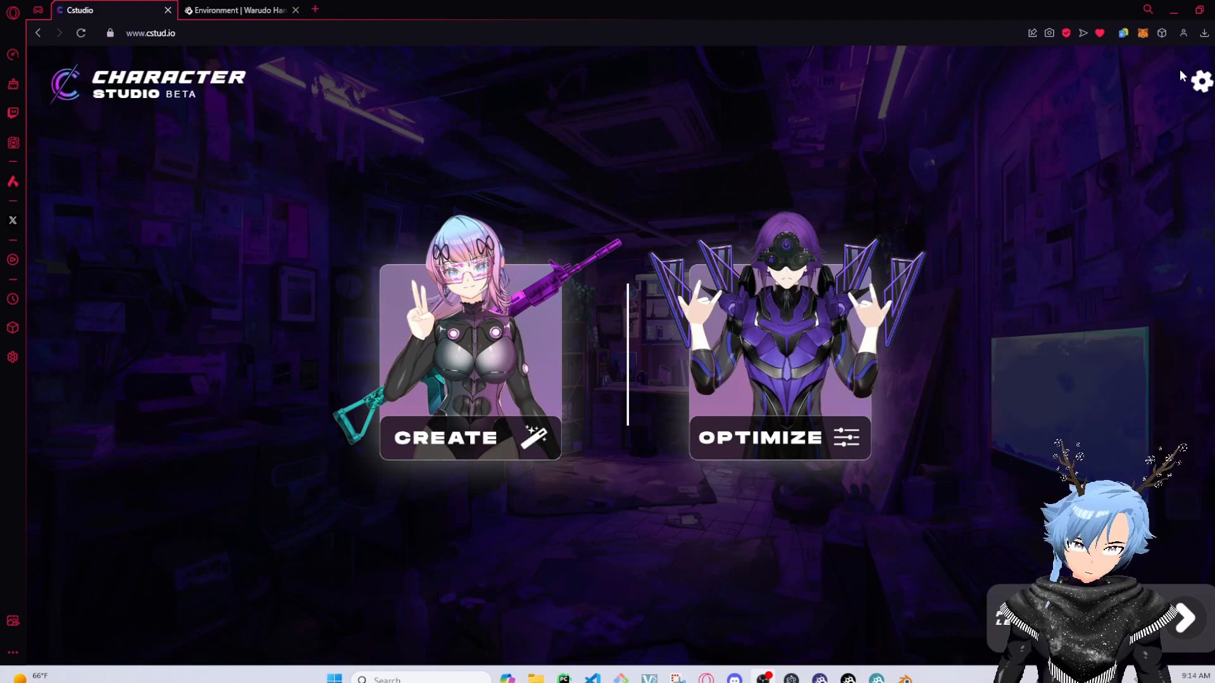
Open the settings and toggle the creator background to a different scene
left_click(1200, 81)
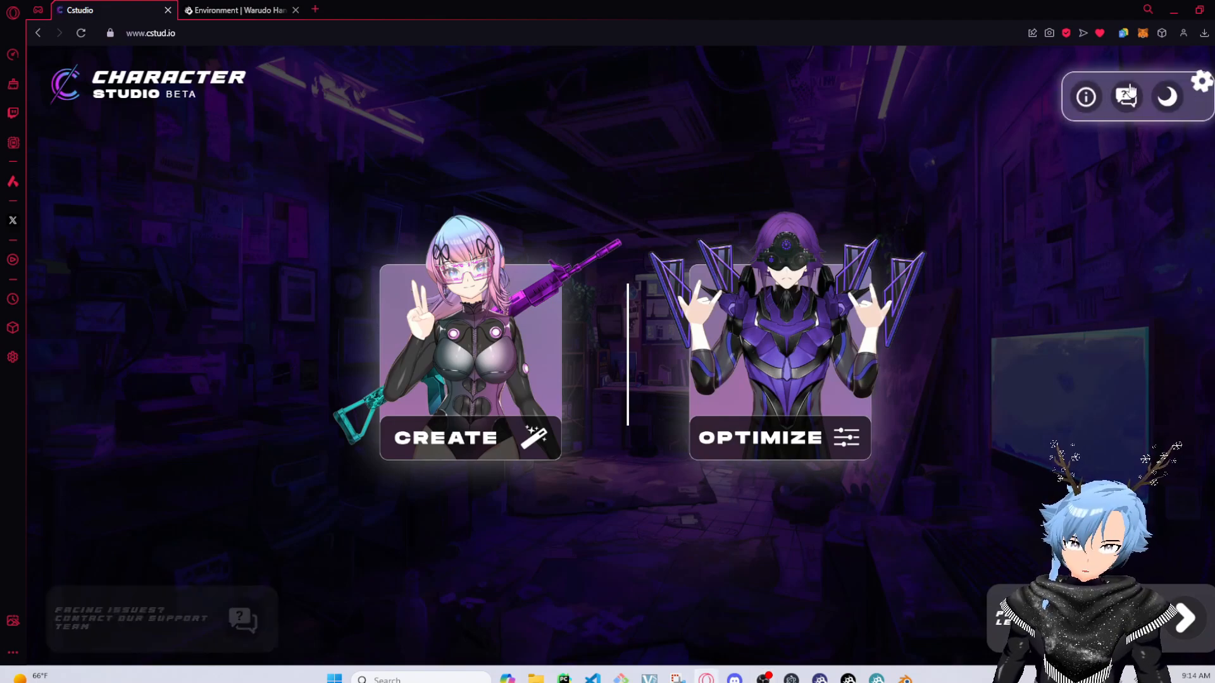
left_click(1199, 83)
left_click(1199, 82)
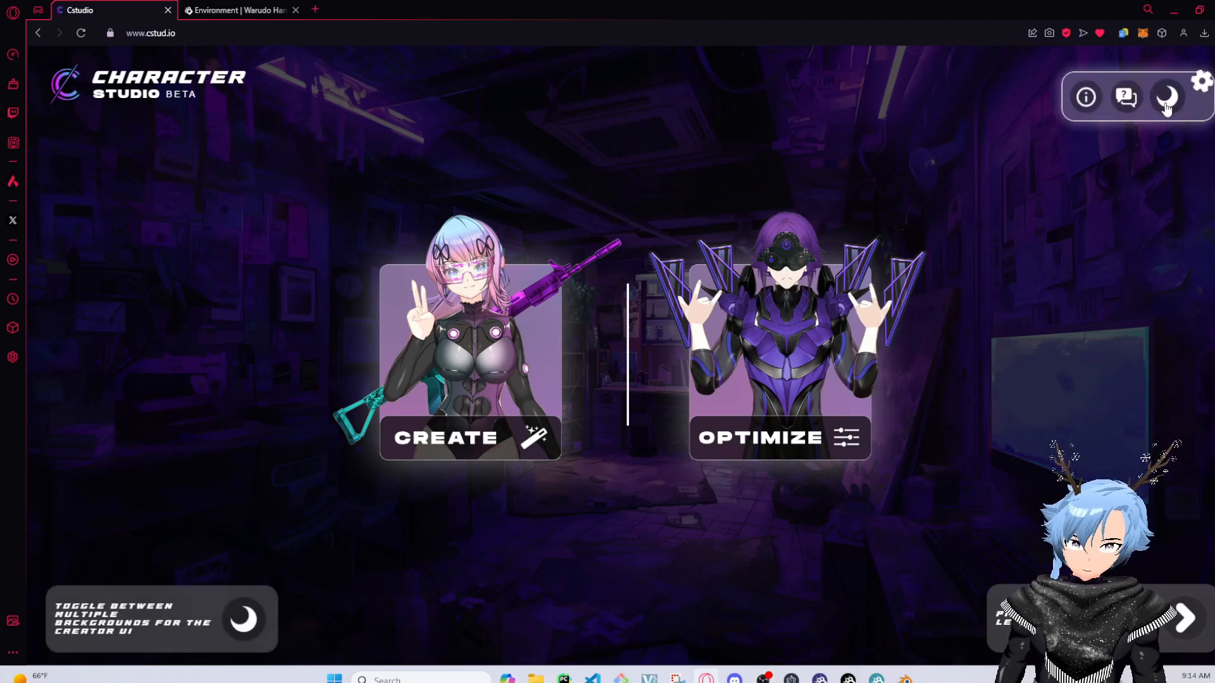
left_click(1167, 103)
left_click(1167, 106)
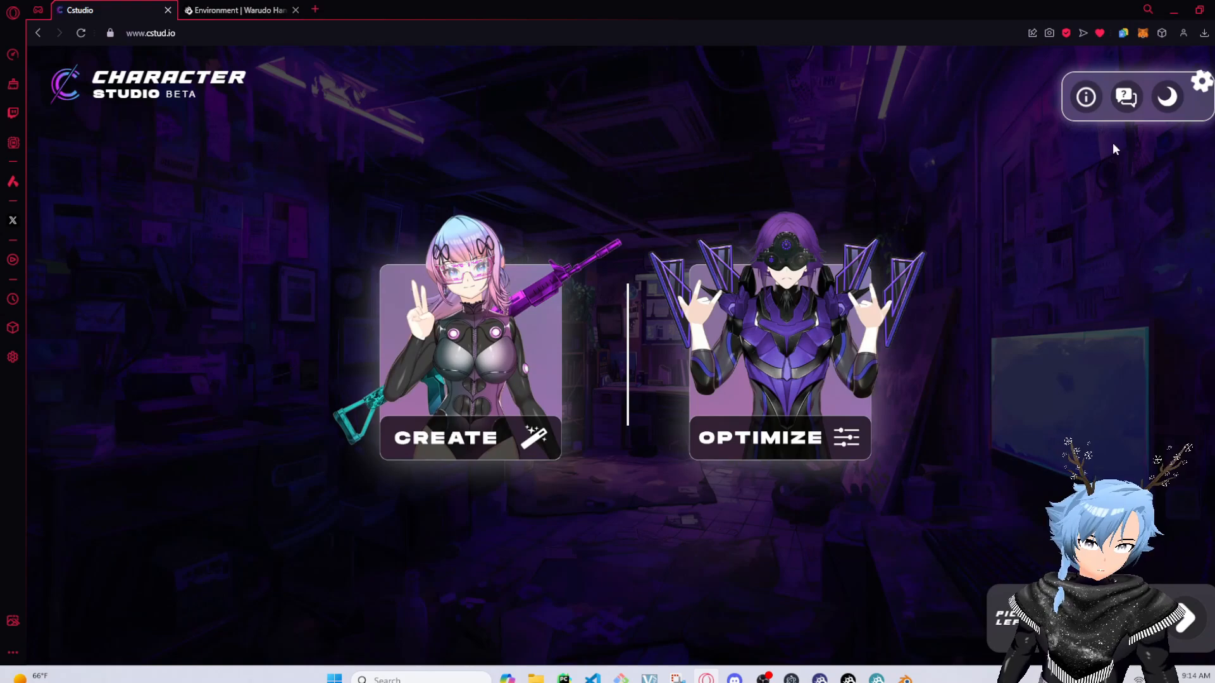
left_click(1159, 107)
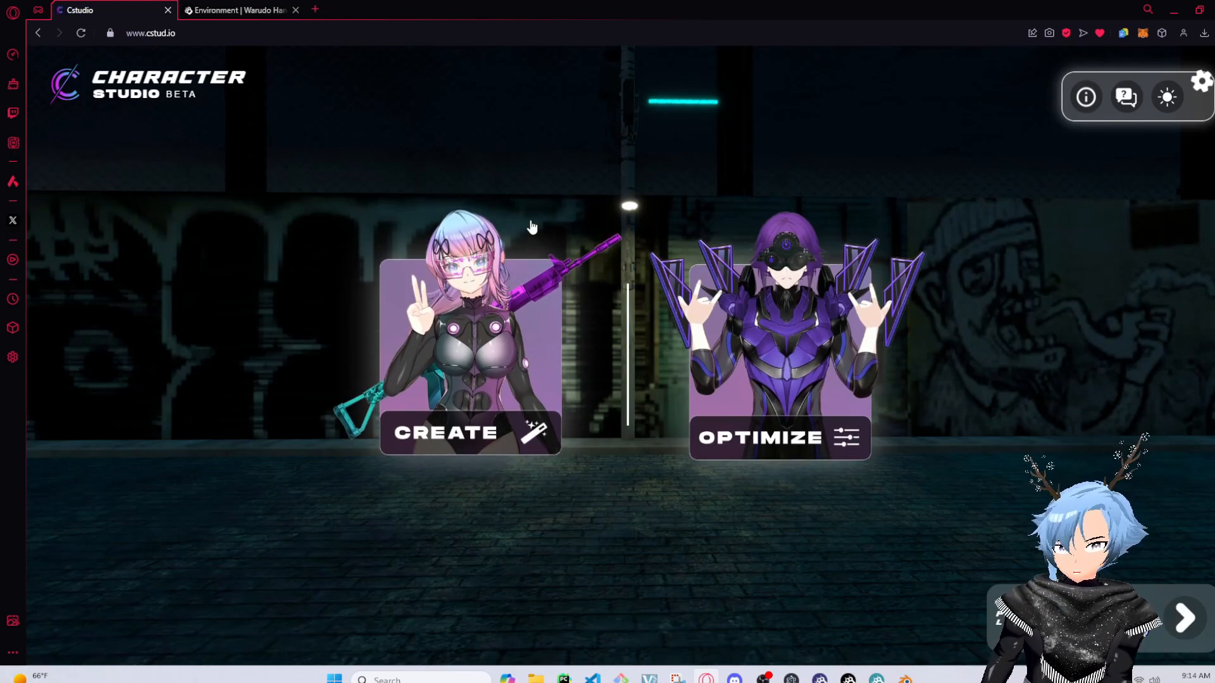
Start creating a new character and switch its body to Female
left_click(545, 356)
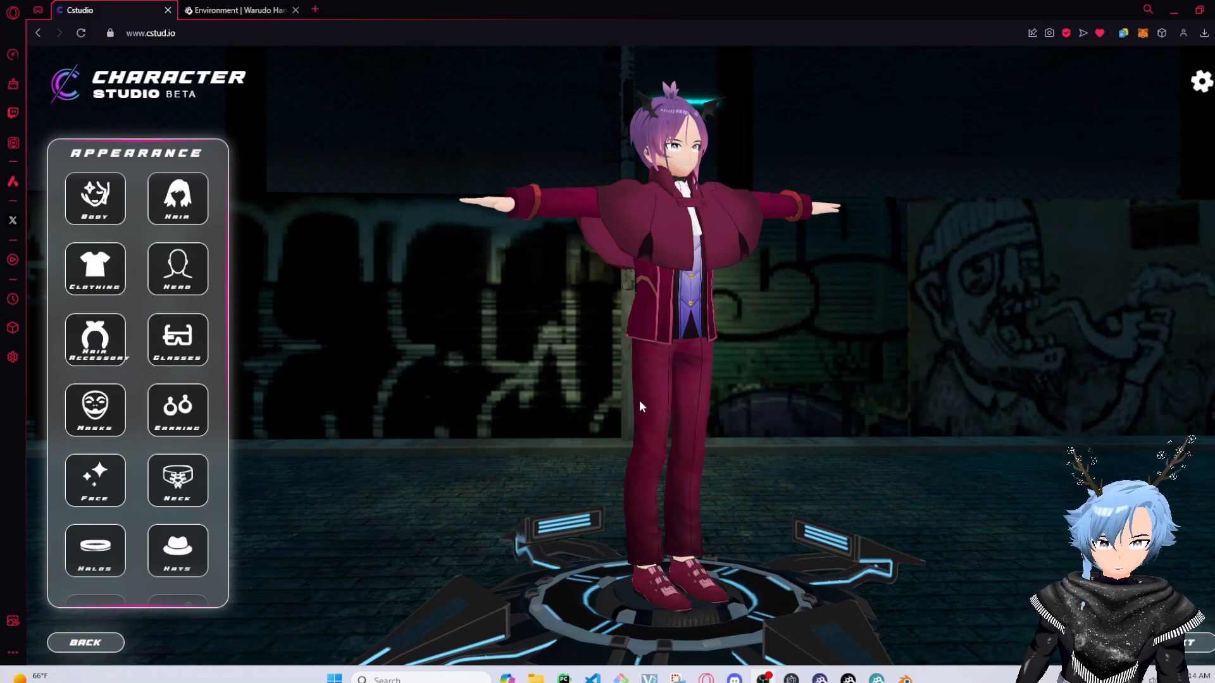
left_click_drag(639, 401, 631, 370)
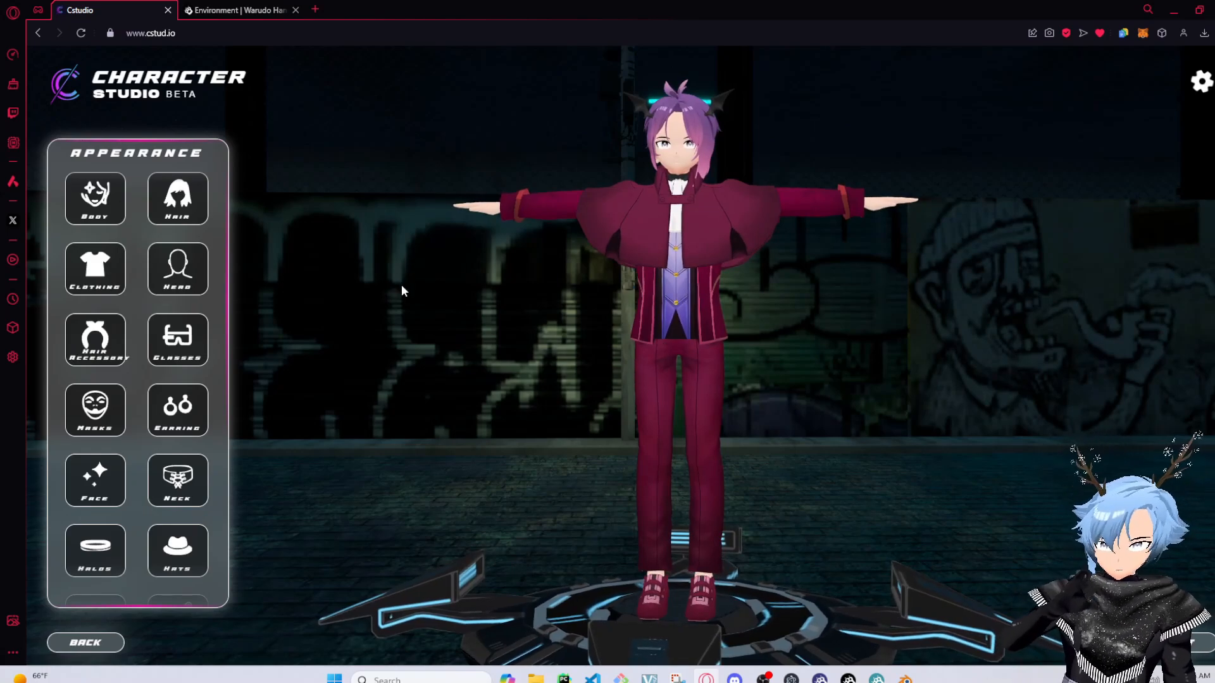
left_click(105, 211)
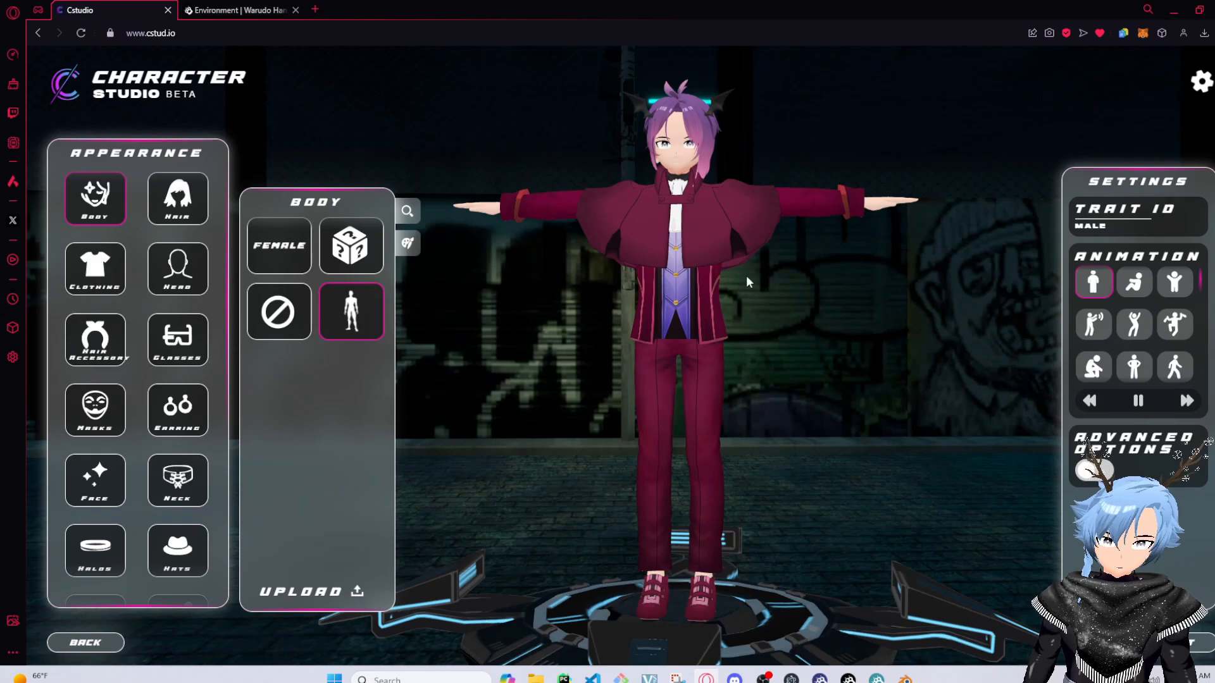
left_click(283, 271)
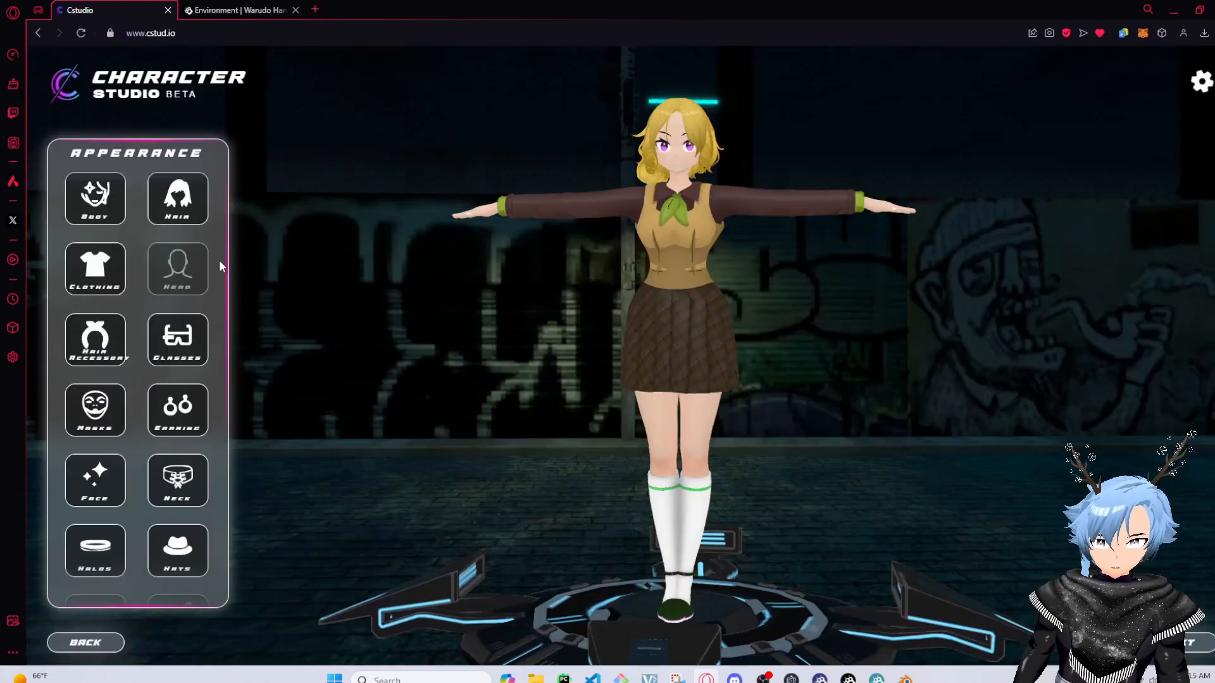
Apply the demonic body variant to the character
left_click(88, 215)
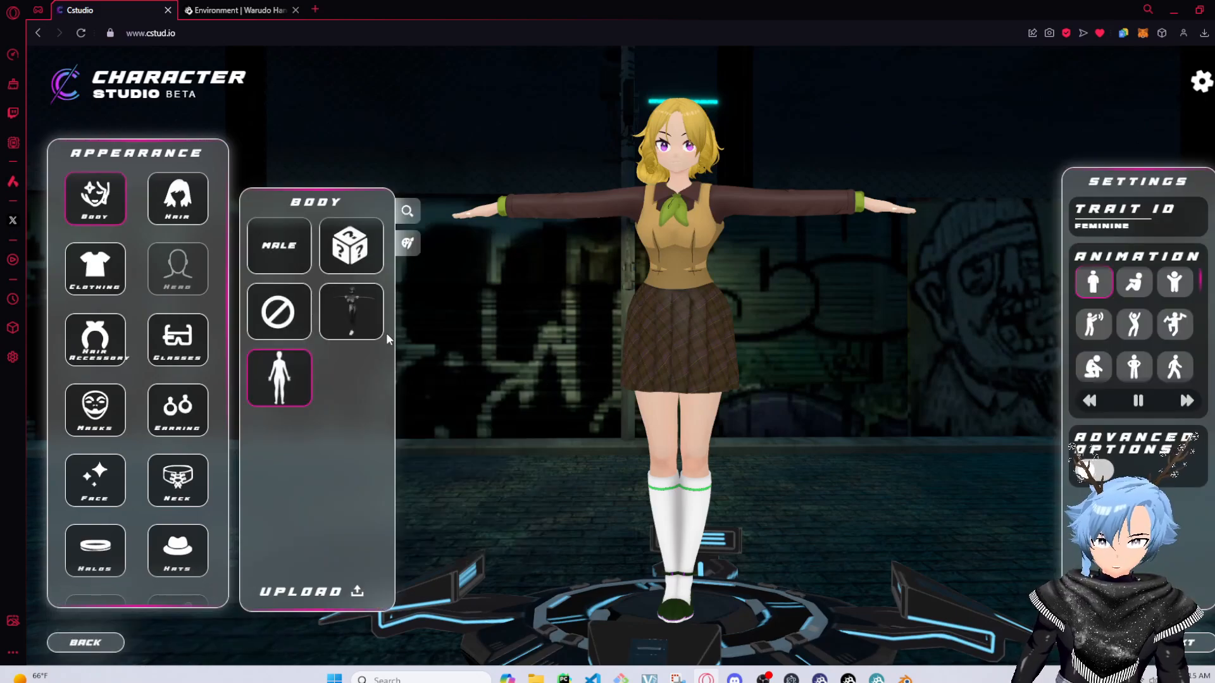
mouse_move(299, 381)
mouse_move(347, 327)
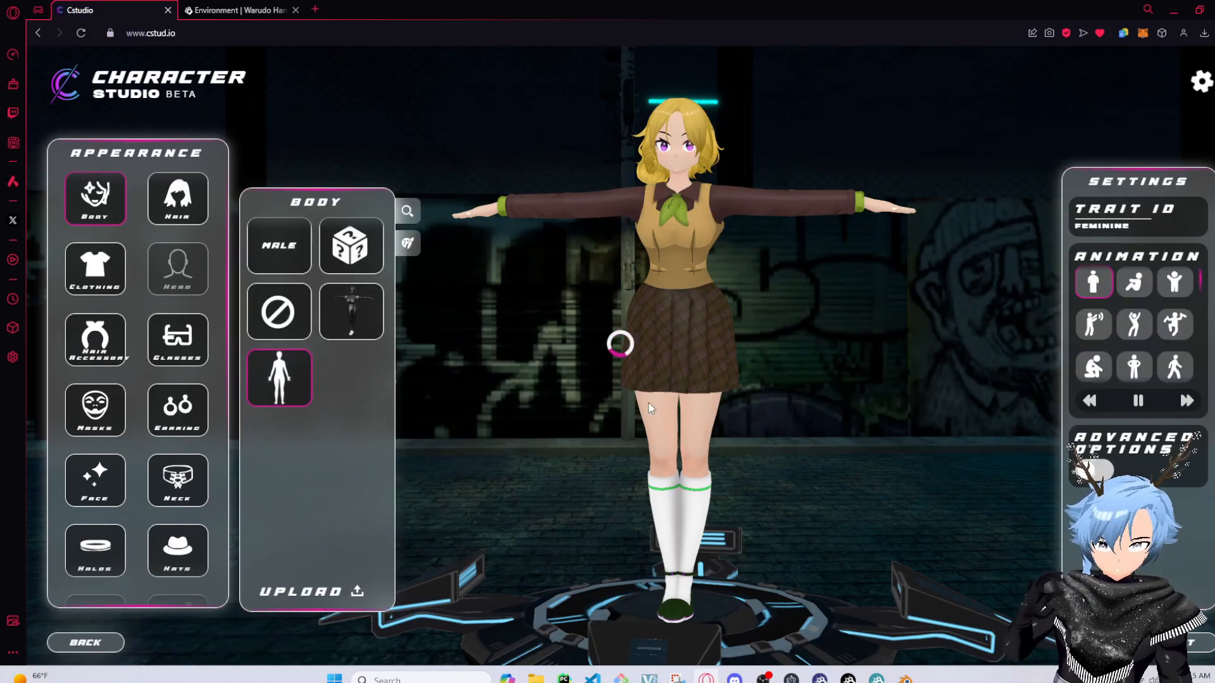
left_click_drag(803, 418, 582, 357)
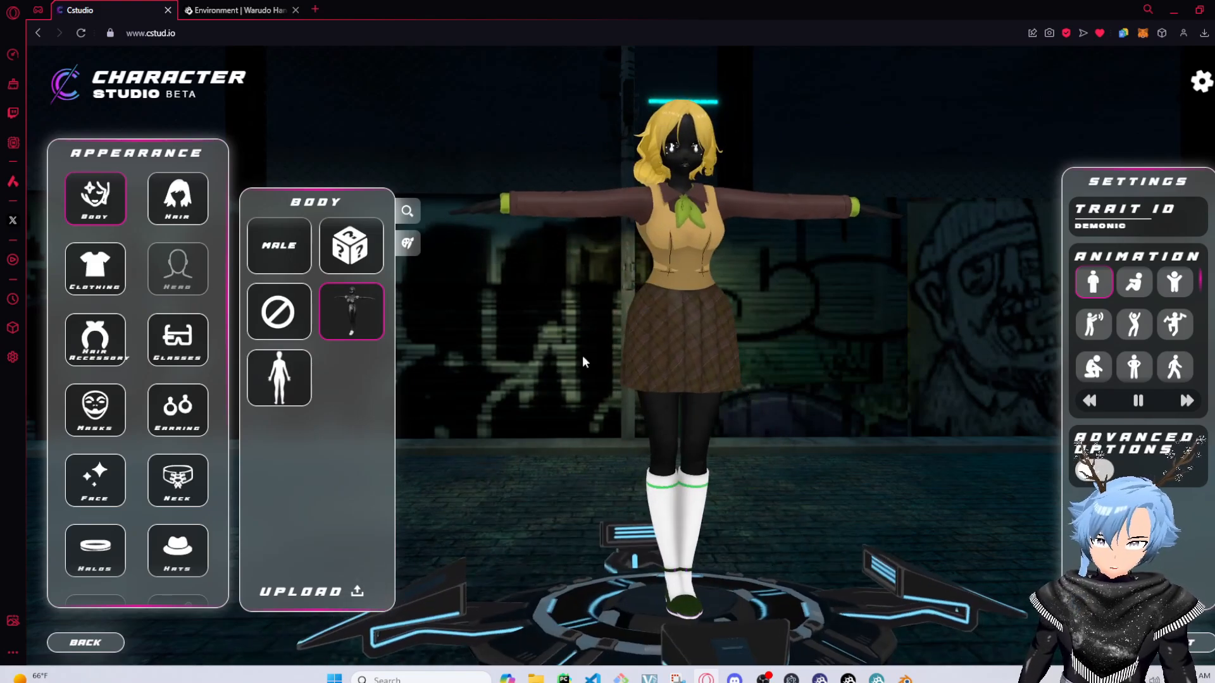
Switch the character's body type to Male
left_click(267, 261)
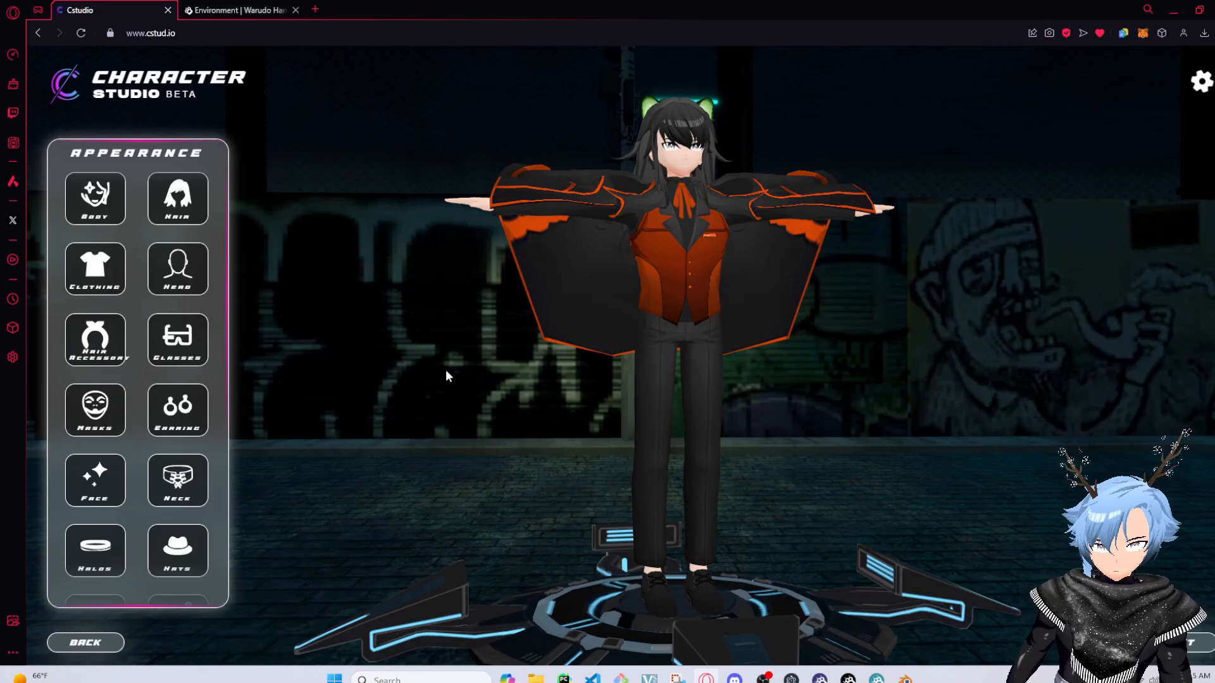
left_click_drag(733, 343, 742, 386)
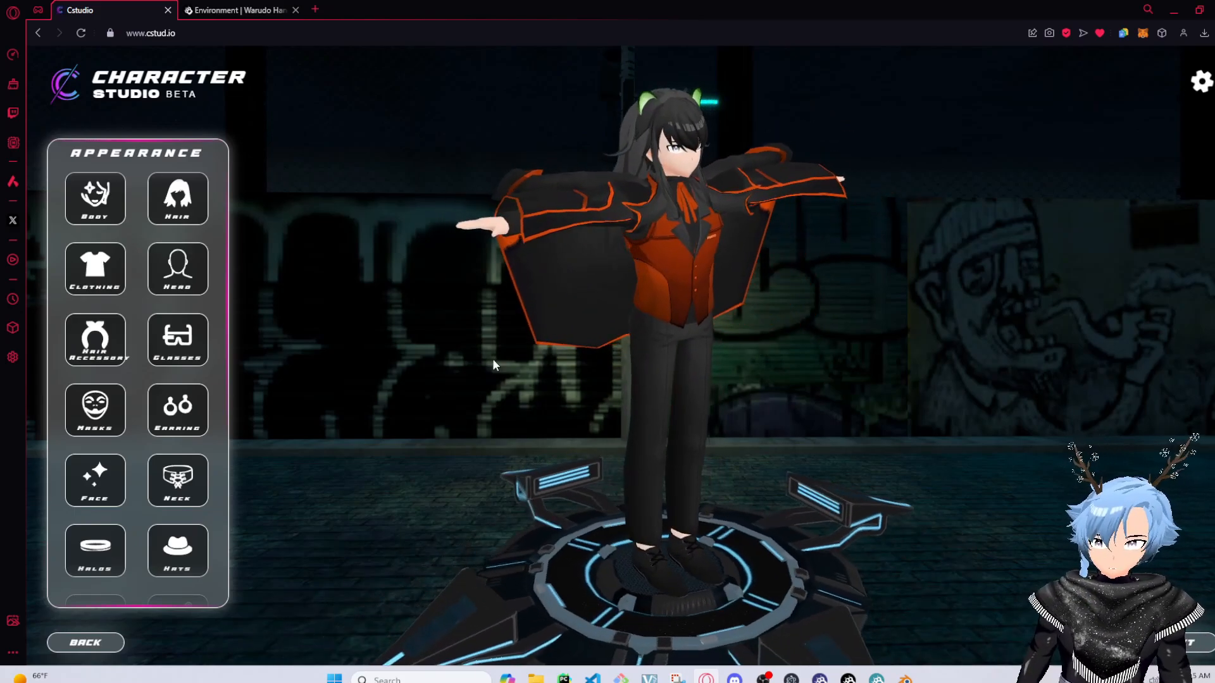
left_click_drag(617, 157, 722, 297)
left_click(107, 218)
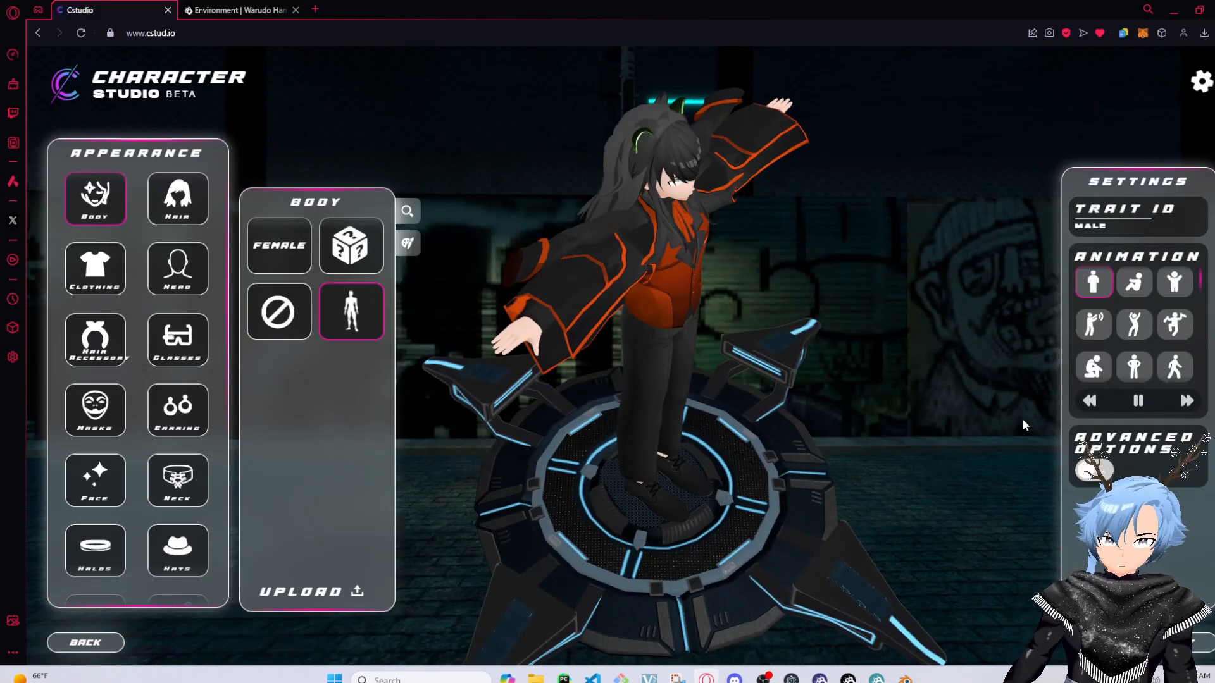
left_click_drag(523, 321, 468, 314)
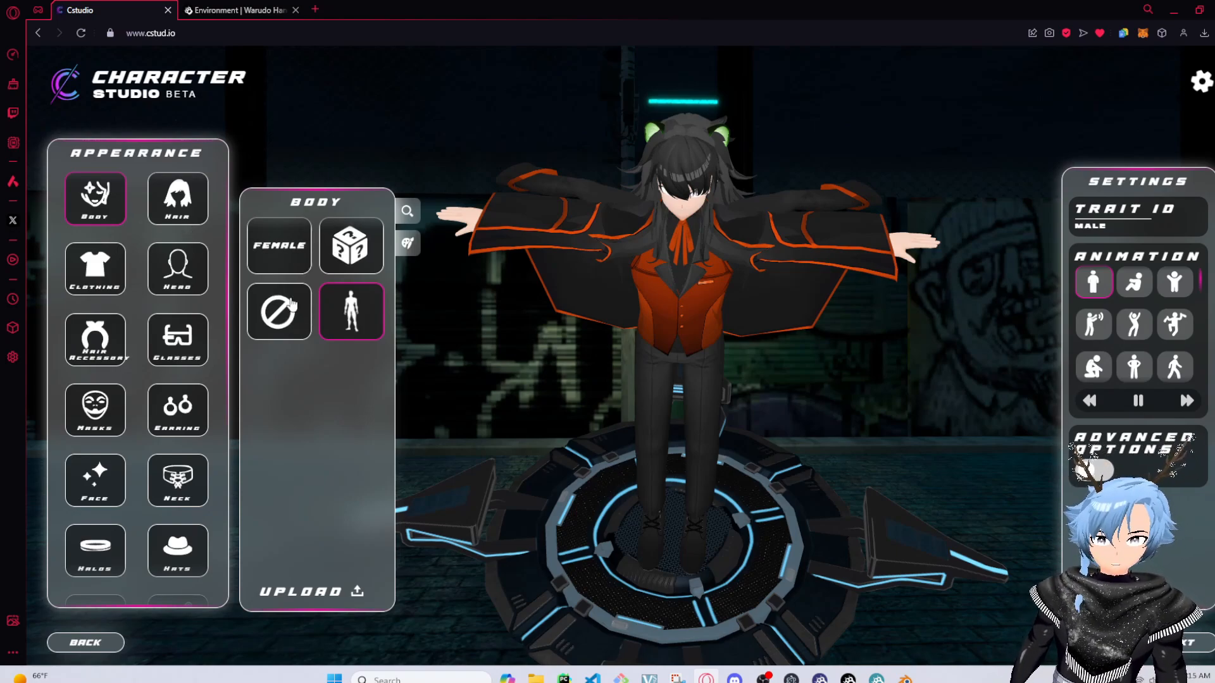
left_click_drag(608, 410, 597, 343)
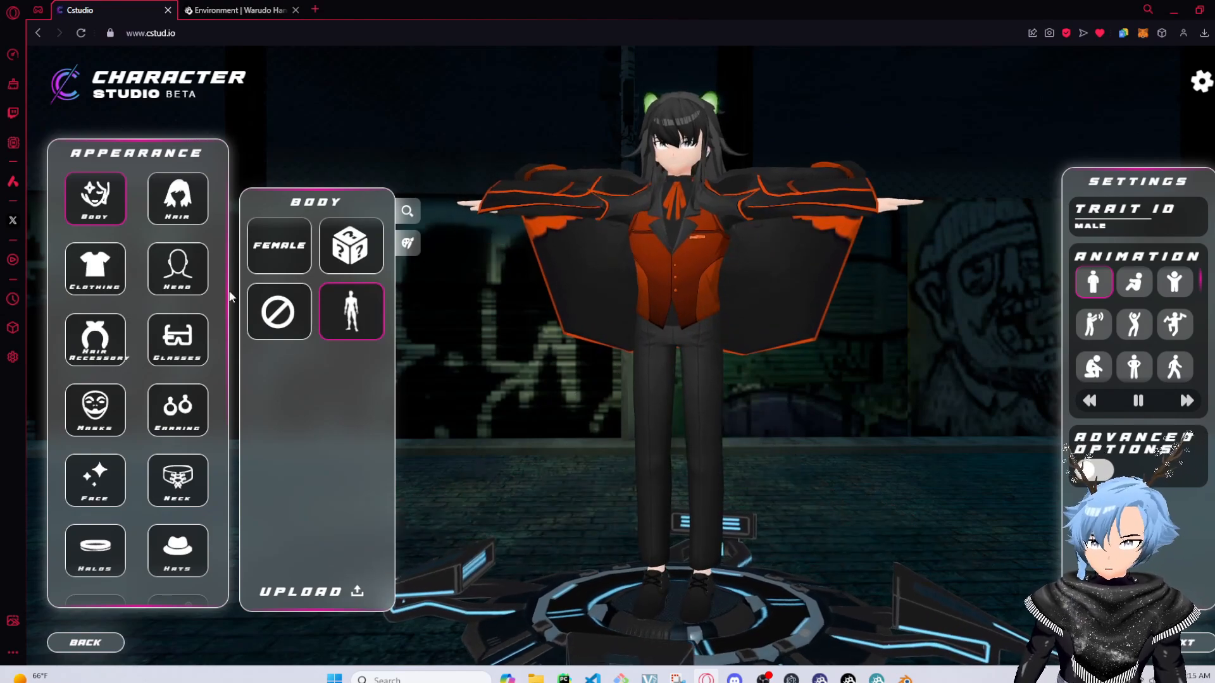
scroll(135, 382, "down", 5)
scroll(135, 382, "up", 5)
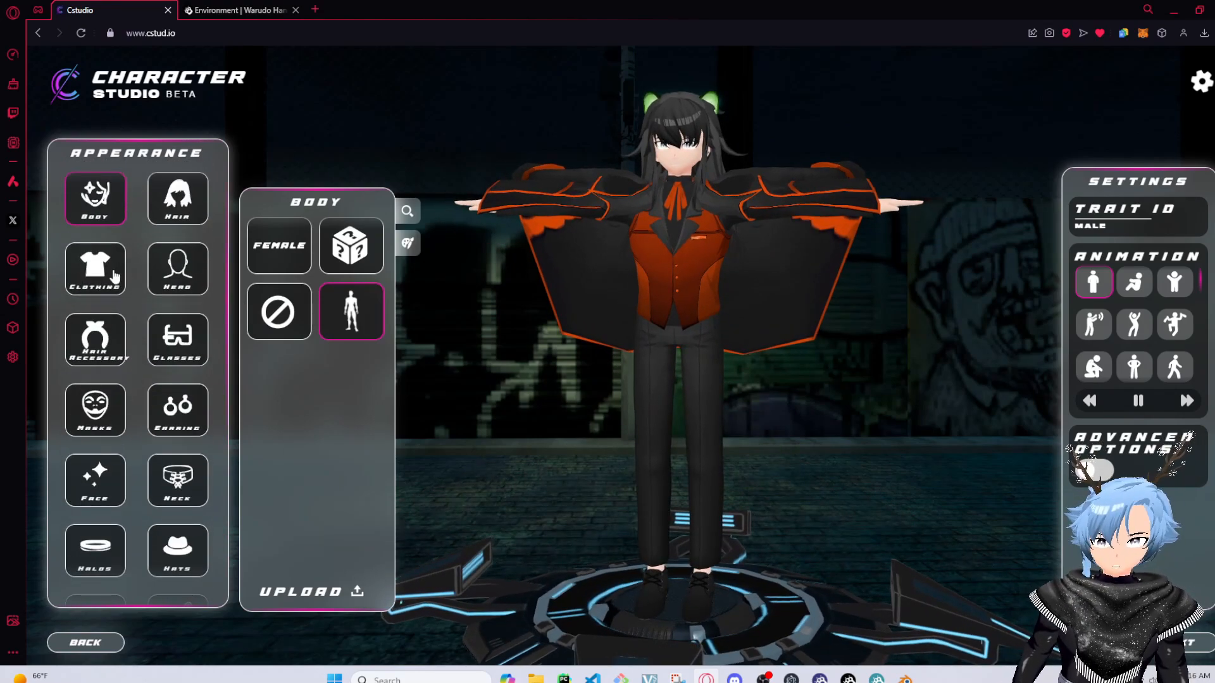
Open the clothing category and browse through the available outfits
left_click(95, 267)
left_click_drag(668, 427, 632, 376)
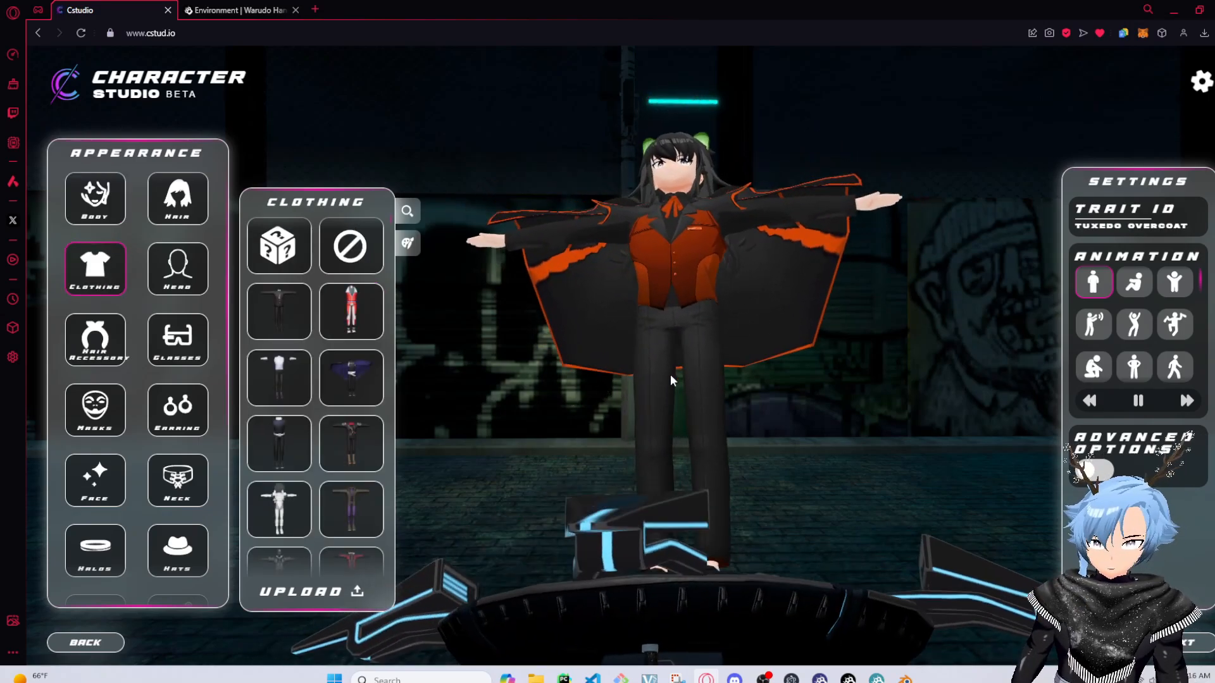
scroll(379, 341, "down", 5)
scroll(380, 342, "down", 10)
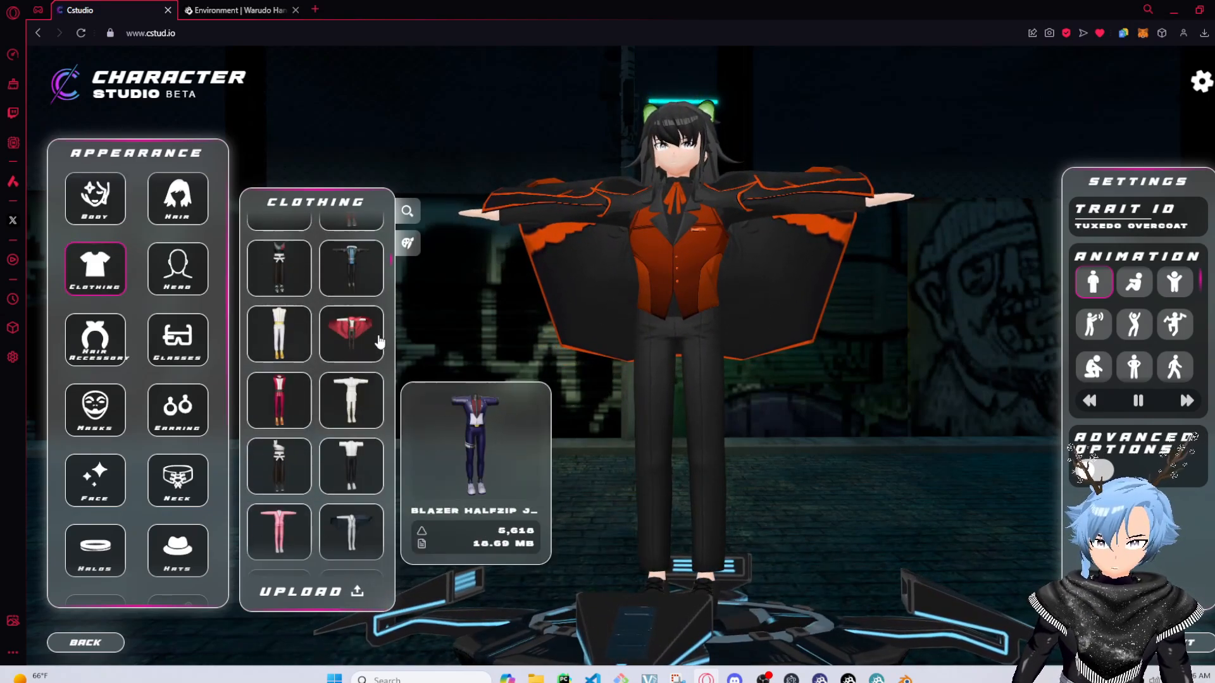
scroll(379, 342, "down", 10)
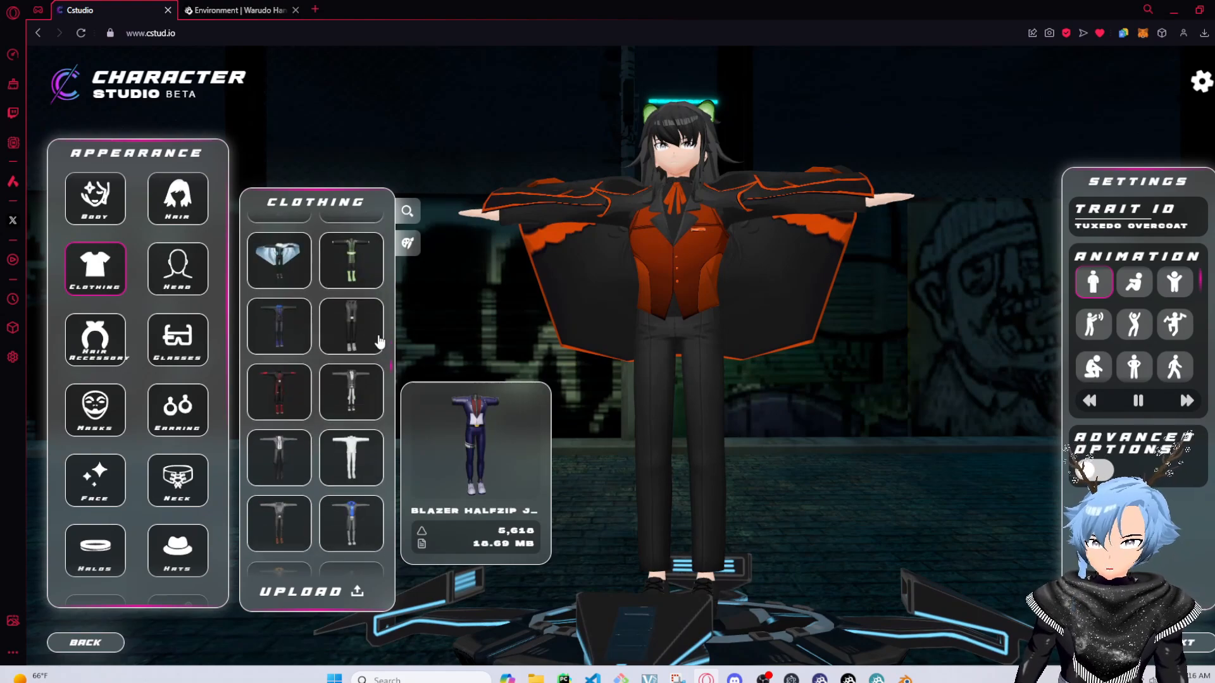
scroll(380, 342, "down", 10)
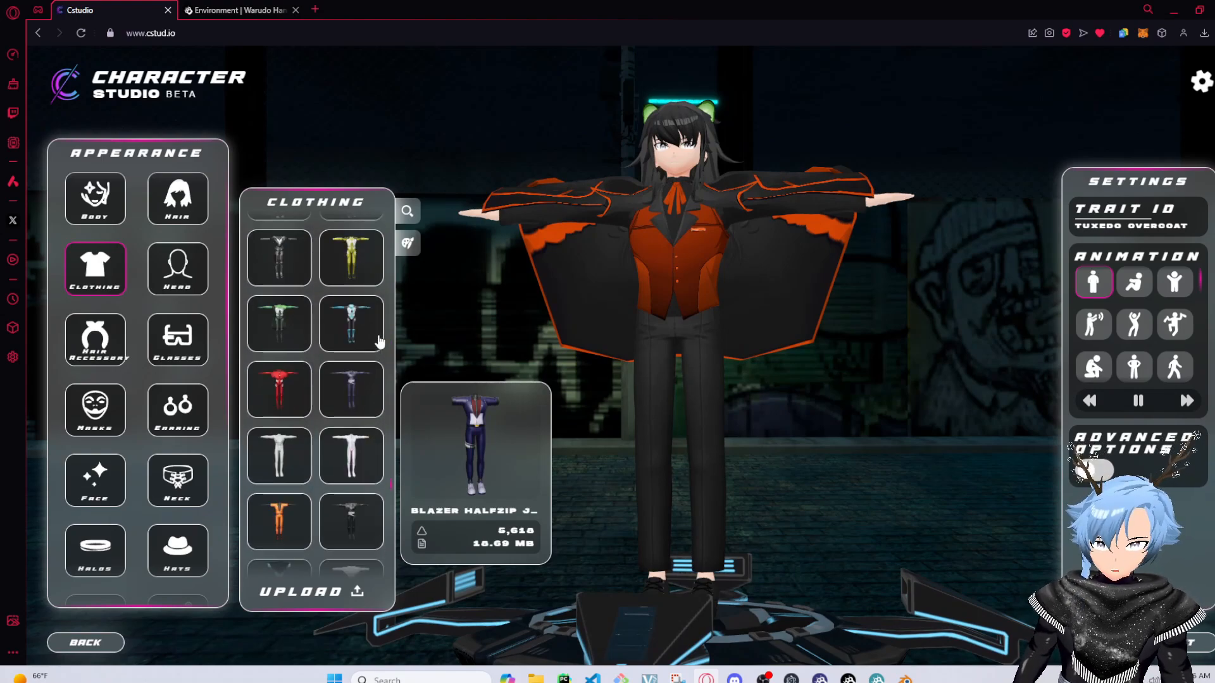
scroll(380, 341, "down", 5)
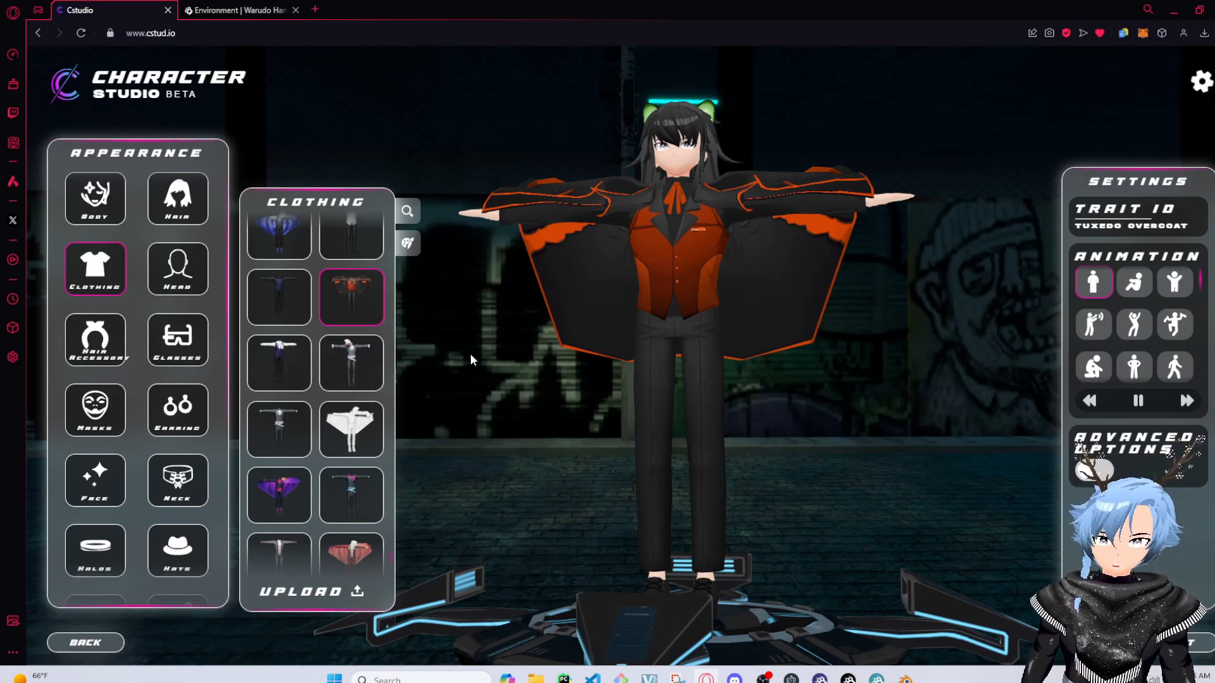
left_click_drag(652, 392, 825, 409)
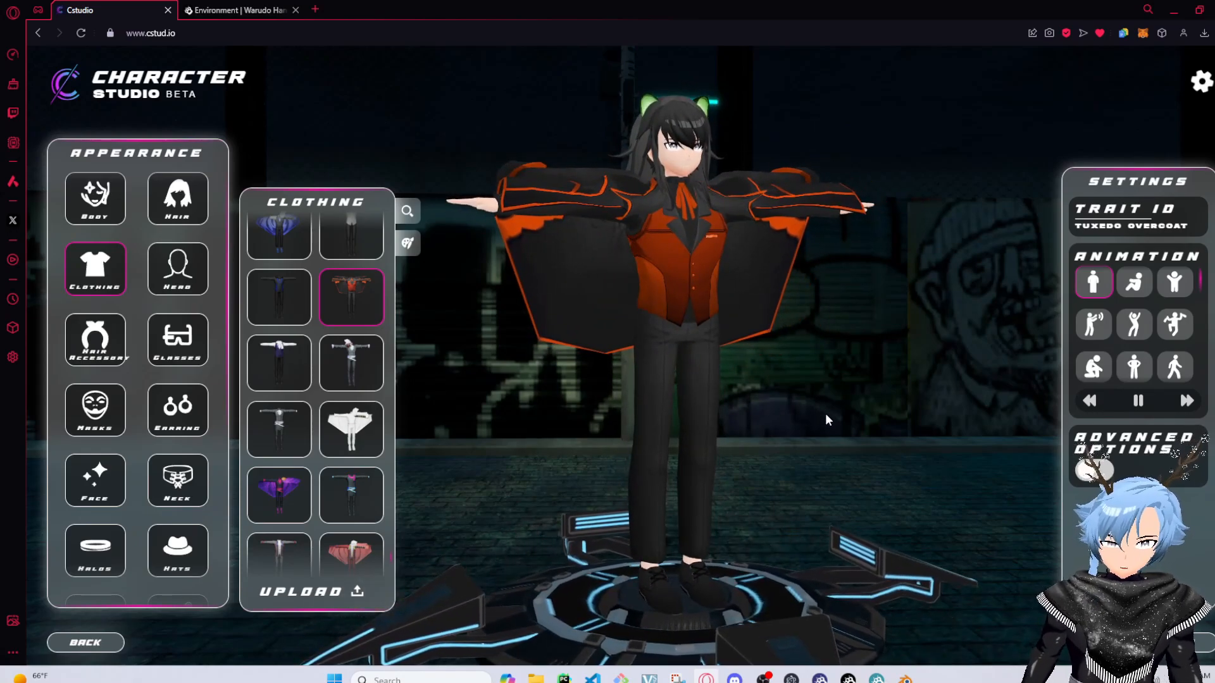
mouse_move(672, 385)
left_mouse_down()
mouse_move(555, 390)
mouse_move(607, 345)
mouse_move(759, 386)
mouse_move(821, 385)
mouse_move(678, 424)
mouse_move(693, 393)
mouse_move(663, 351)
mouse_move(662, 392)
left_mouse_up()
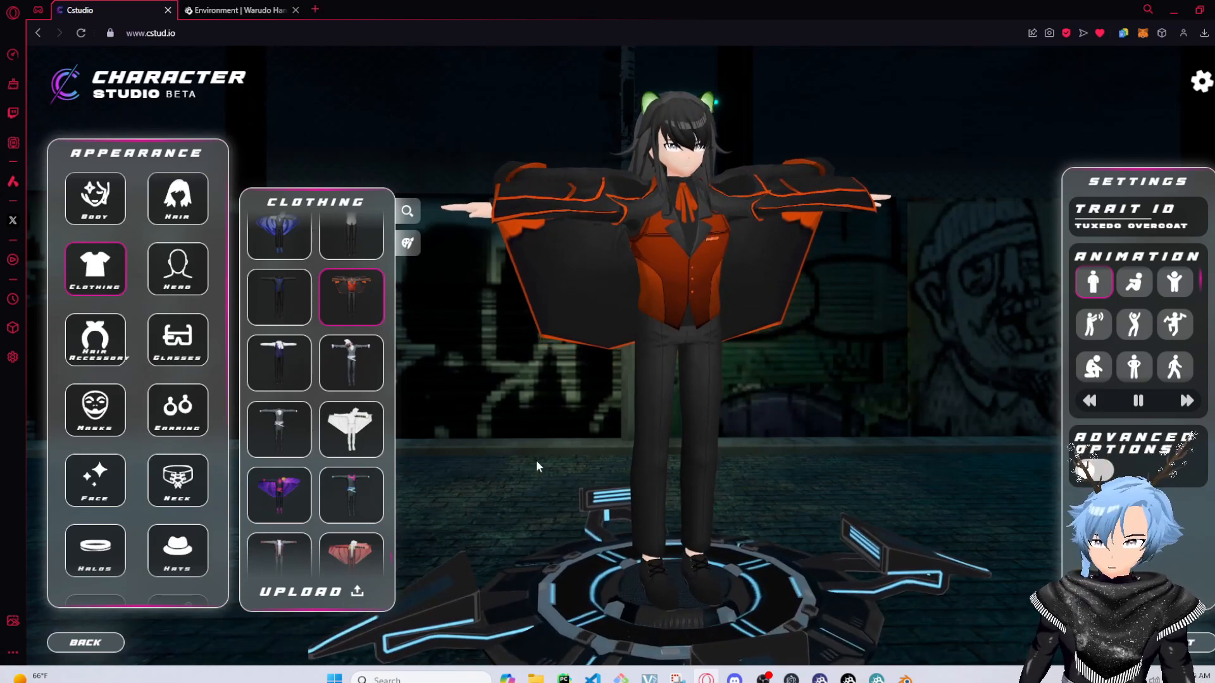
left_click_drag(537, 338, 535, 279)
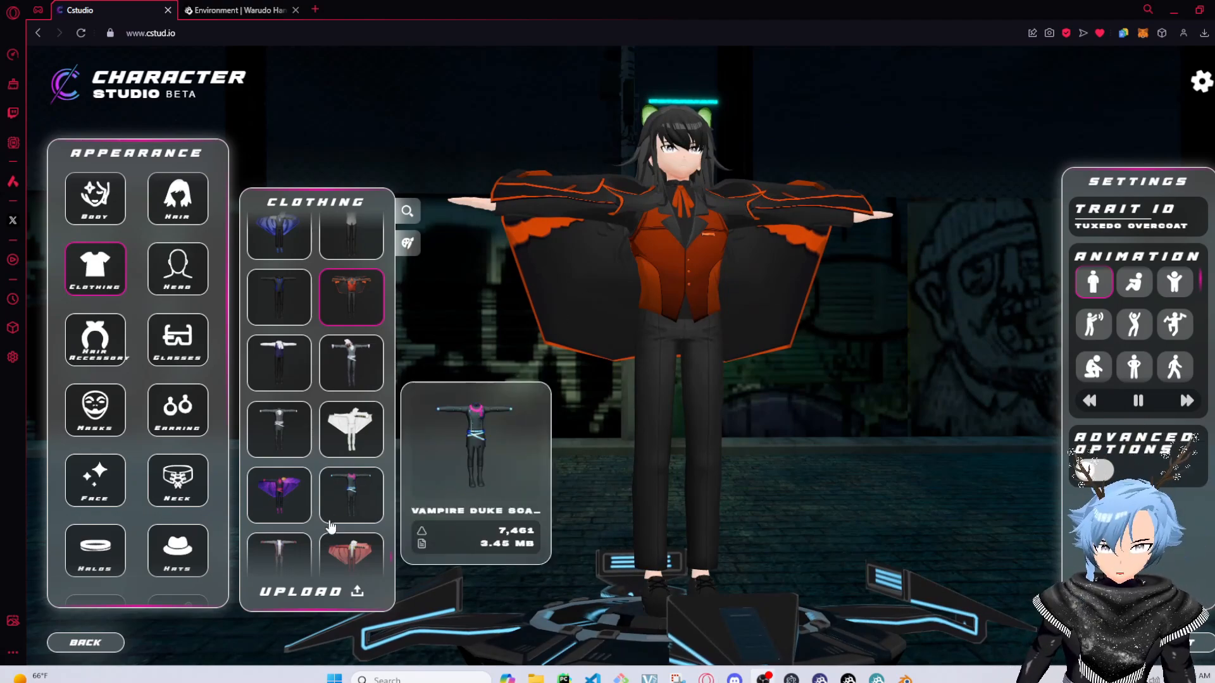
Dress the character in the Plug Suit Wetwork outfit
scroll(336, 343, "down", 3)
scroll(338, 351, "up", 4)
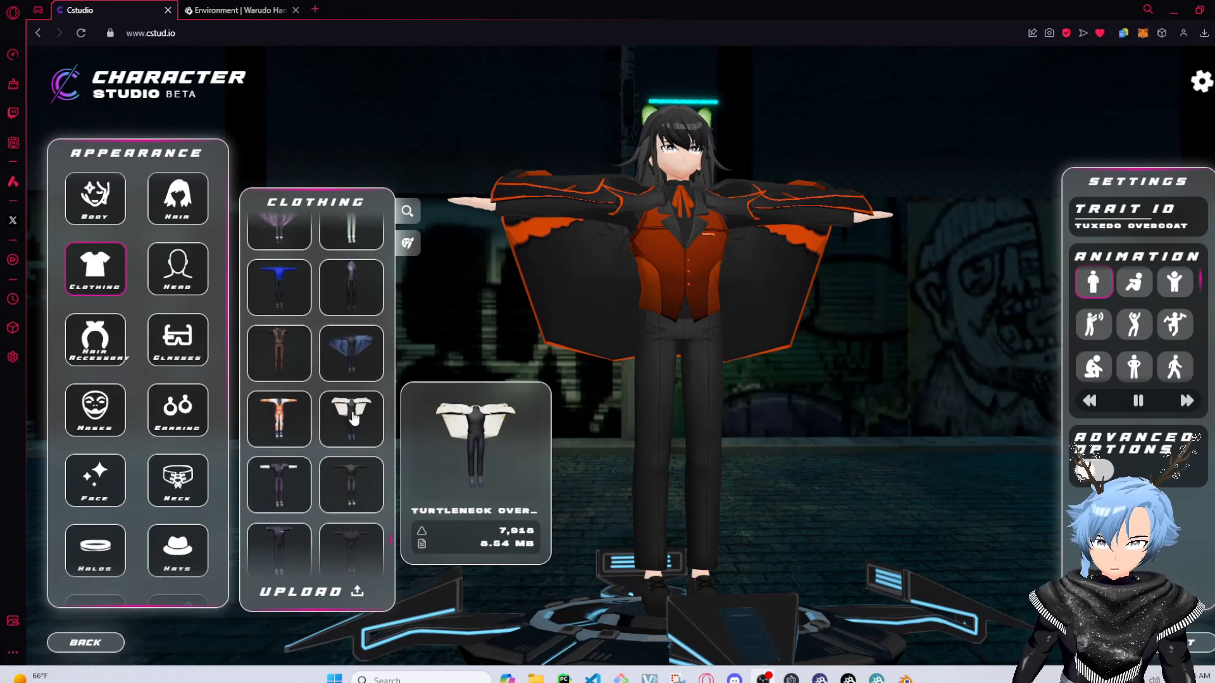
scroll(346, 365, "down", 5)
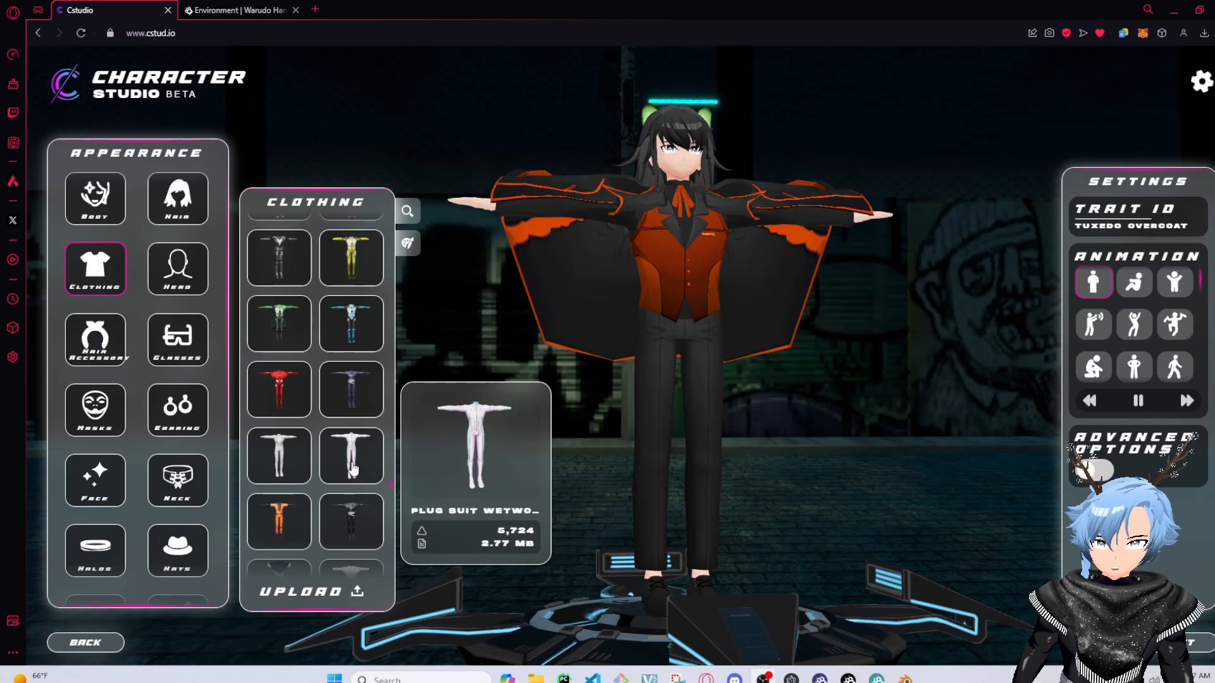
left_click(366, 471)
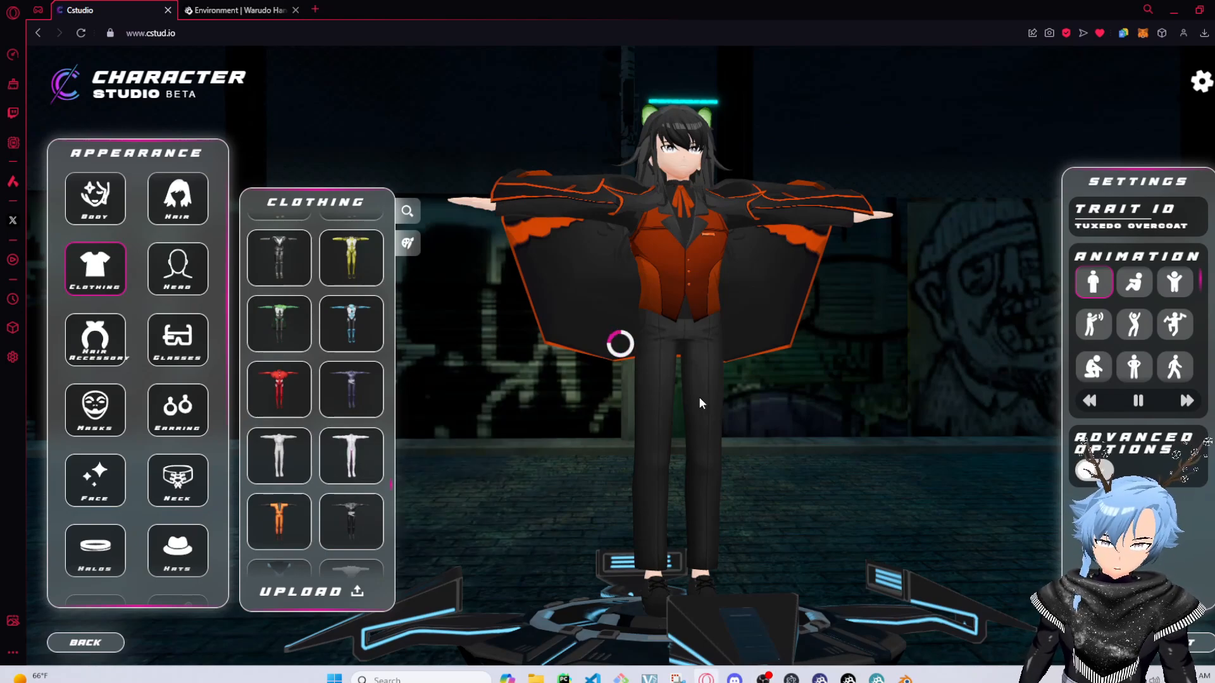
left_click_drag(724, 381, 765, 419)
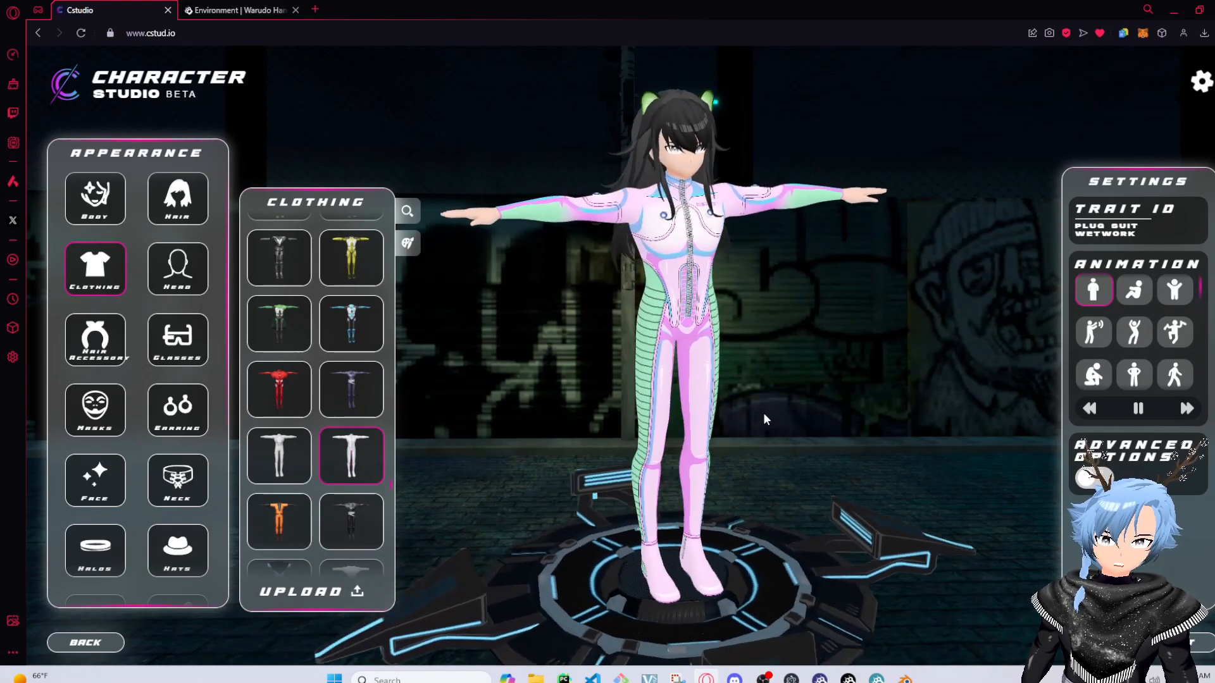
left_click_drag(503, 322, 426, 262)
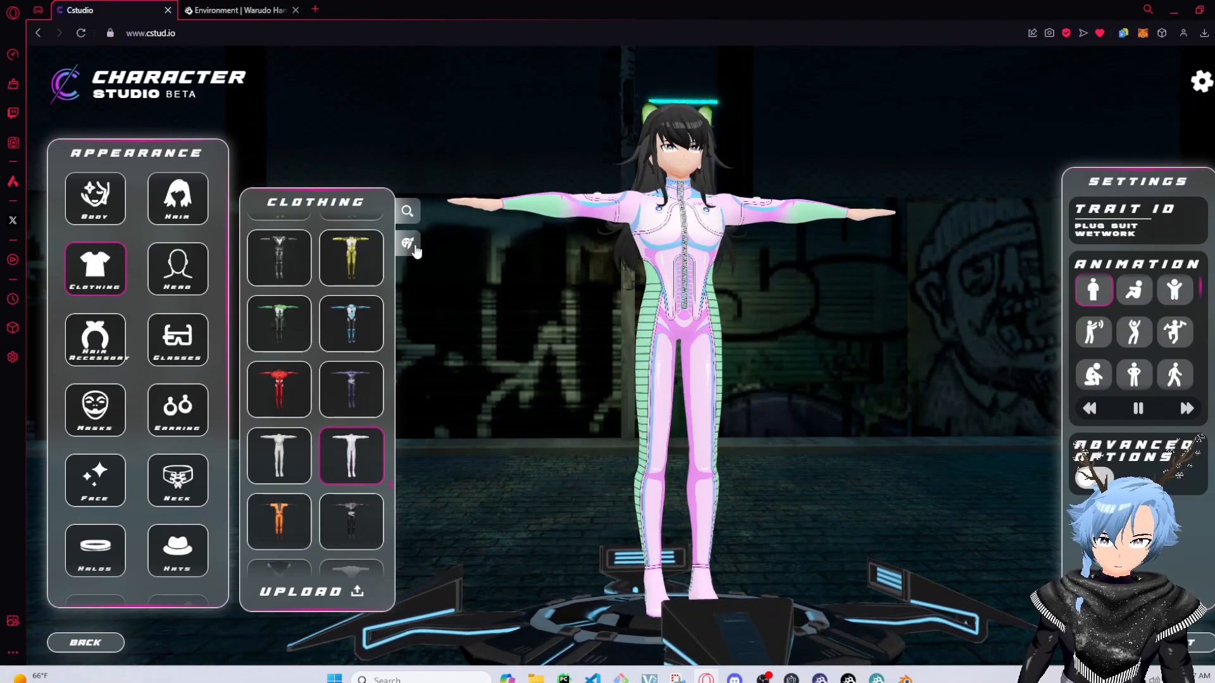
Recolour the plug suit to red, hex #A60608, with the colour picker
left_click(408, 243)
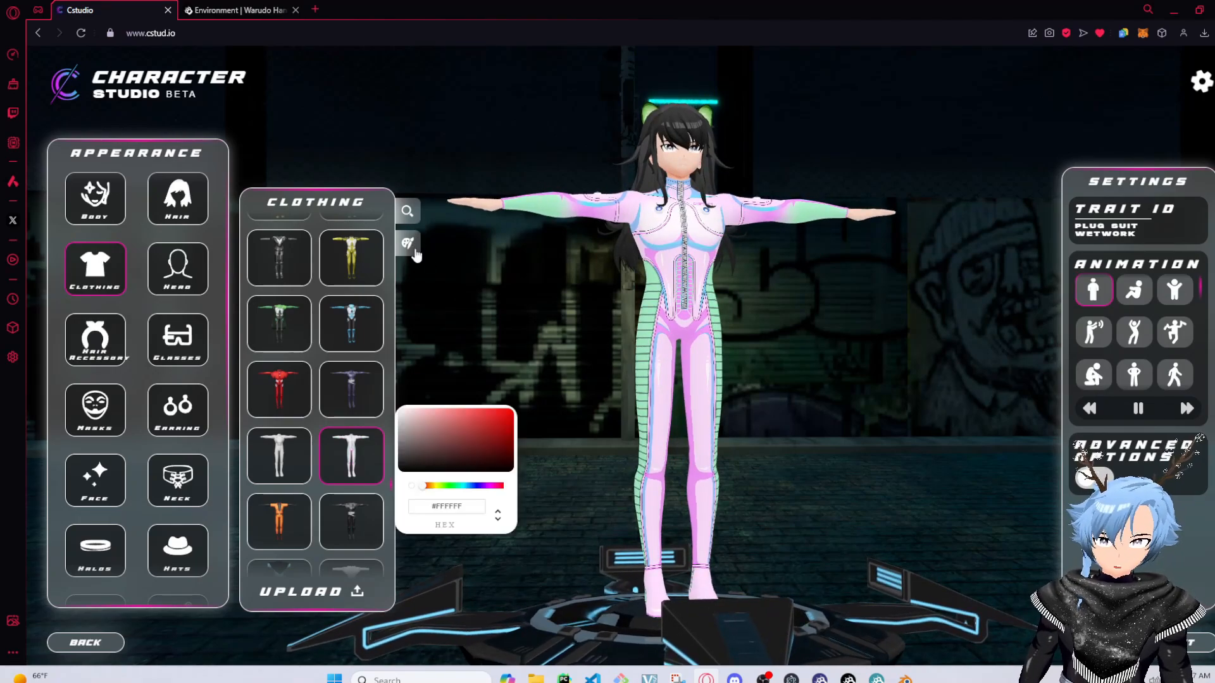
left_click(491, 428)
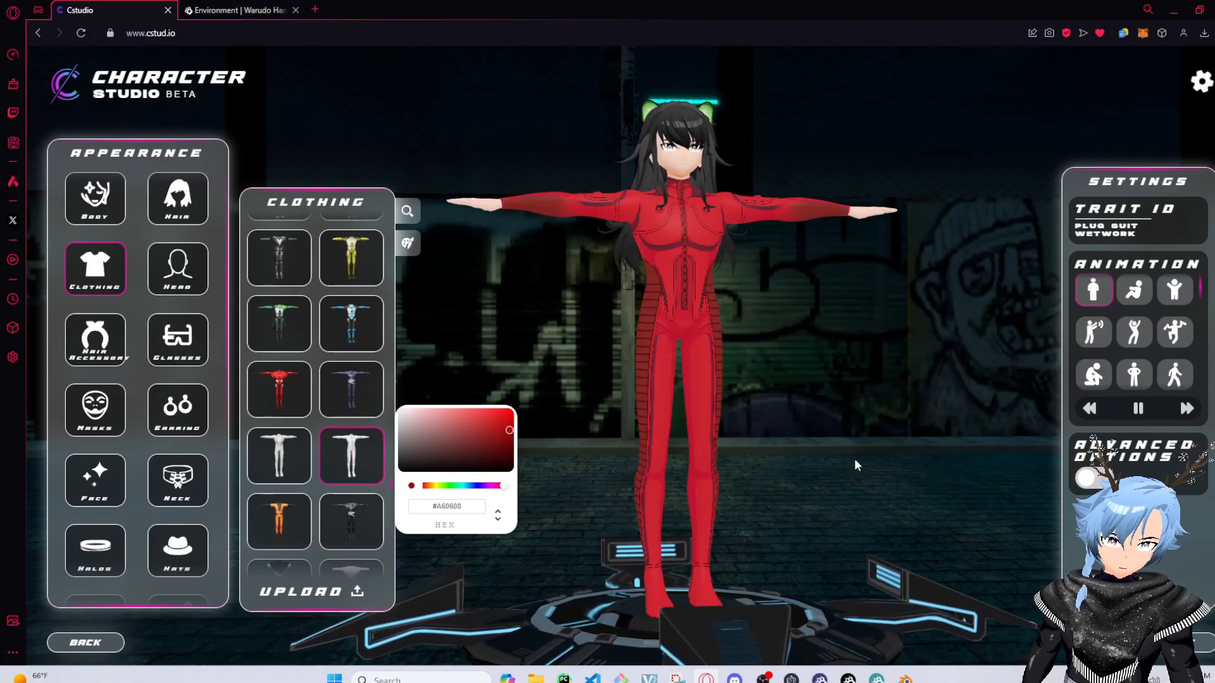
left_click(407, 245)
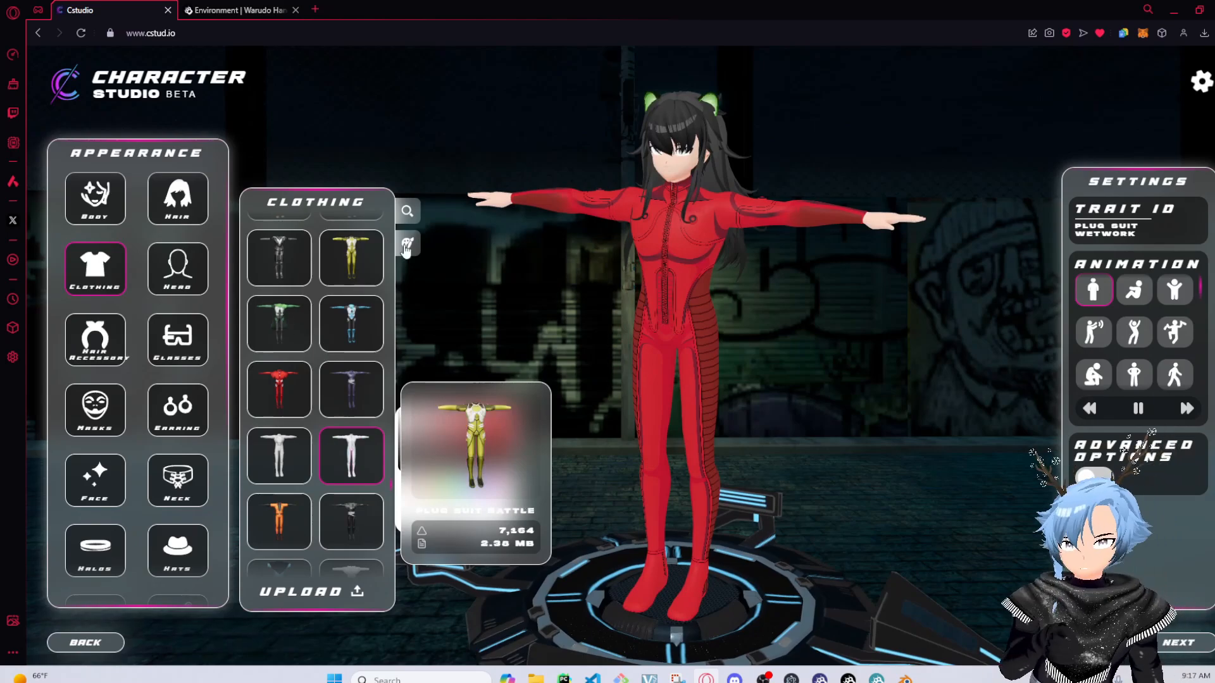
left_click(406, 246)
mouse_move(538, 411)
left_mouse_down()
mouse_move(688, 399)
mouse_move(787, 339)
mouse_move(745, 402)
mouse_move(570, 335)
left_mouse_up()
left_click(407, 245)
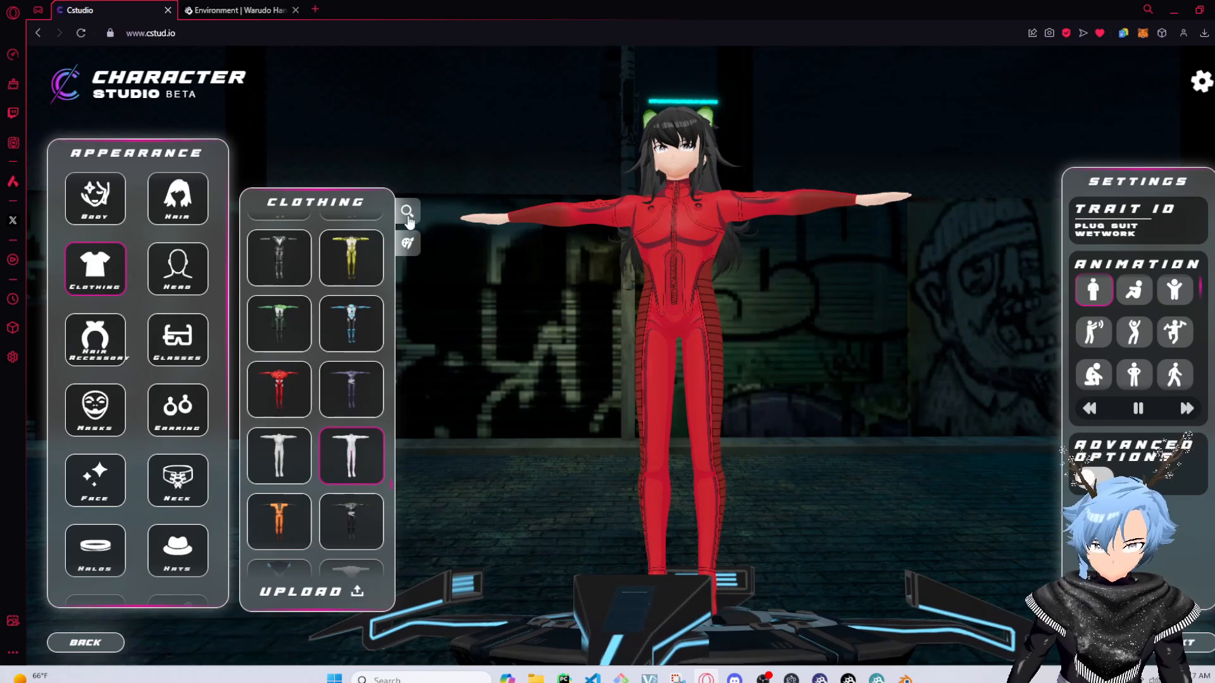
left_click_drag(723, 237, 691, 265)
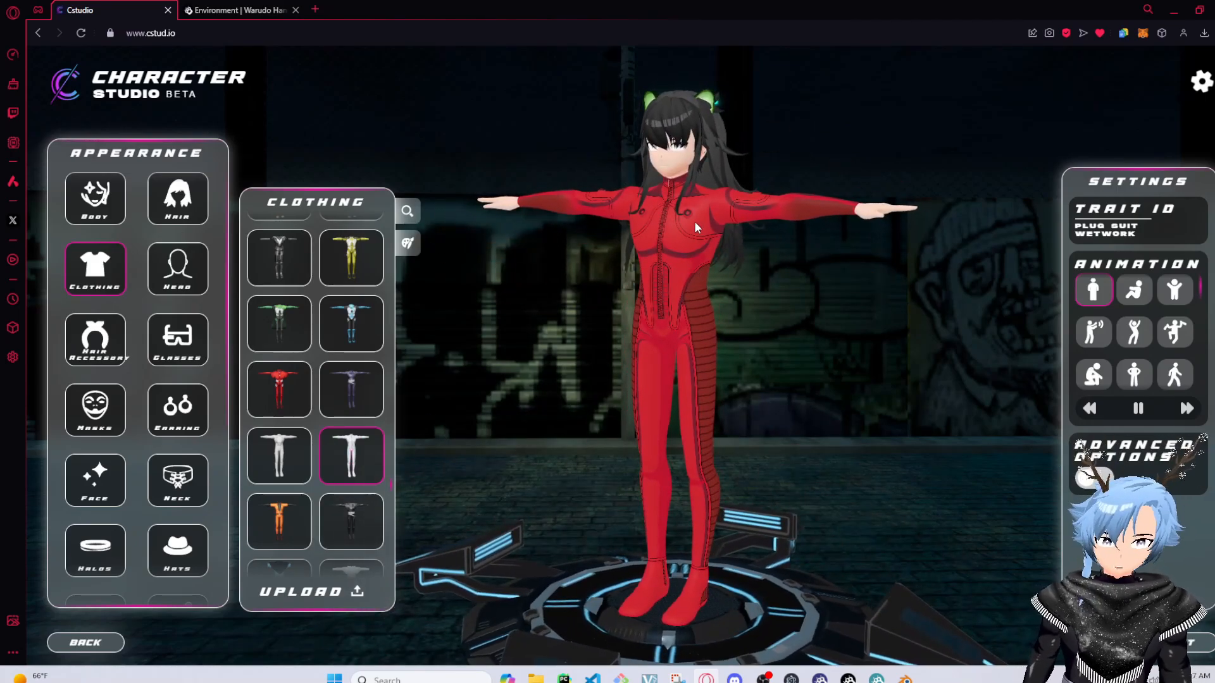
Open the character's hair options and browse the available hairstyles while rotating around the model
left_click(680, 112)
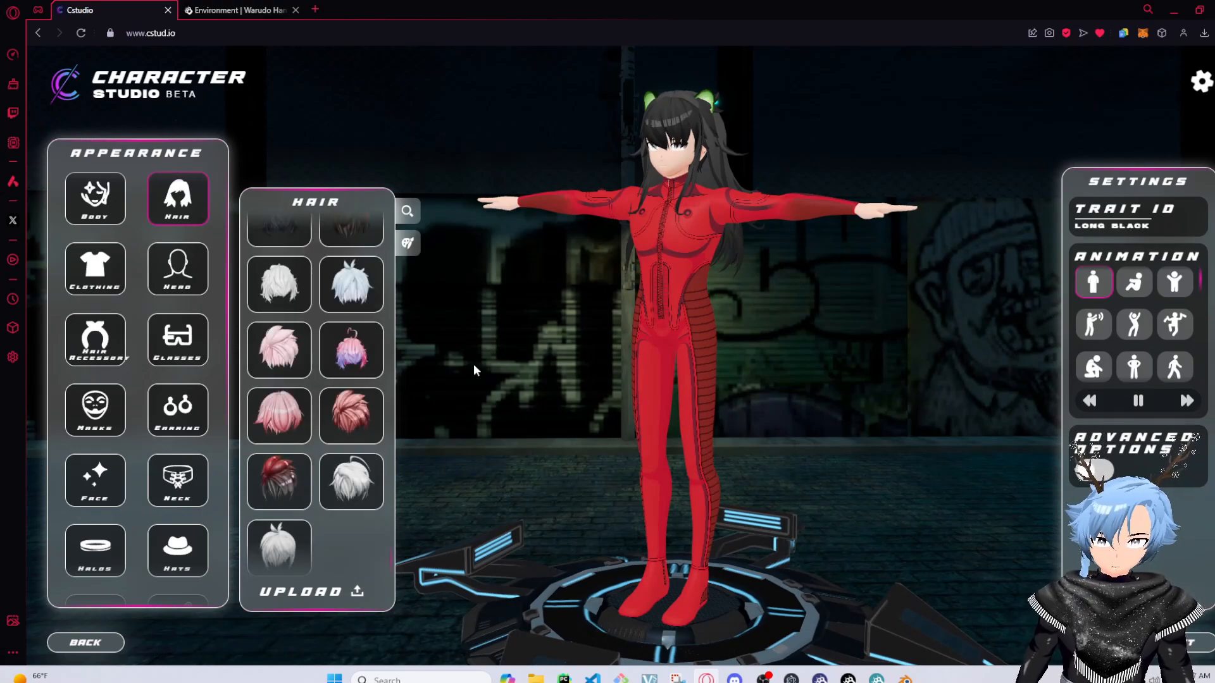
scroll(351, 312, "up", 10)
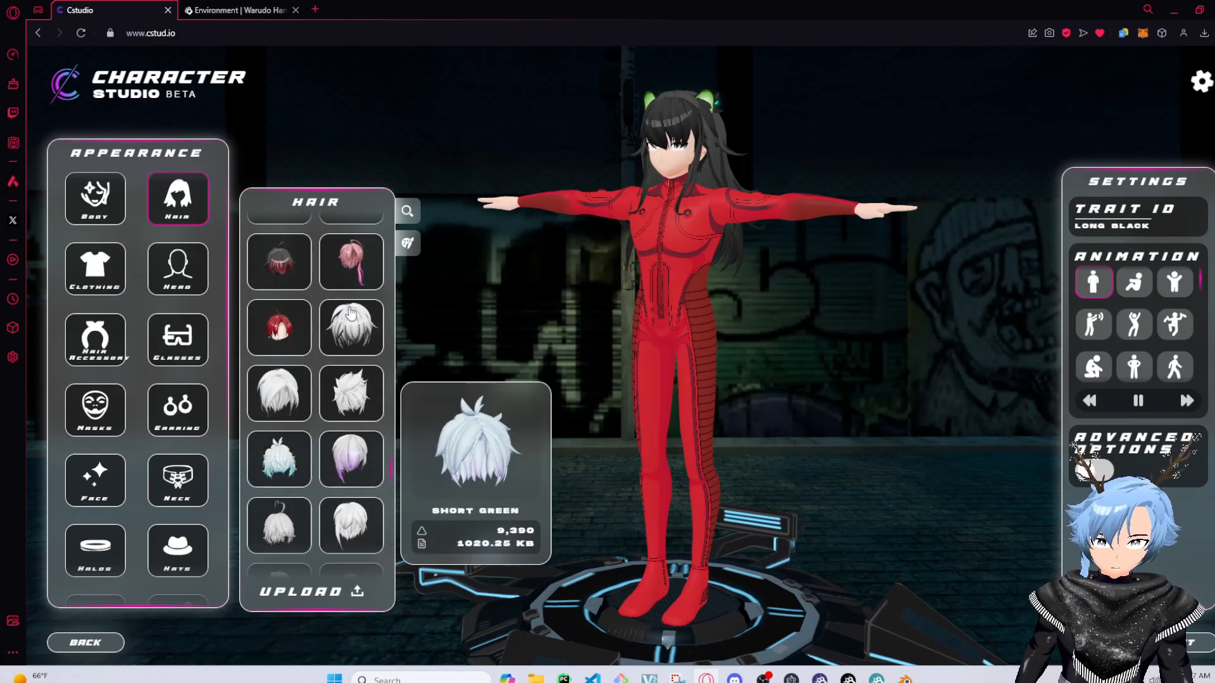
scroll(351, 312, "up", 5)
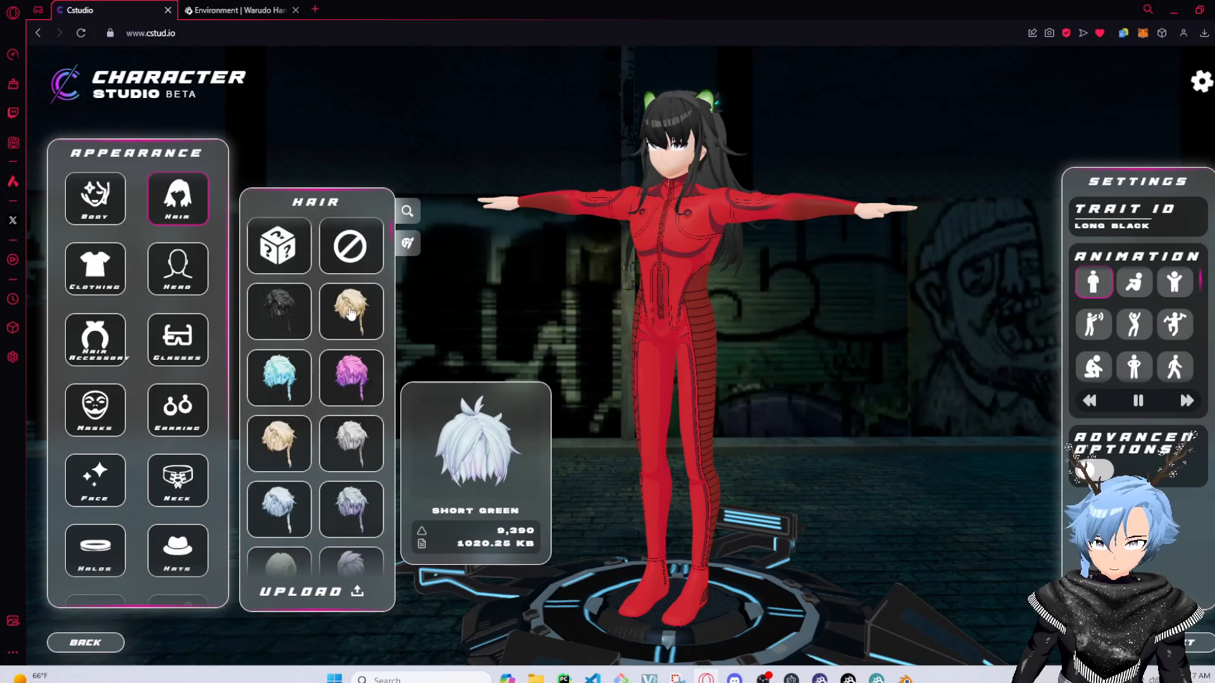
scroll(193, 515, "down", 5)
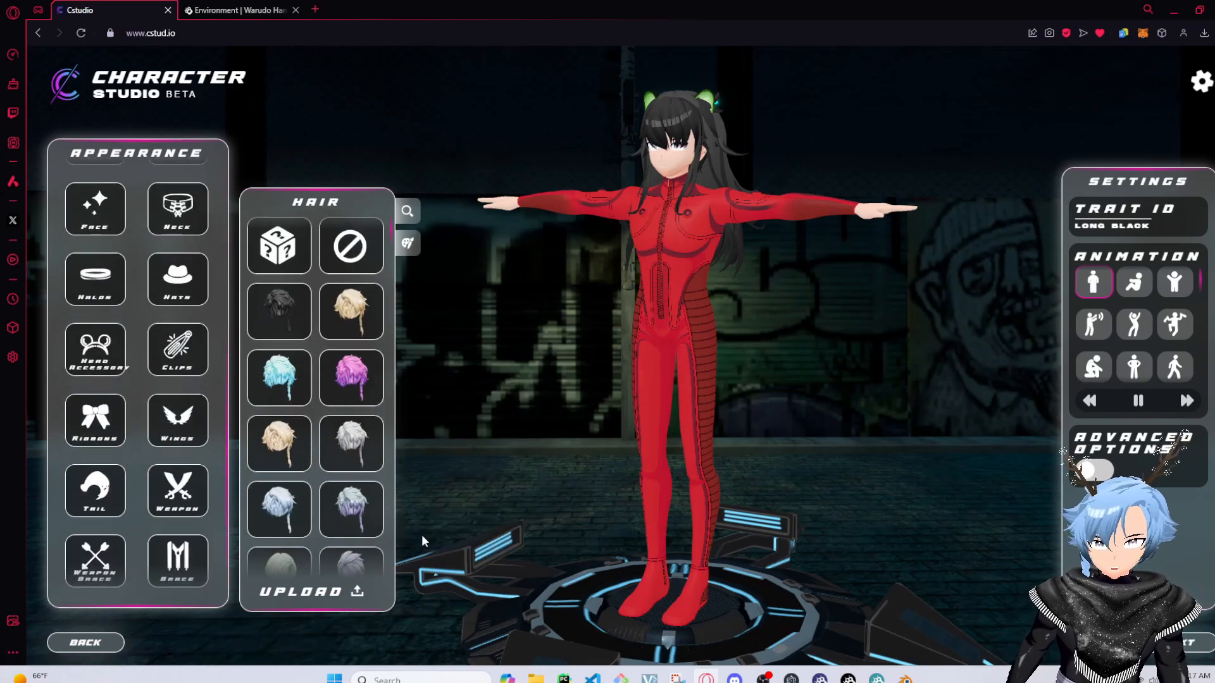
left_click_drag(782, 392, 987, 373)
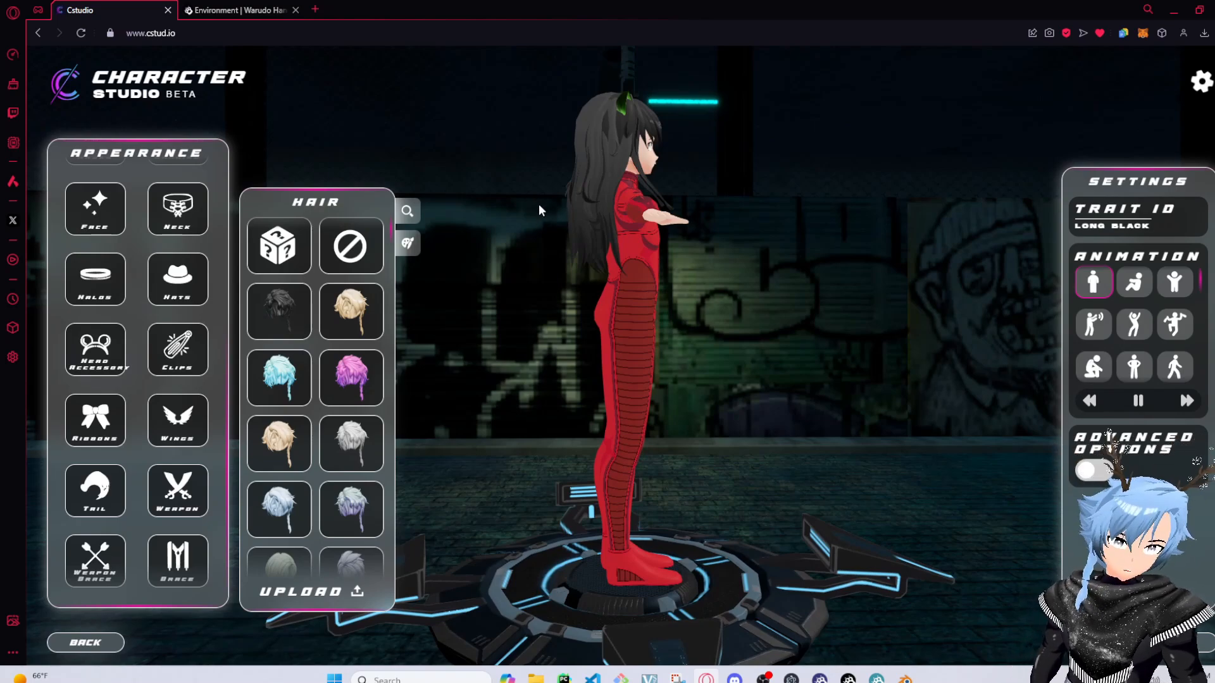
left_click_drag(539, 207, 480, 169)
Open the weapon category and equip the Axe on the character
left_click(178, 491)
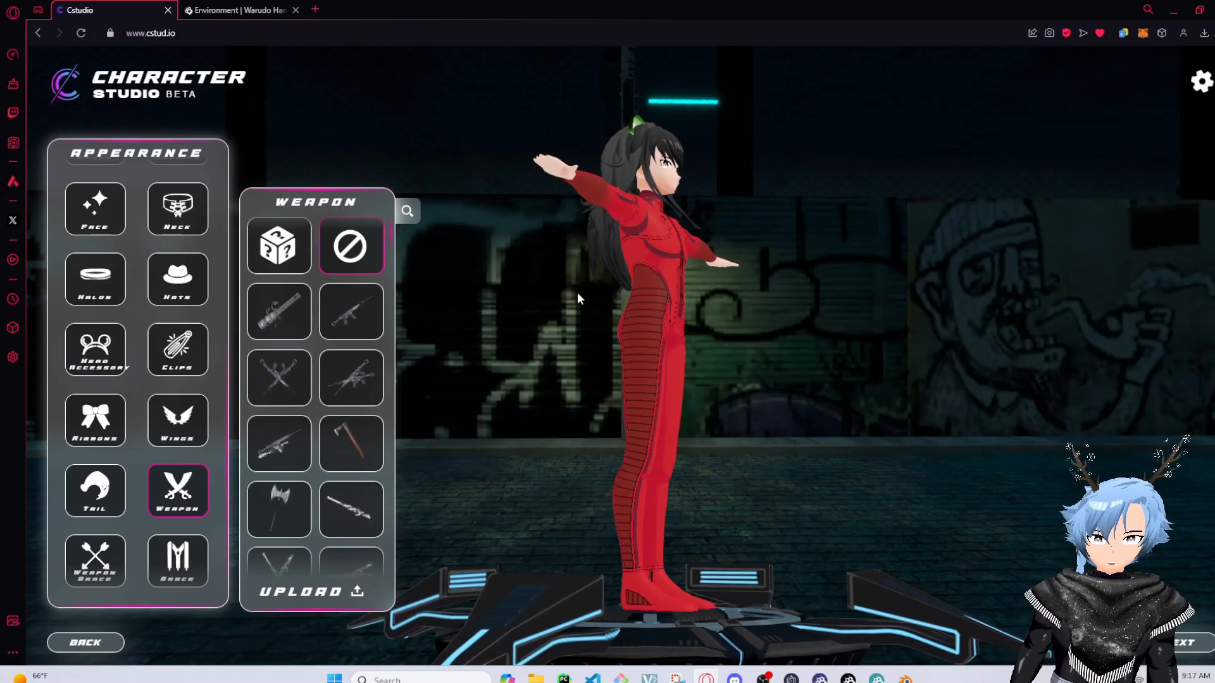
left_click_drag(577, 292, 408, 334)
left_click(365, 441)
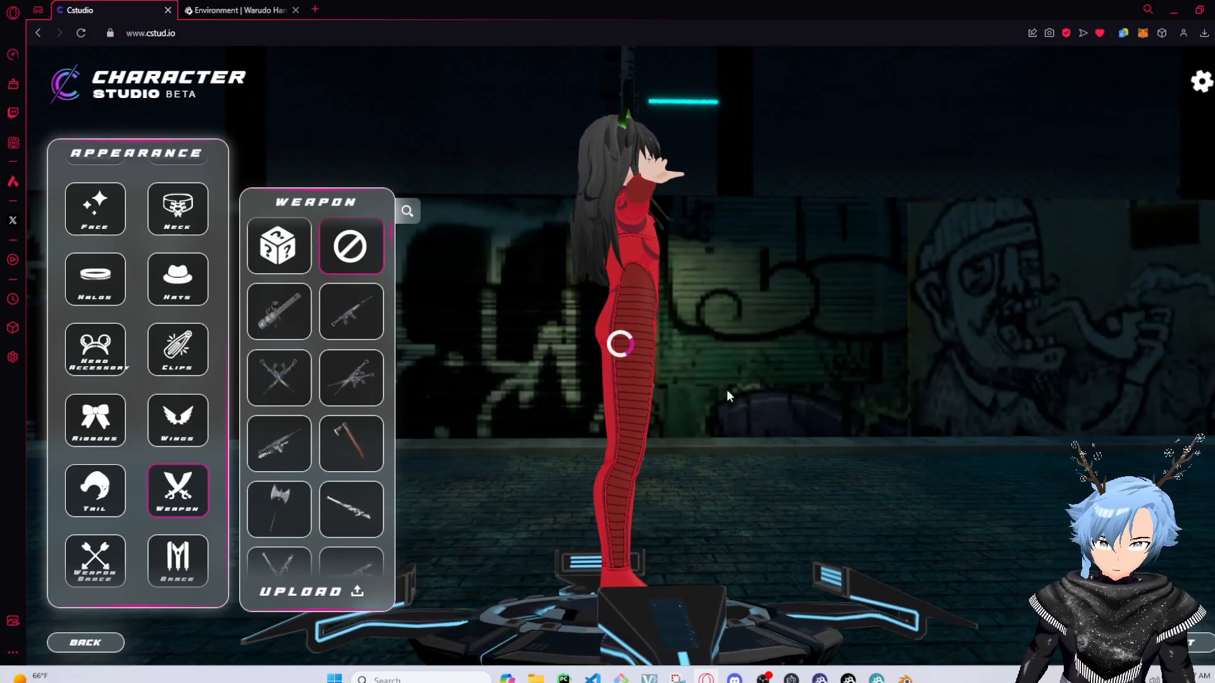
left_click_drag(726, 389, 634, 158)
left_click(580, 156)
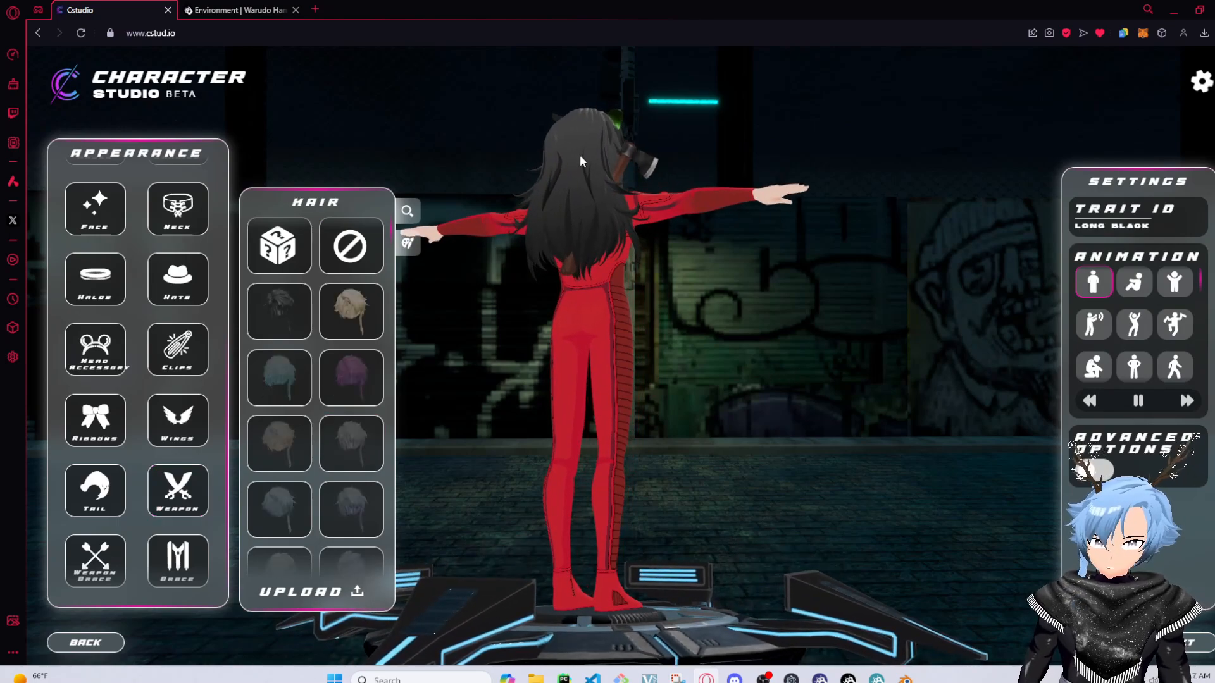
left_click(640, 150)
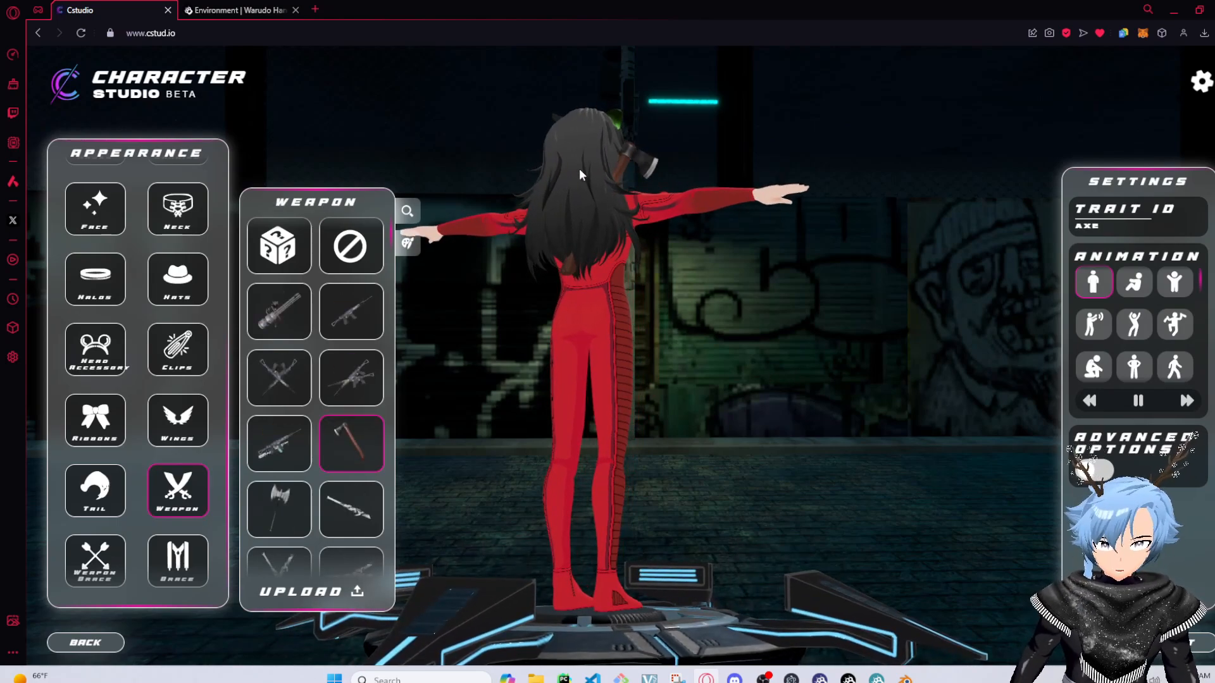
left_click(579, 168)
left_click(645, 161)
Replace the weapon with the Caveman Club and turn the character to inspect it
scroll(354, 424, "down", 4)
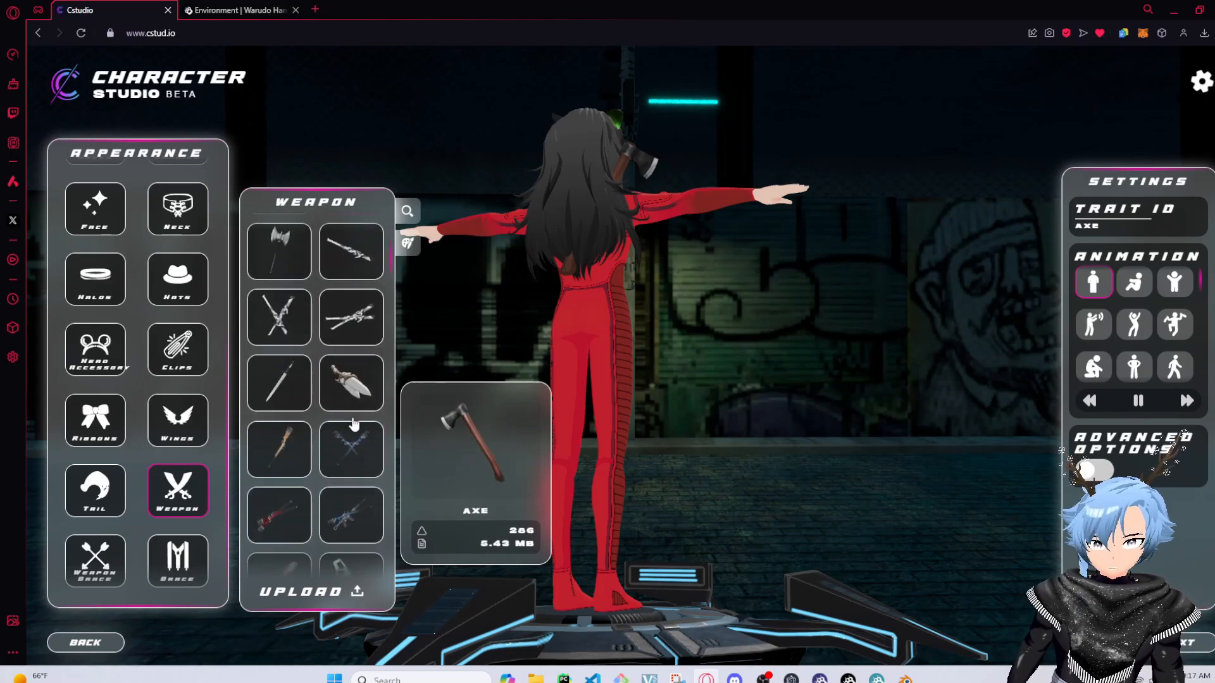
scroll(354, 423, "down", 4)
left_click_drag(712, 295, 631, 158)
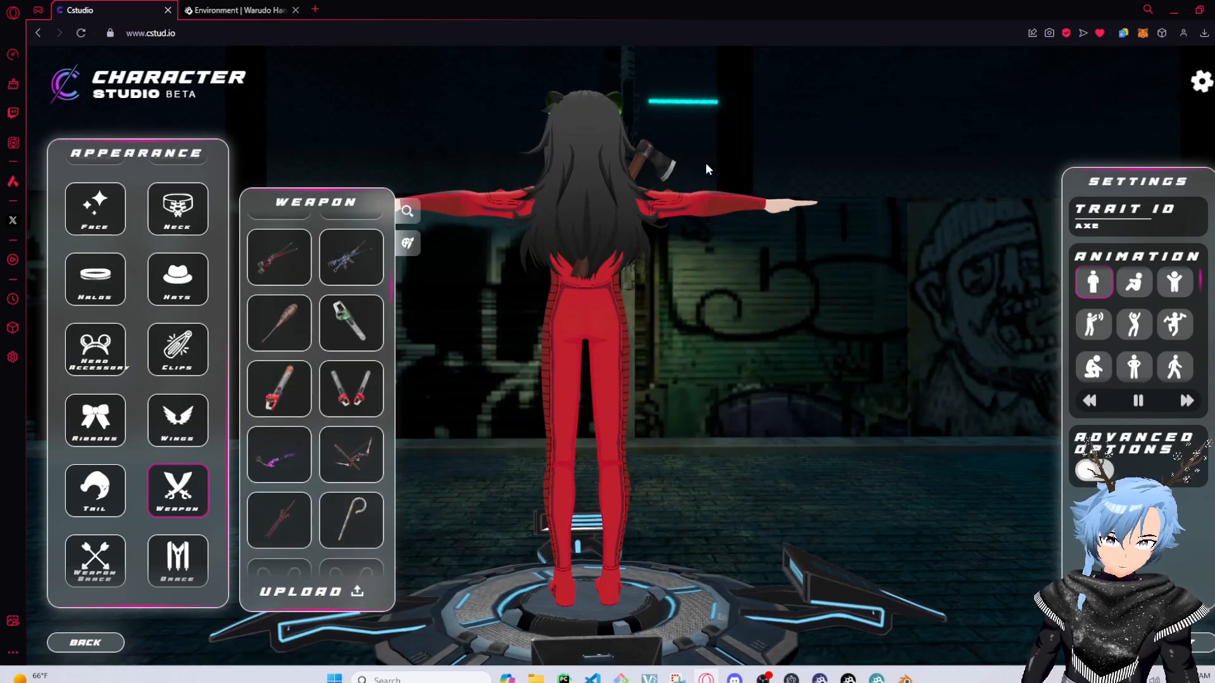
left_click_drag(707, 168, 618, 156)
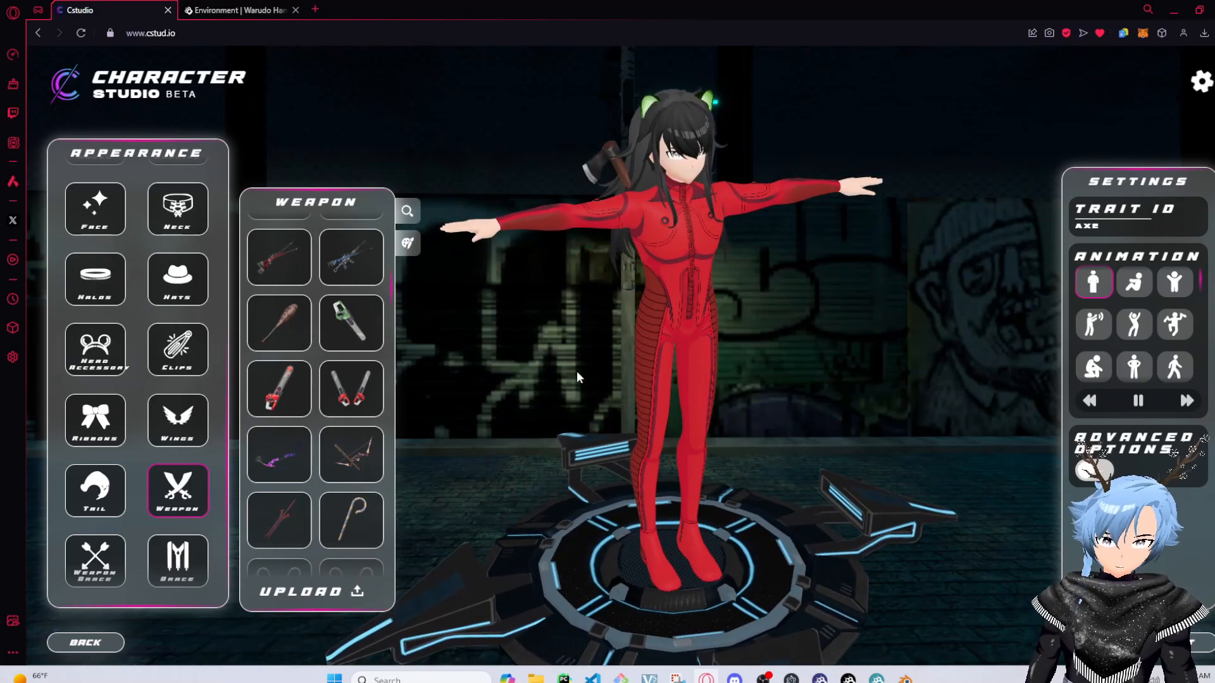
left_click_drag(576, 371, 587, 303)
left_click_drag(587, 303, 1009, 351)
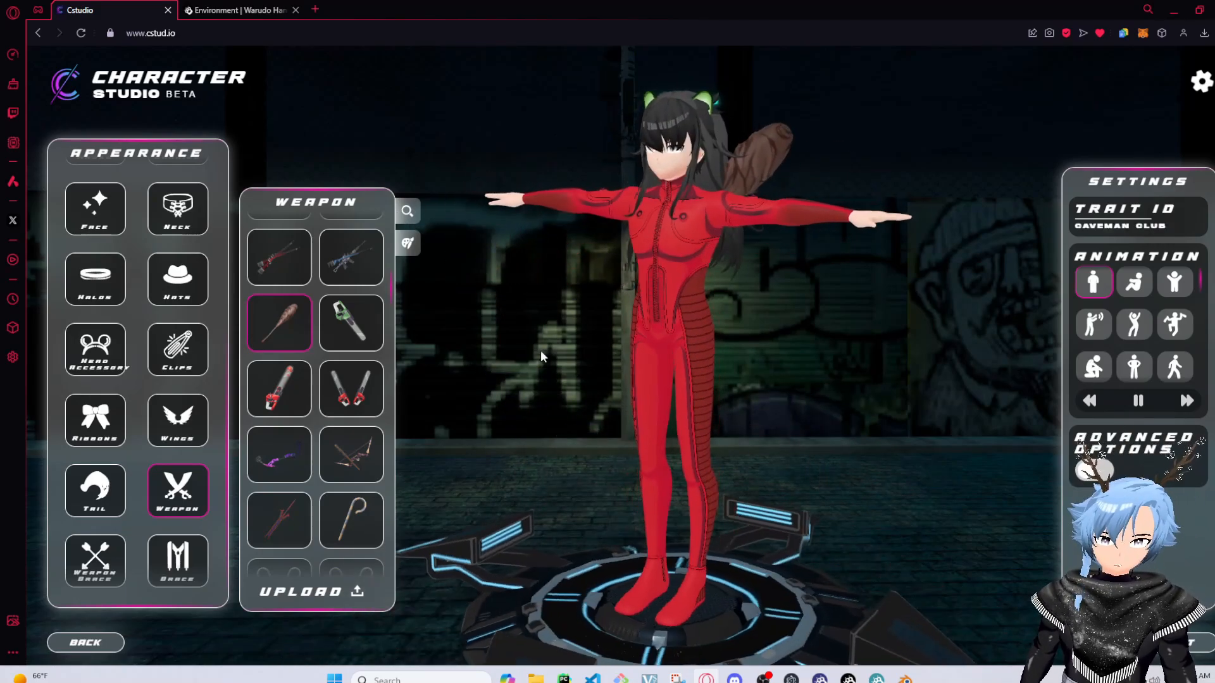
mouse_move(269, 335)
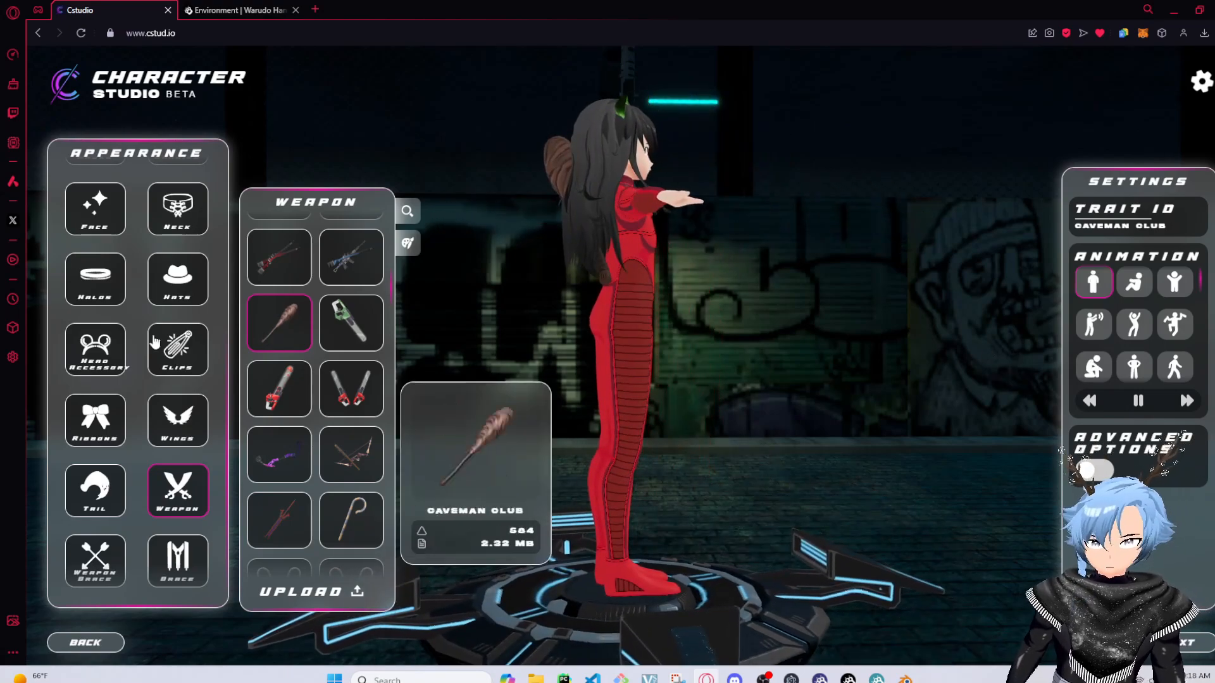
scroll(243, 326, "up", 5)
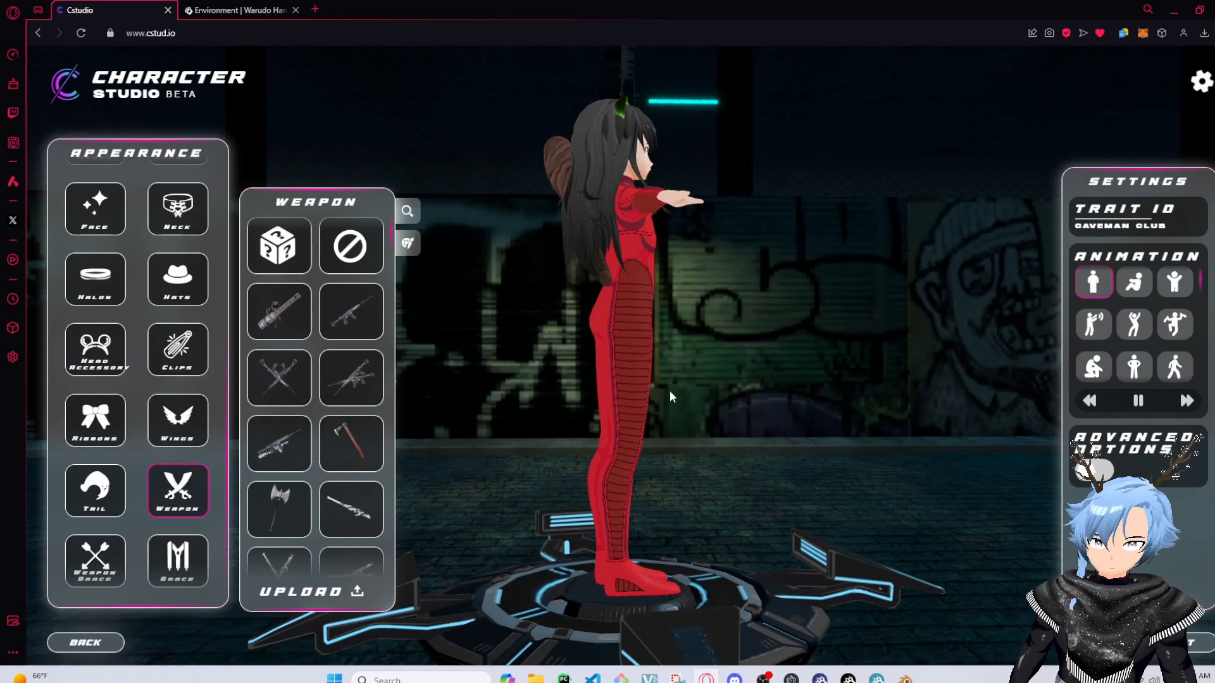
left_click_drag(669, 389, 464, 376)
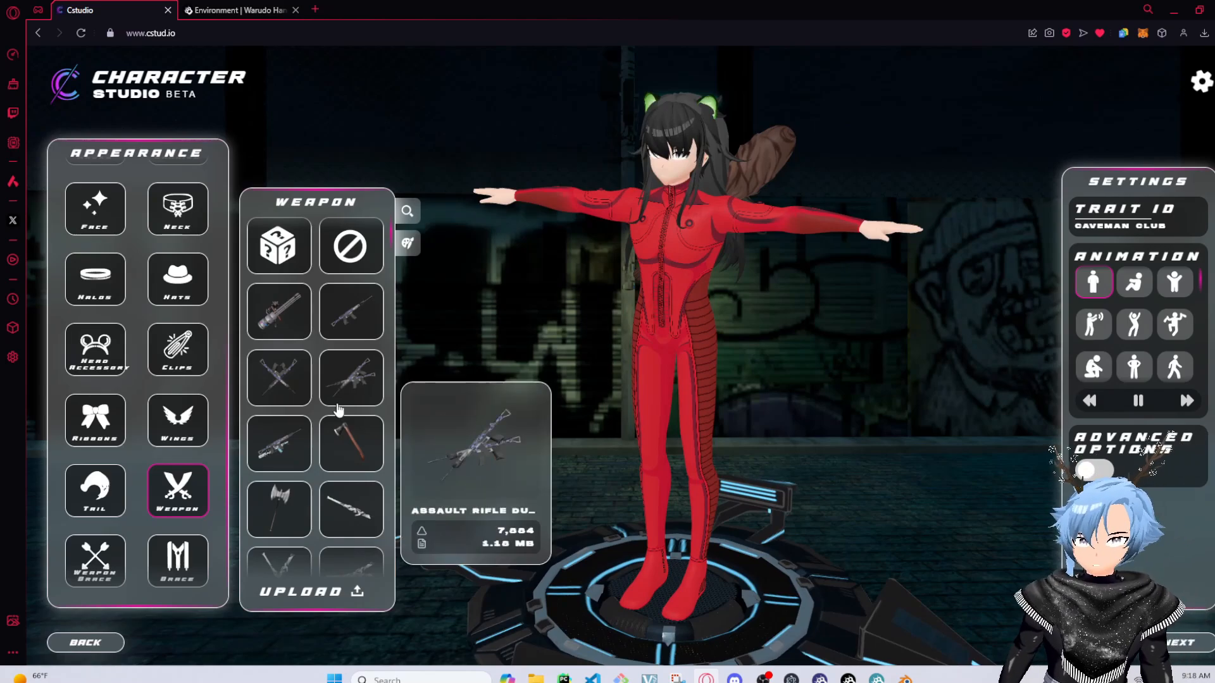
left_click_drag(544, 327, 744, 302)
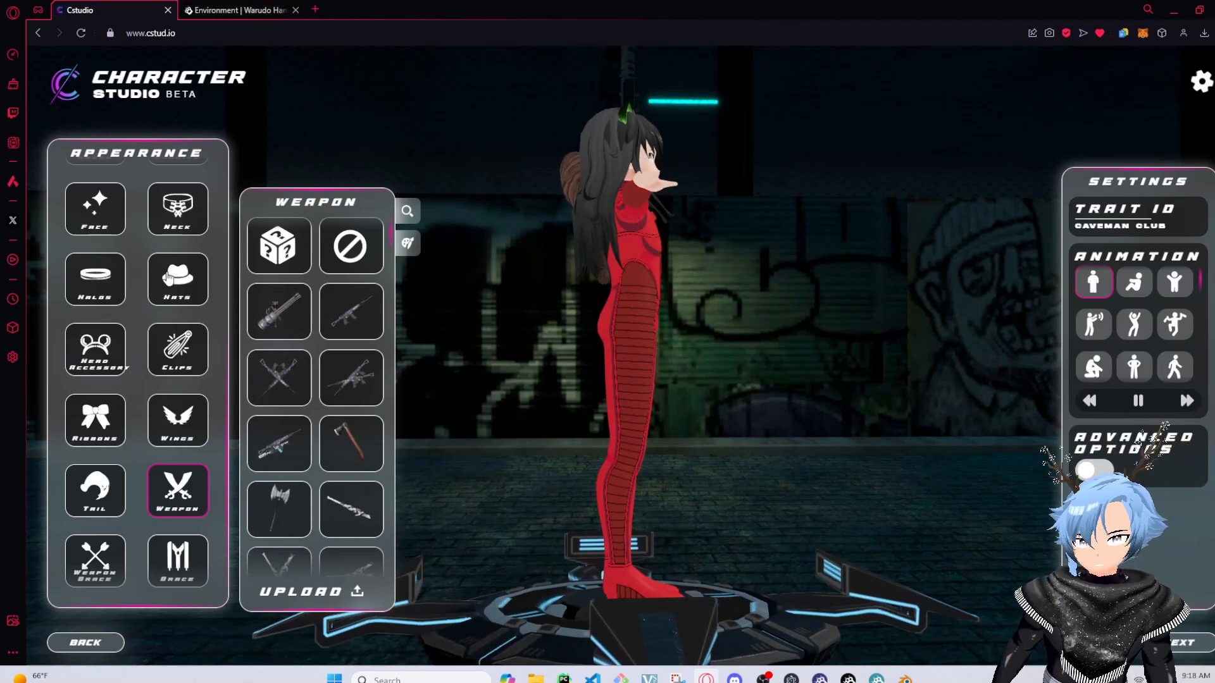
Open the wings category and add the Compound Fairy wings to the character
left_click(90, 287)
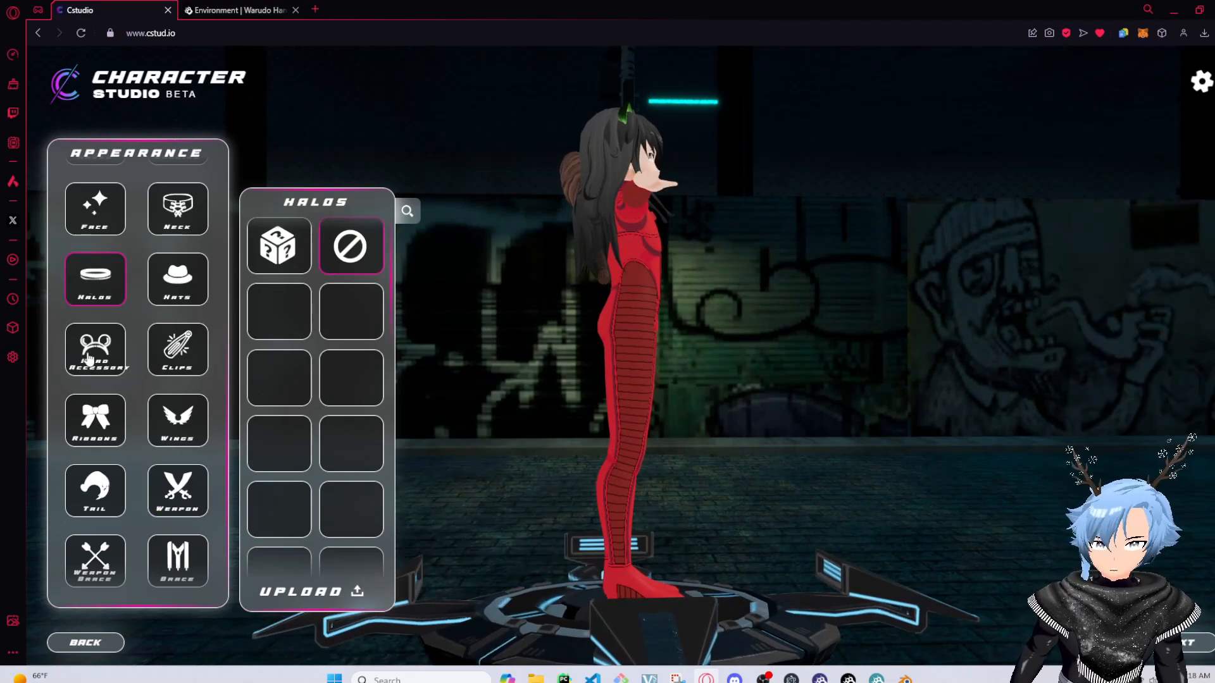
left_click(177, 420)
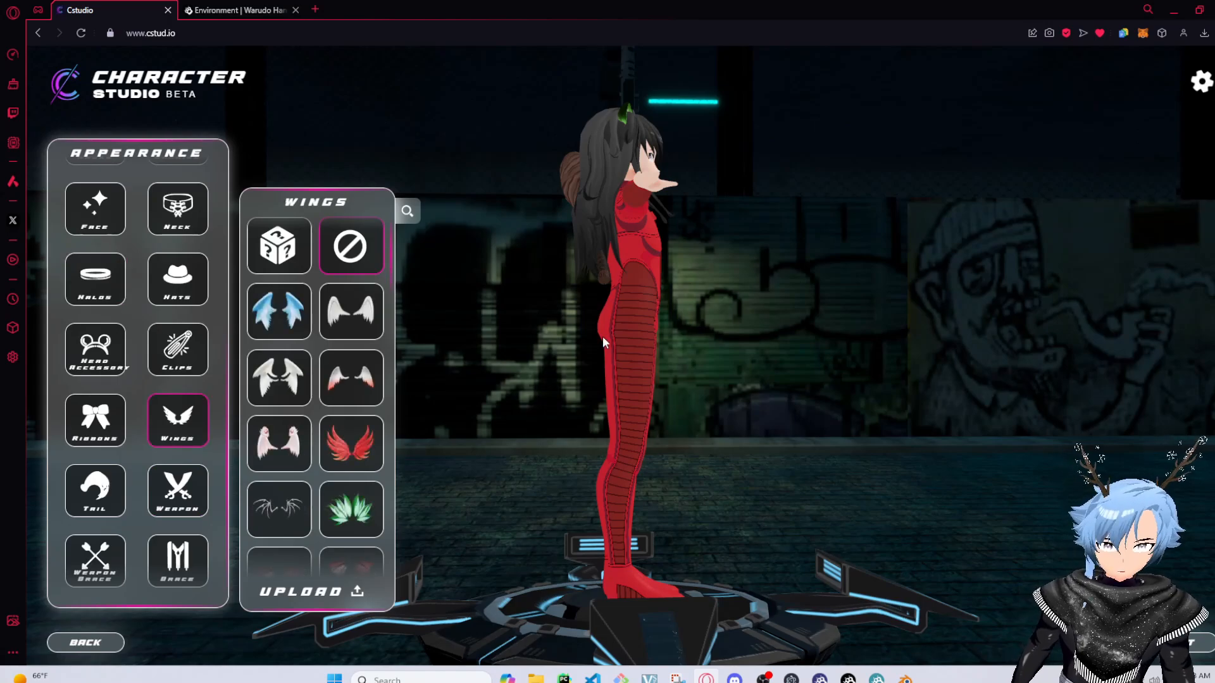
left_click(365, 514)
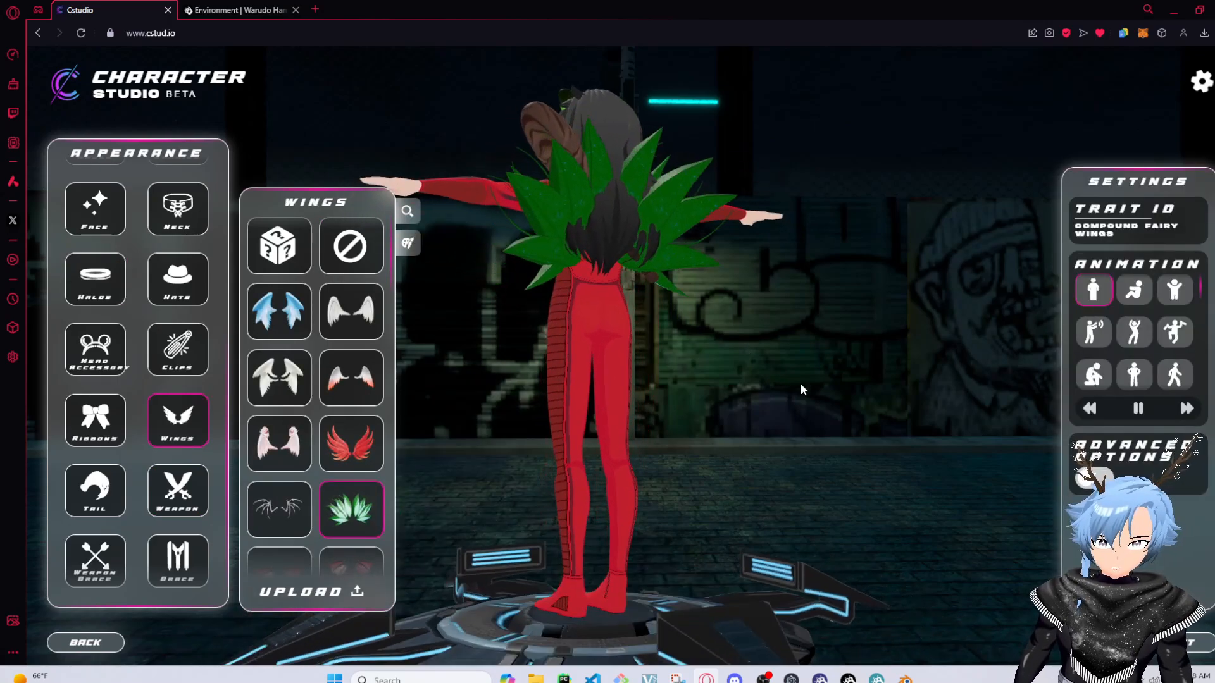
scroll(300, 358, "down", 5)
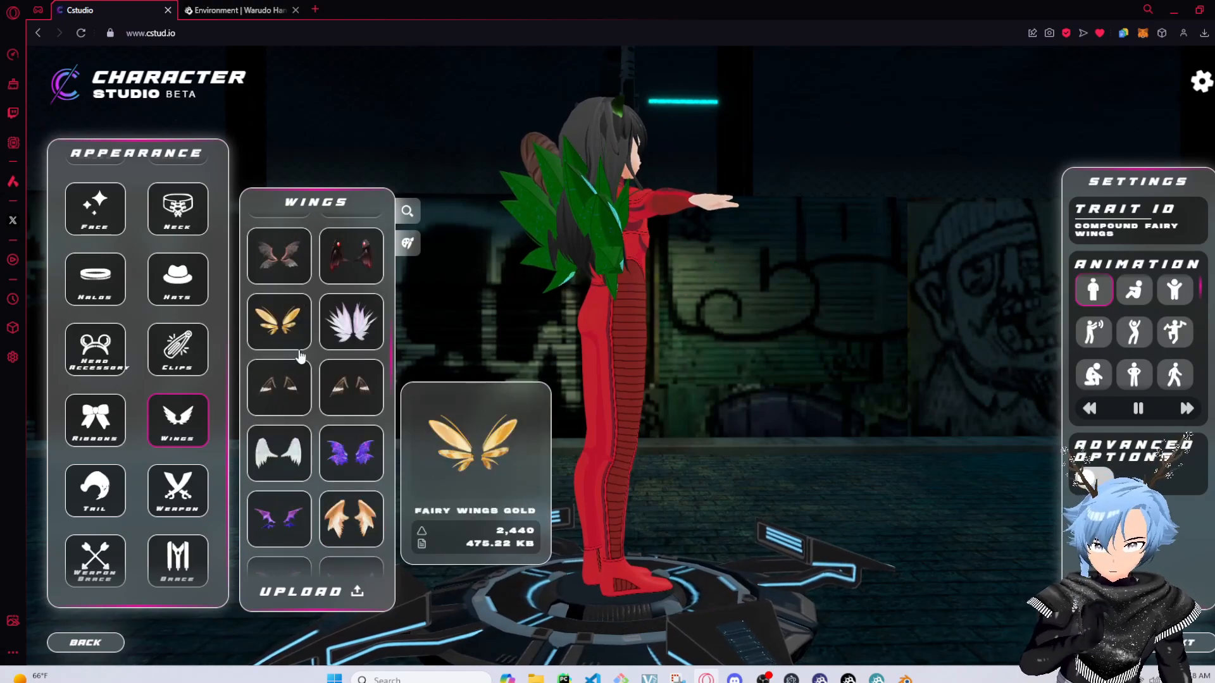
scroll(301, 357, "down", 3)
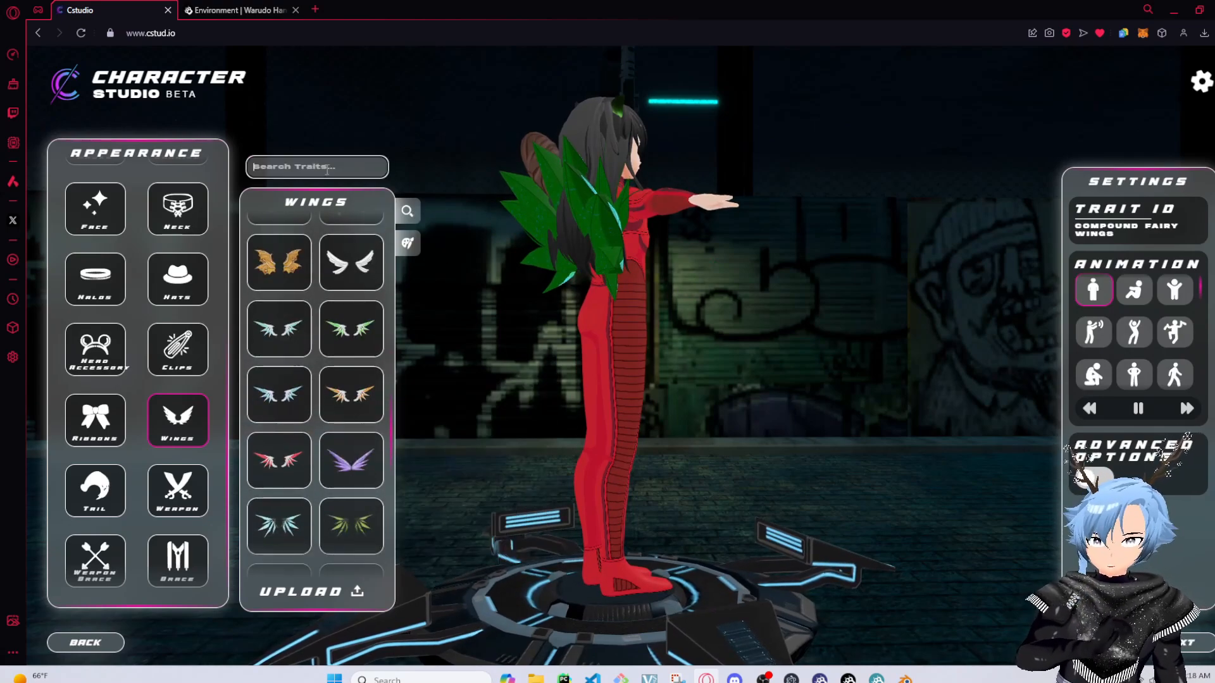
Search the wings for "vamp" and equip the Vampire Wings Dual
type("bat")
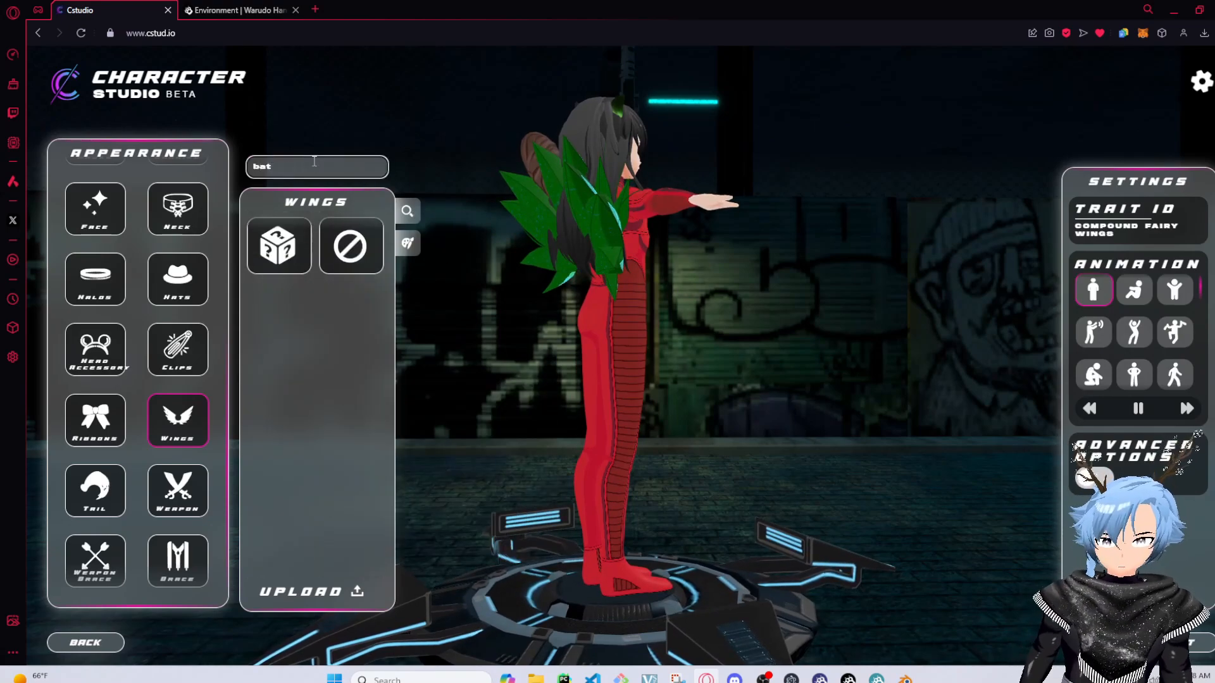
key("BackSpace")
key("BackSpace")
scroll(279, 481, "down", 5)
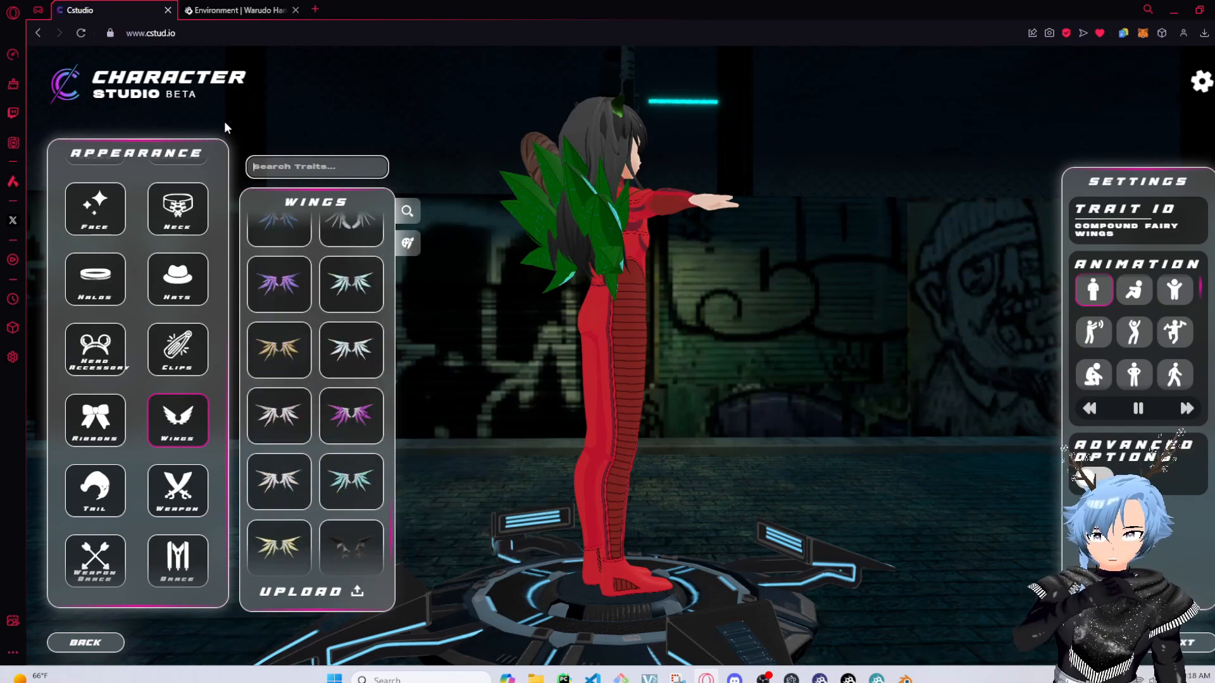
left_click(288, 166)
type("vamp")
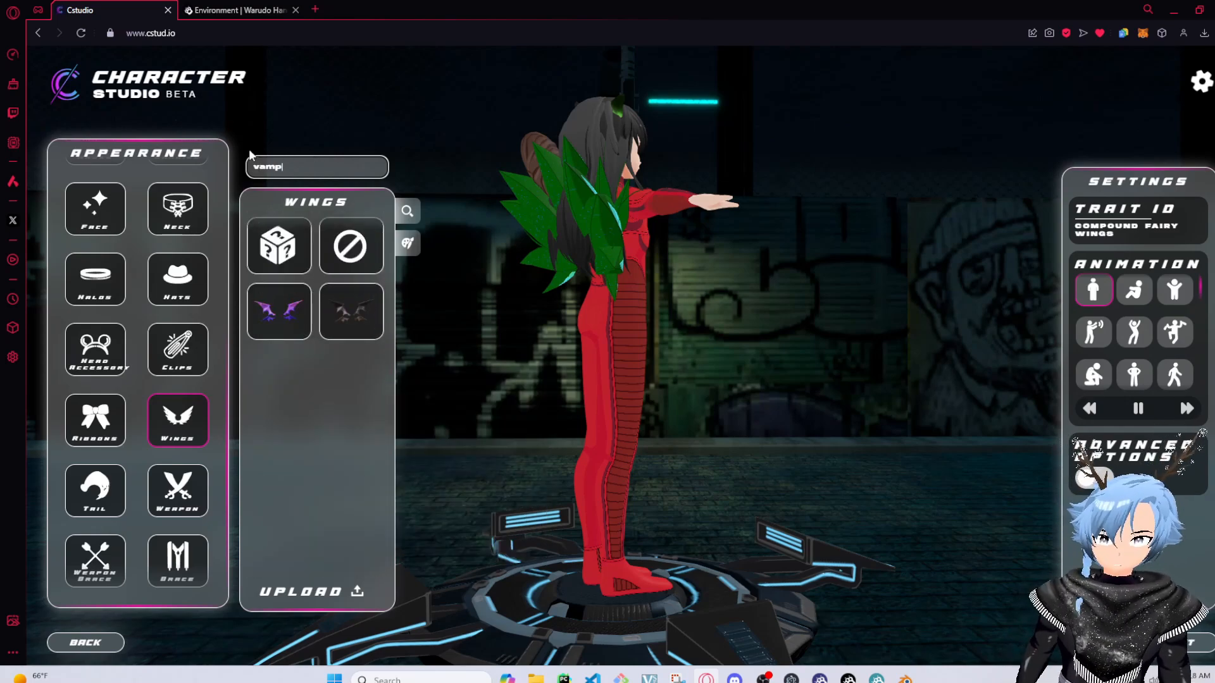
left_click(351, 311)
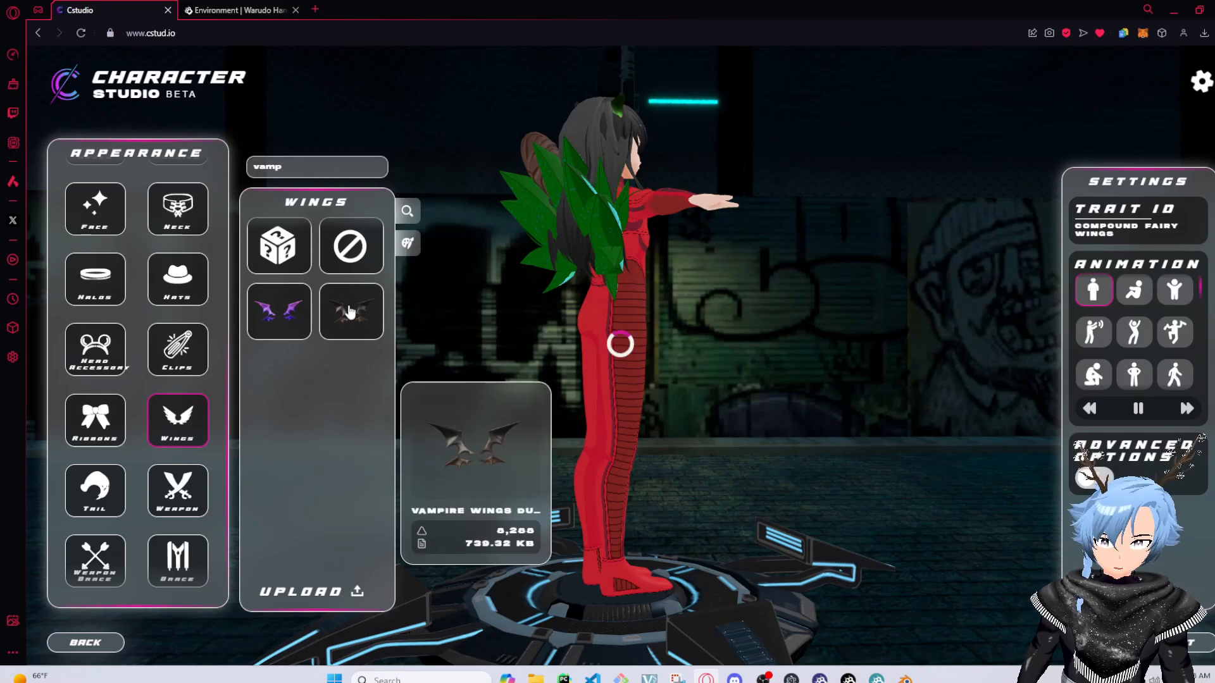
left_click_drag(644, 397, 571, 350)
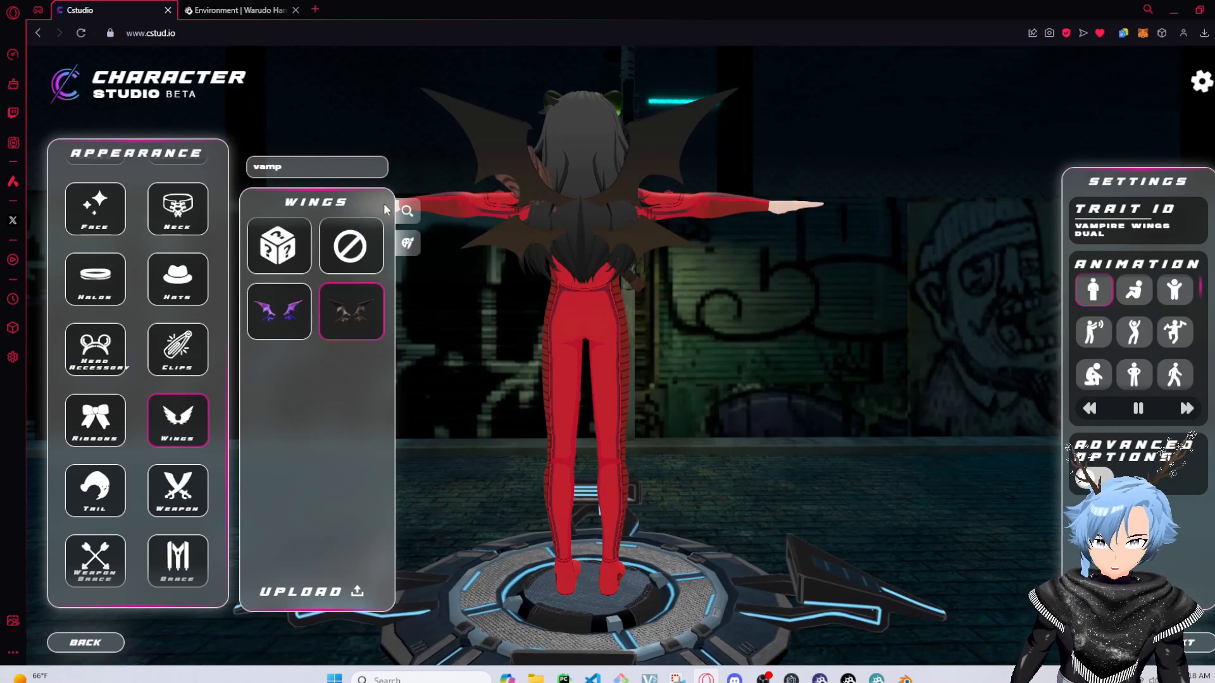
left_click(410, 212)
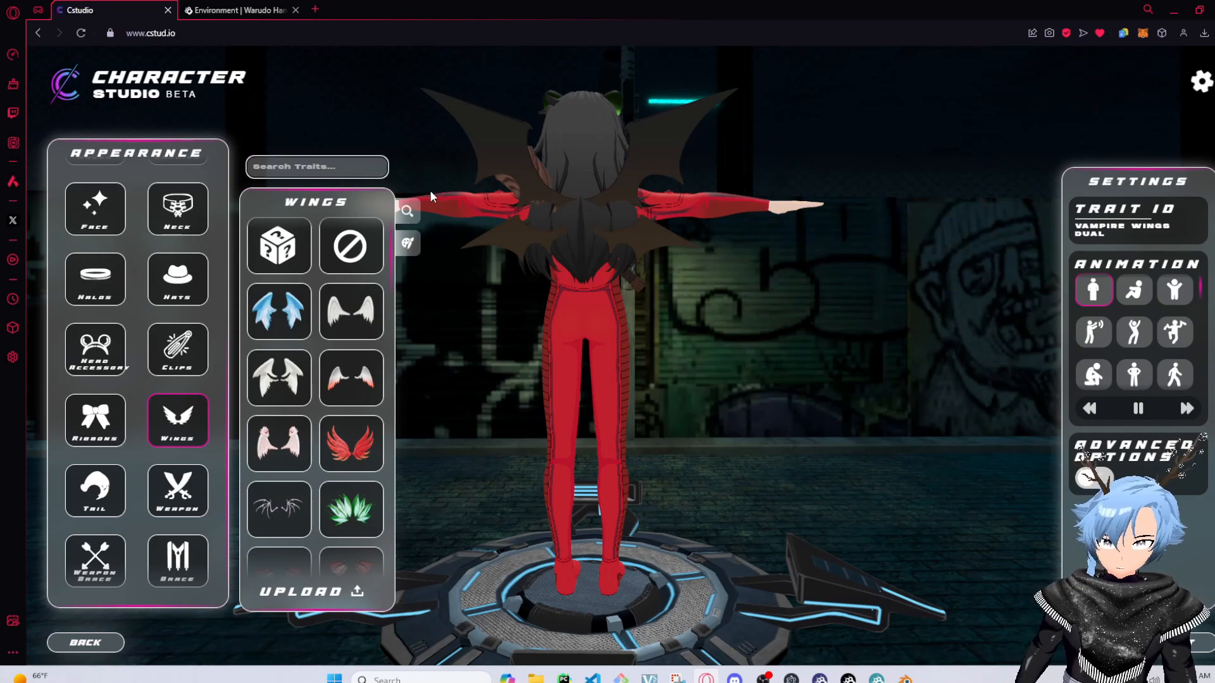
left_click(408, 211)
scroll(284, 446, "down", 3)
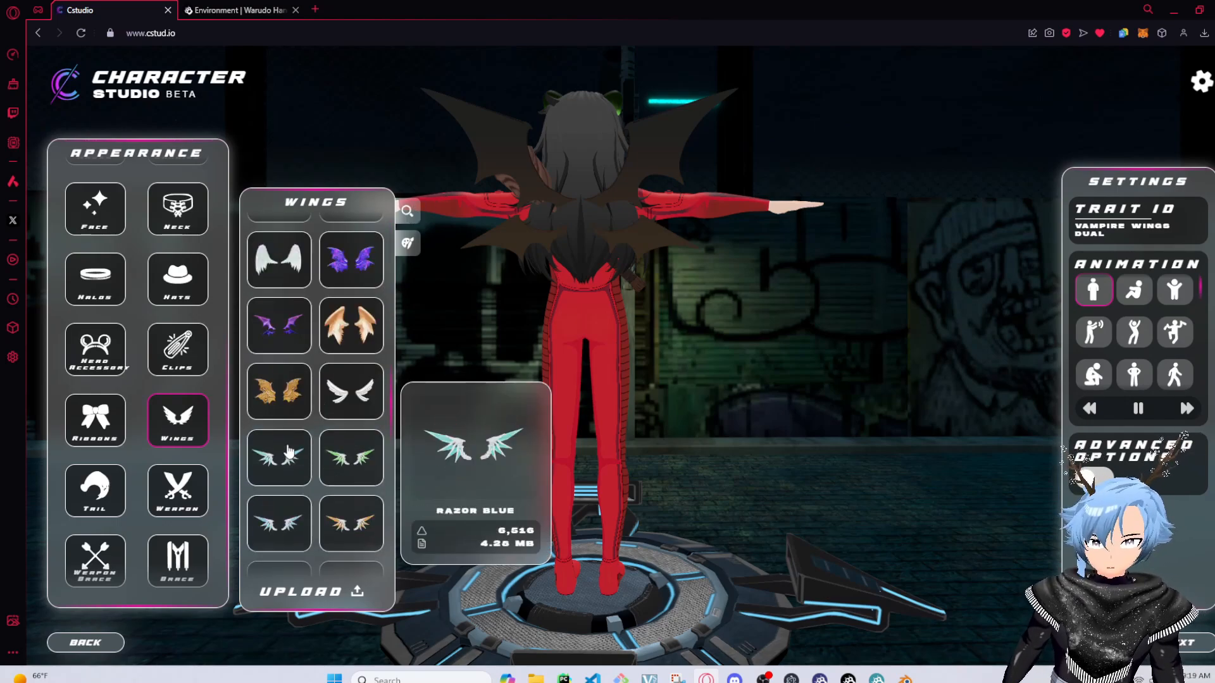
scroll(284, 446, "up", 2)
left_click(409, 243)
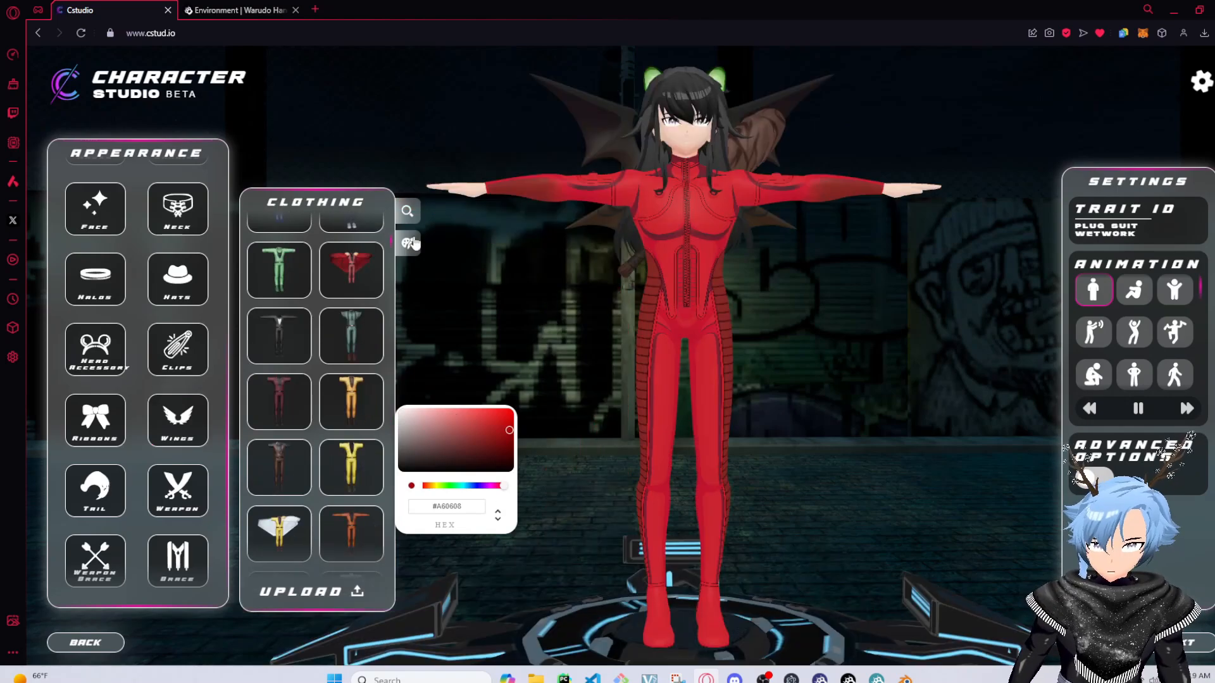
left_click(410, 244)
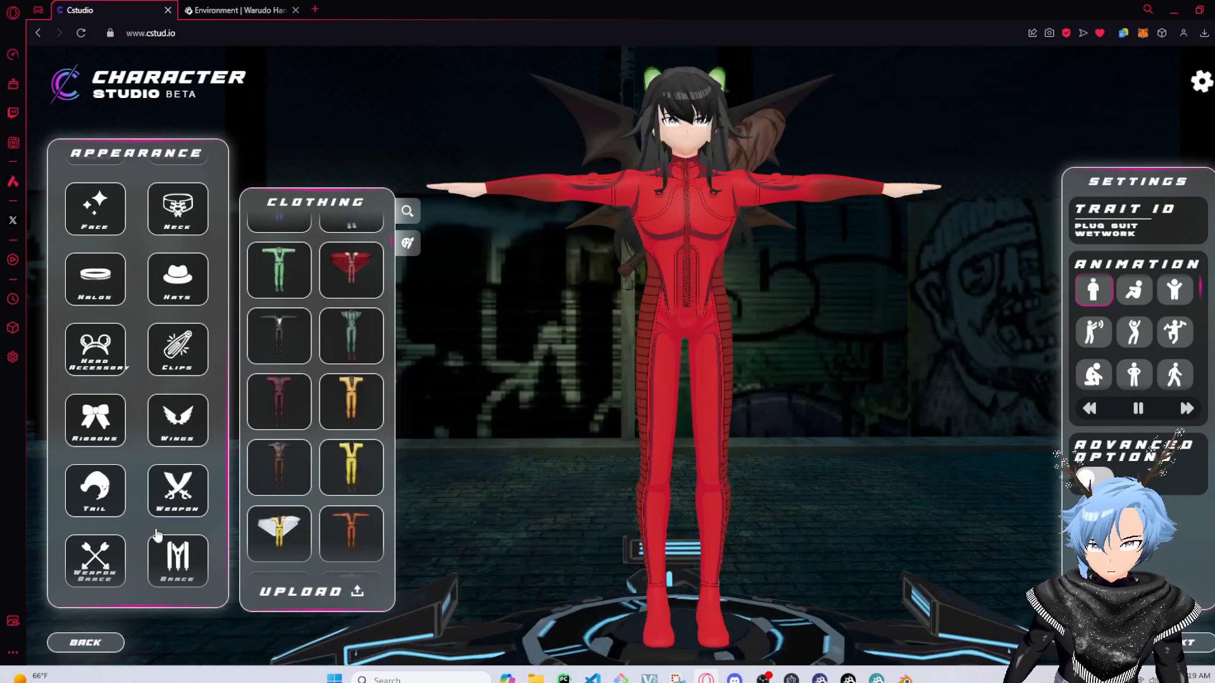
Search the brace traits for "kabuk" and equip the Kabuki Mask Brace
left_click(189, 575)
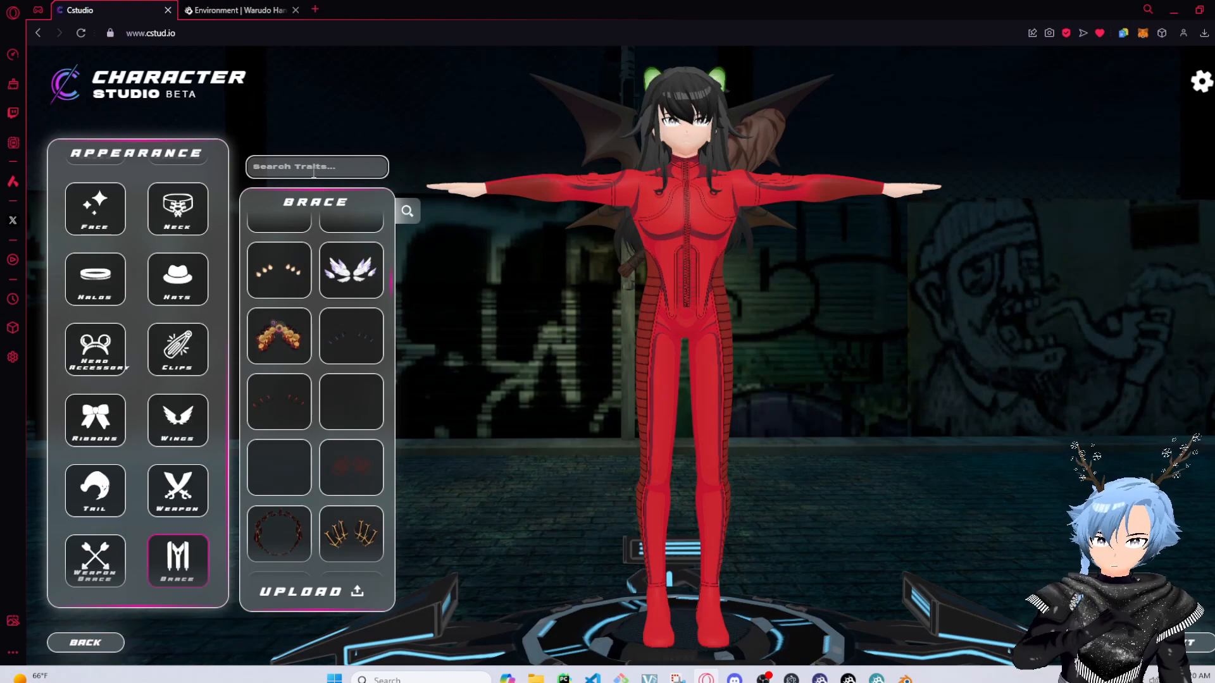
type("kabuk")
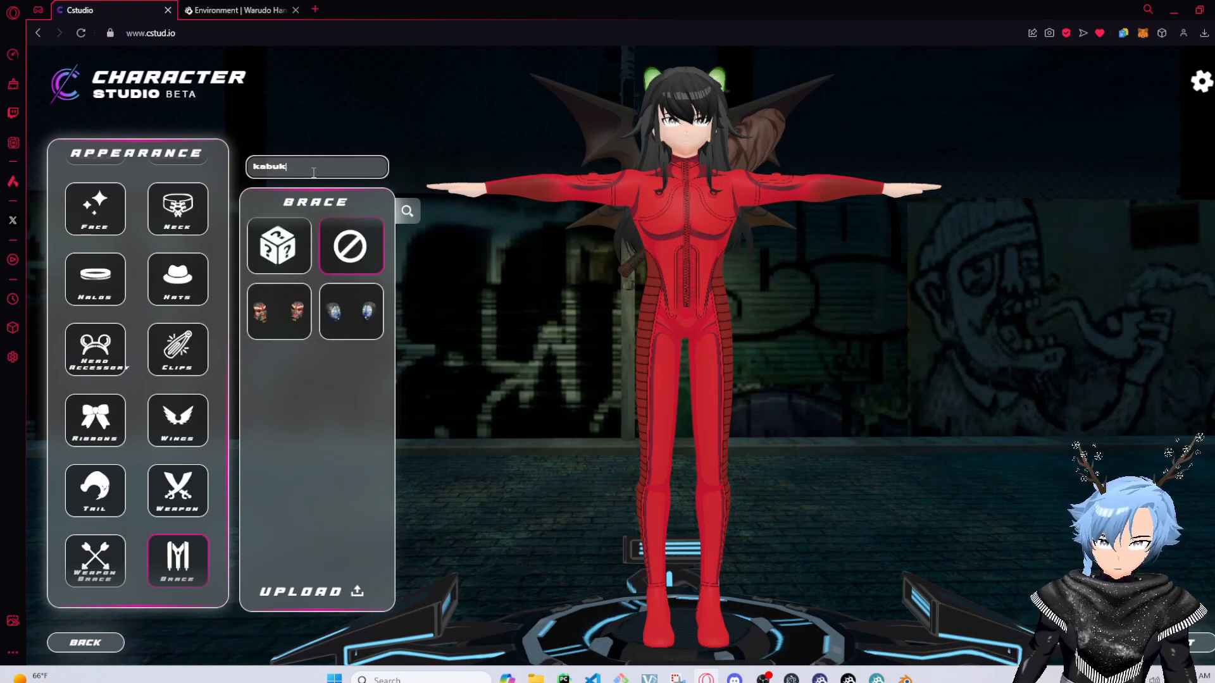
left_click(279, 312)
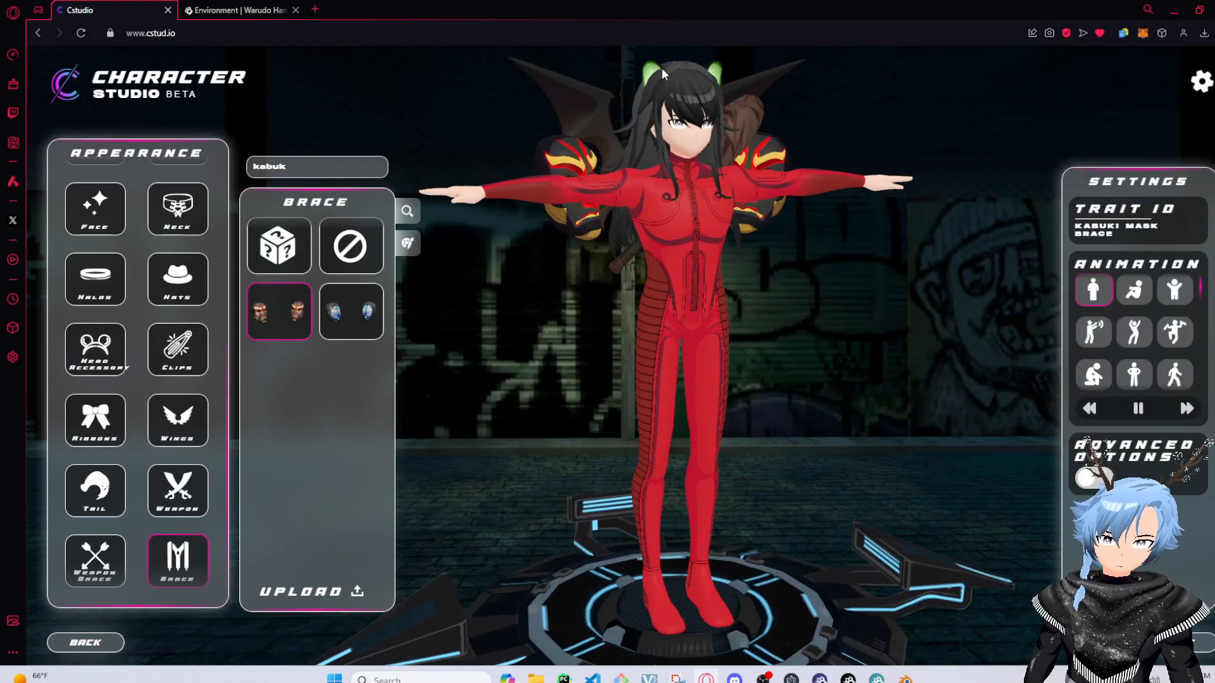
Open the head traits from the character and equip the Small Horns Red
left_click(652, 74)
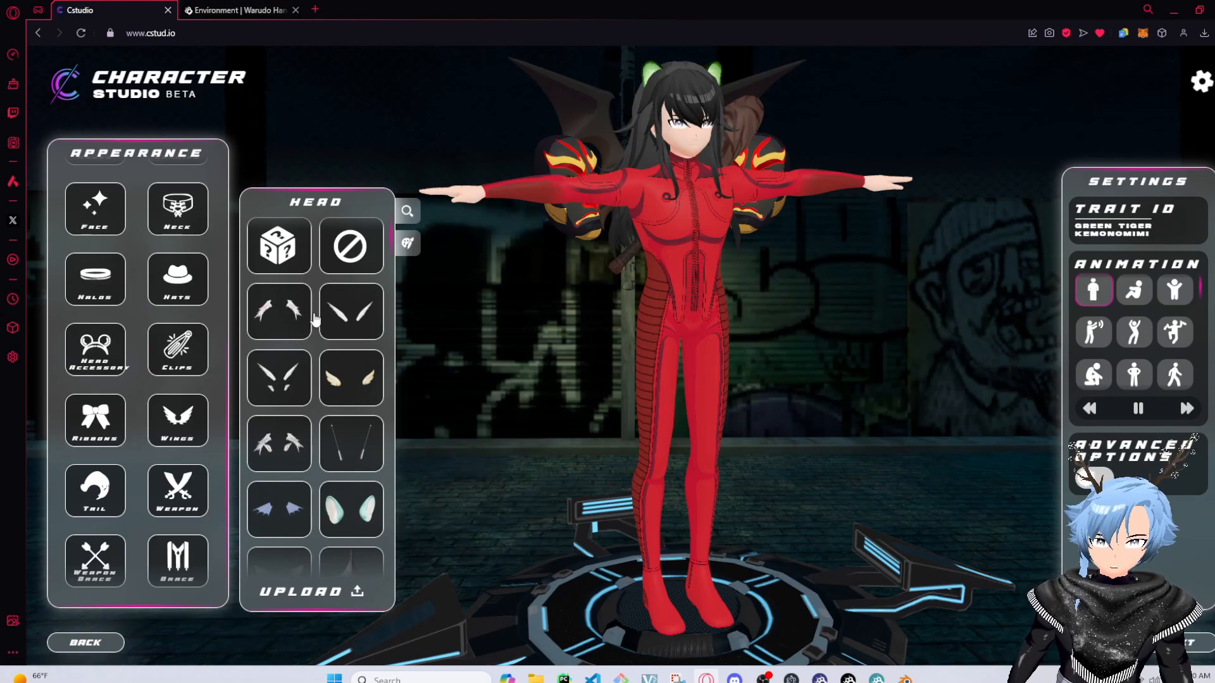
scroll(353, 418, "down", 1)
scroll(353, 419, "down", 5)
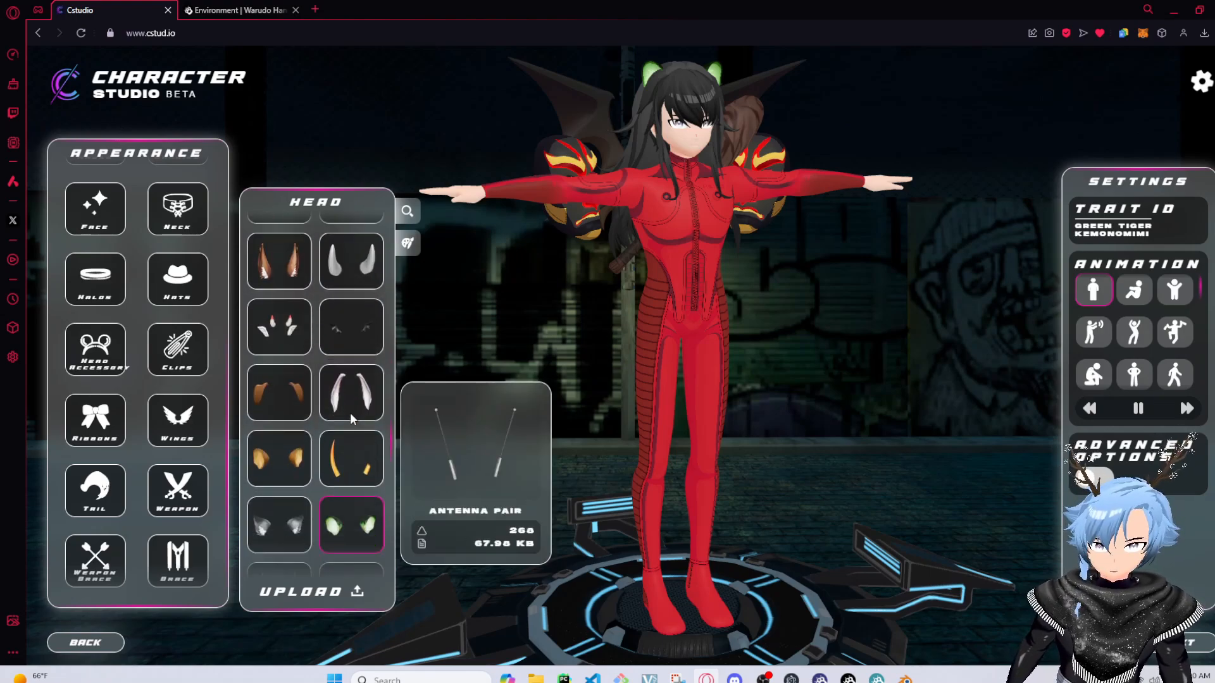
scroll(353, 418, "down", 5)
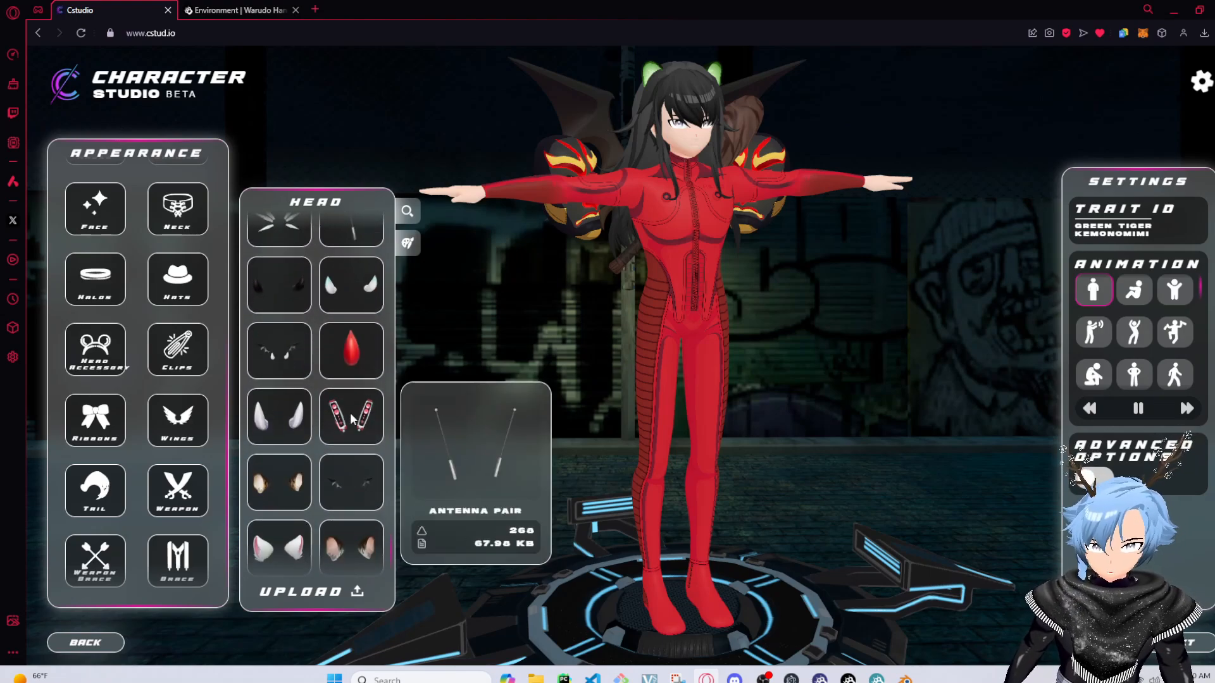
scroll(353, 418, "up", 1)
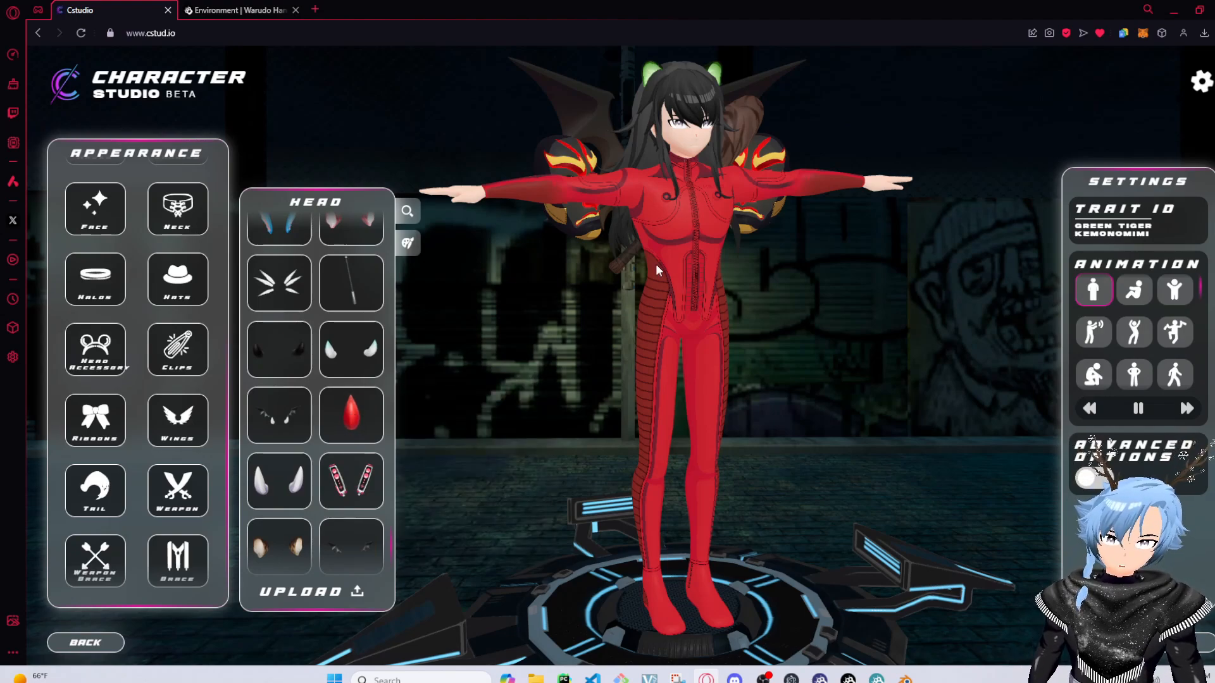
mouse_move(340, 432)
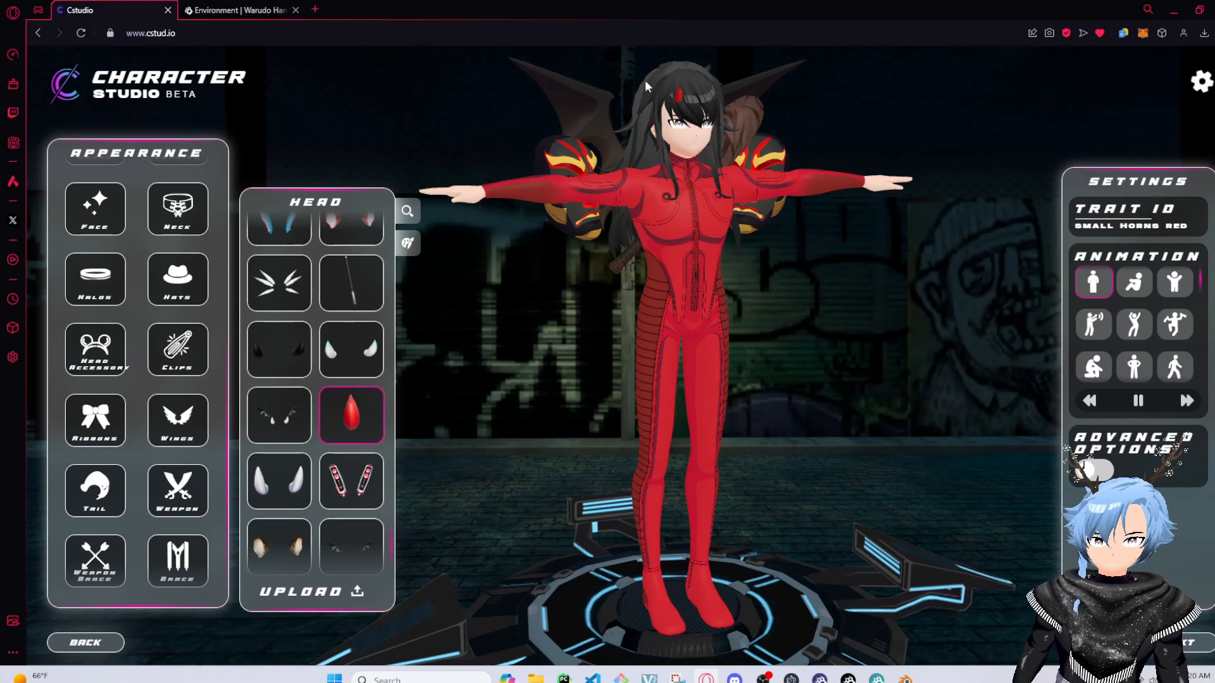
Equip the Mid Red hair and darken its colour to #440506
left_click(694, 86)
mouse_move(322, 406)
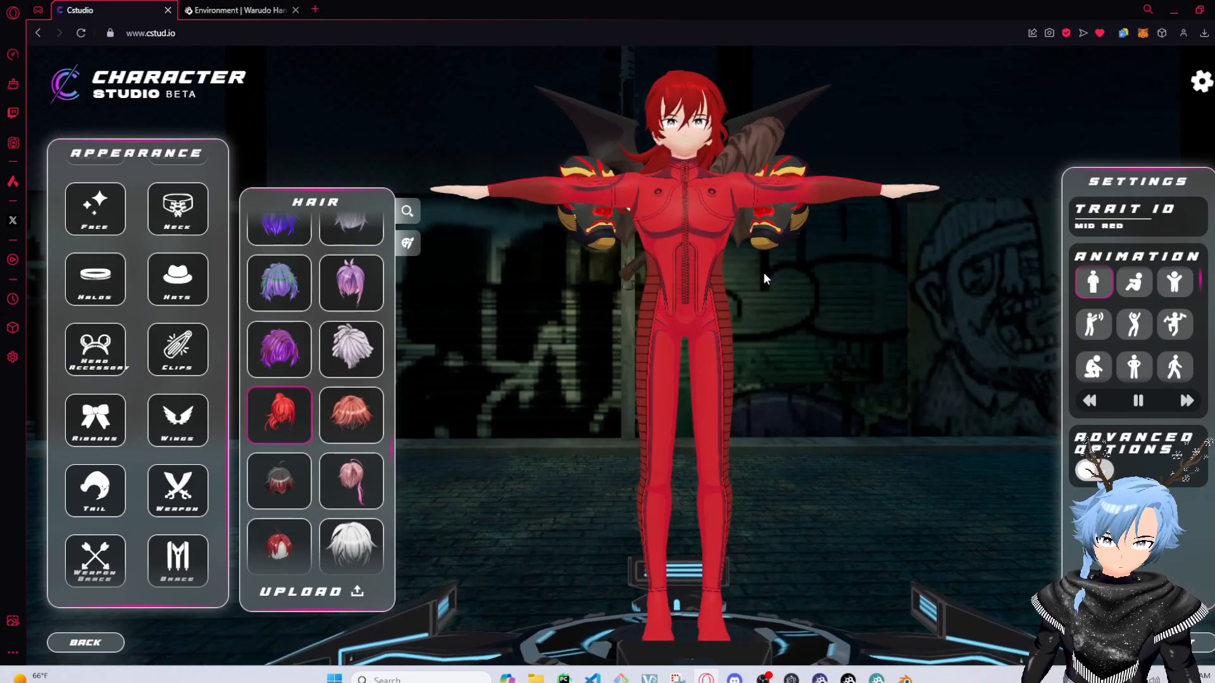
left_click_drag(763, 272, 411, 298)
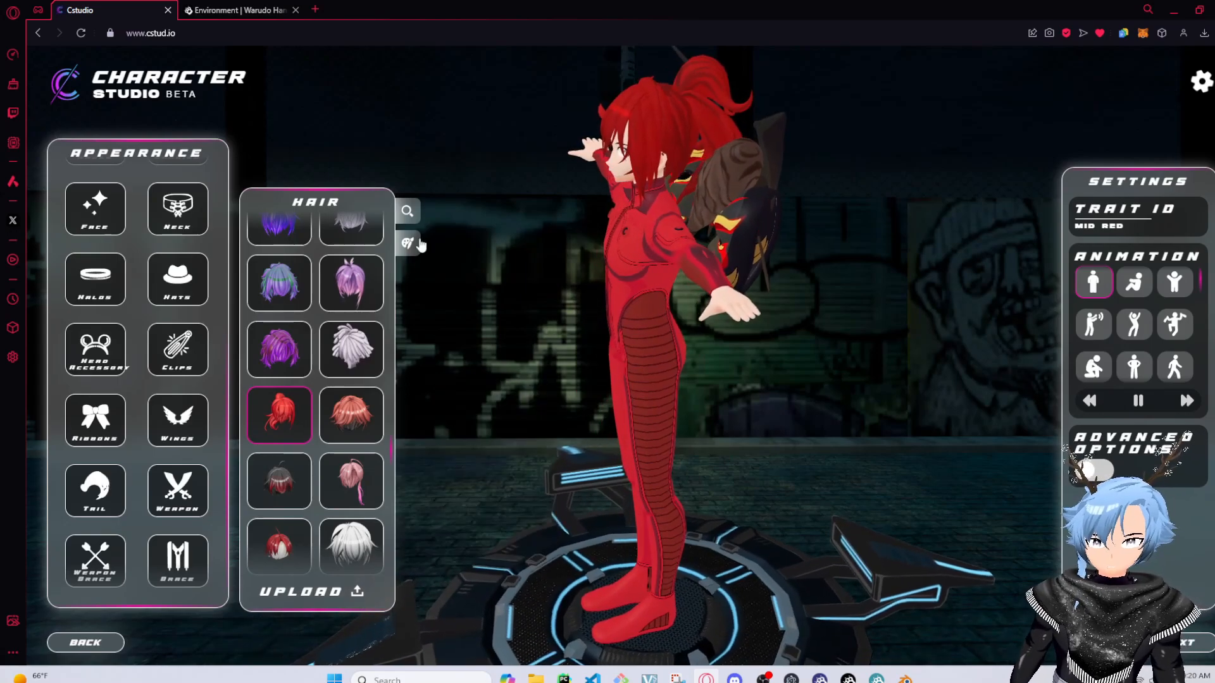
left_click(408, 243)
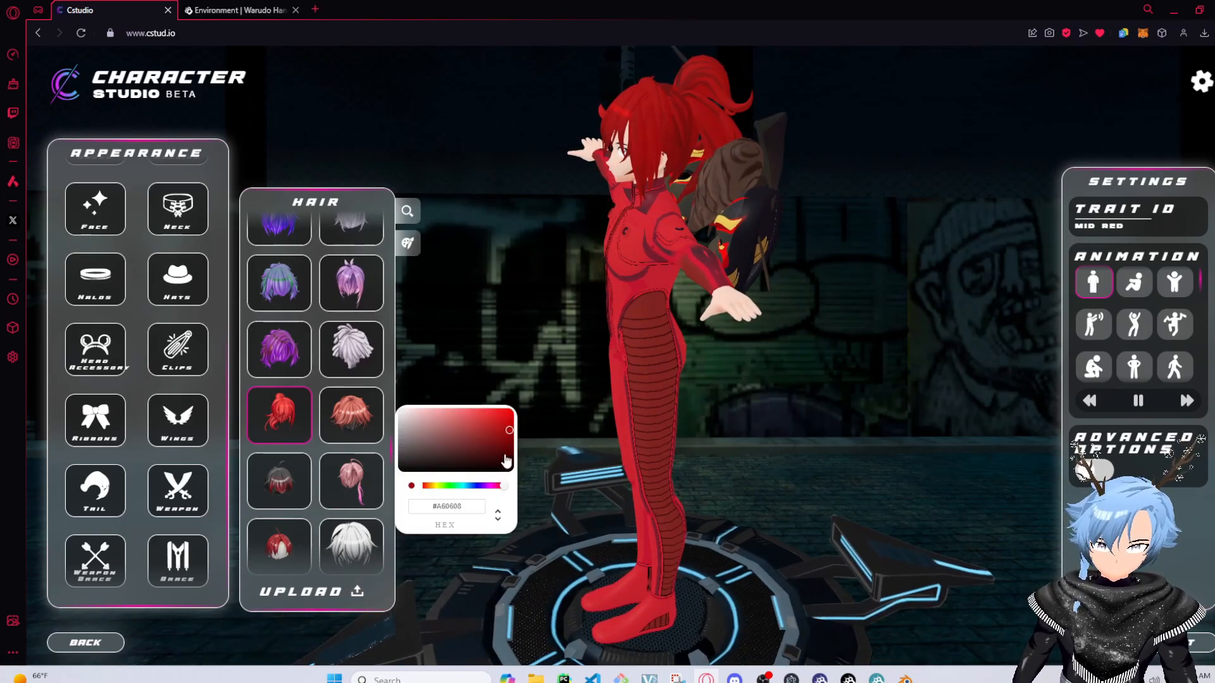
left_click_drag(506, 450, 506, 454)
left_click_drag(708, 390, 530, 472)
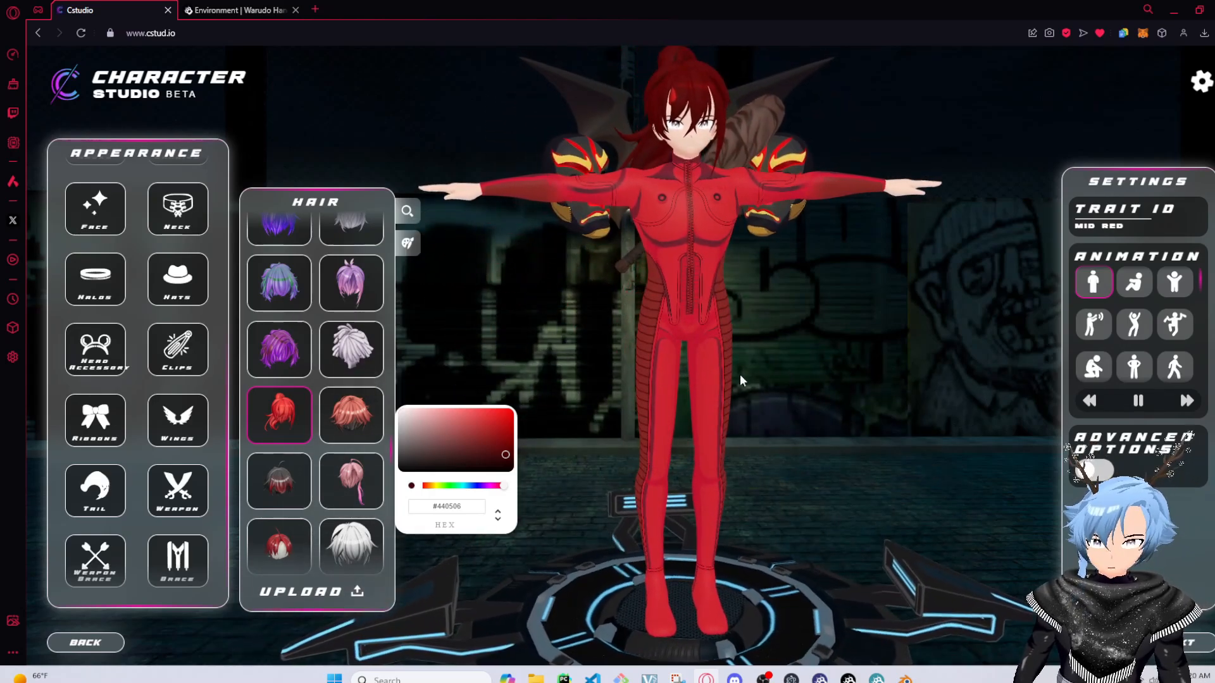
Inspect the Electric Cord tail and the brace colour picker while turning the character
left_click(95, 490)
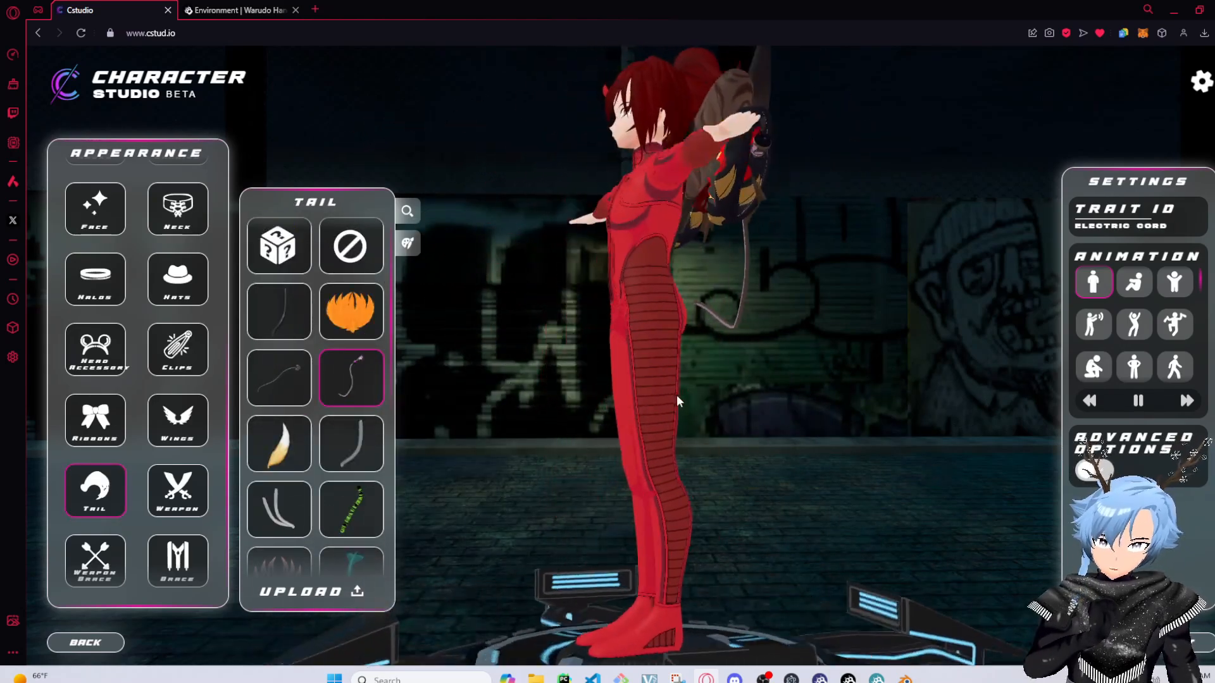
left_click_drag(758, 389, 713, 428)
left_click(177, 560)
left_click(408, 243)
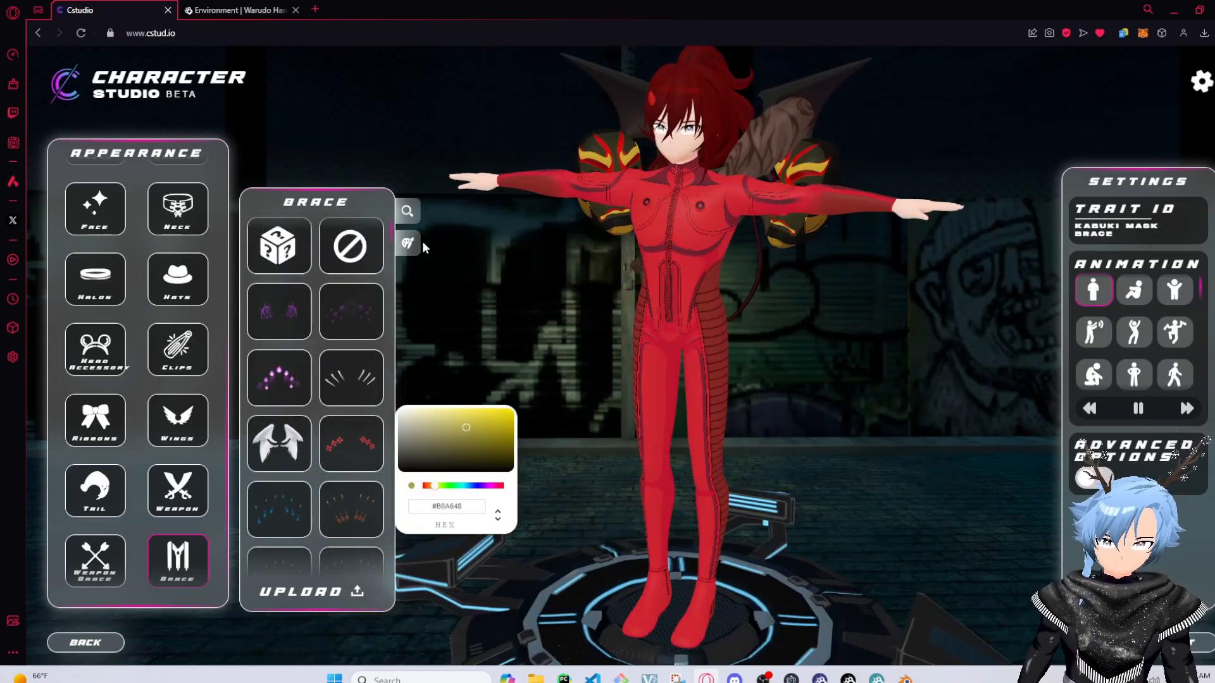
left_click(415, 248)
left_click_drag(900, 419, 622, 461)
Turn on Advanced Options in the settings
left_click(1093, 478)
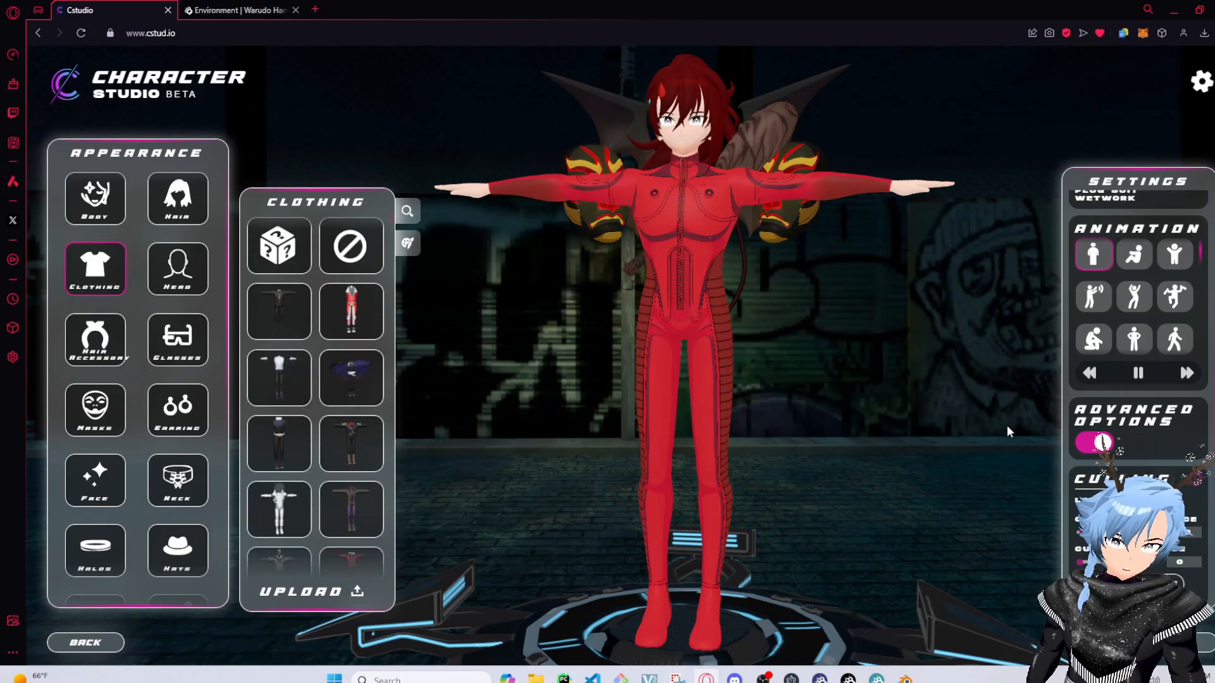
scroll(818, 372, "down", 5)
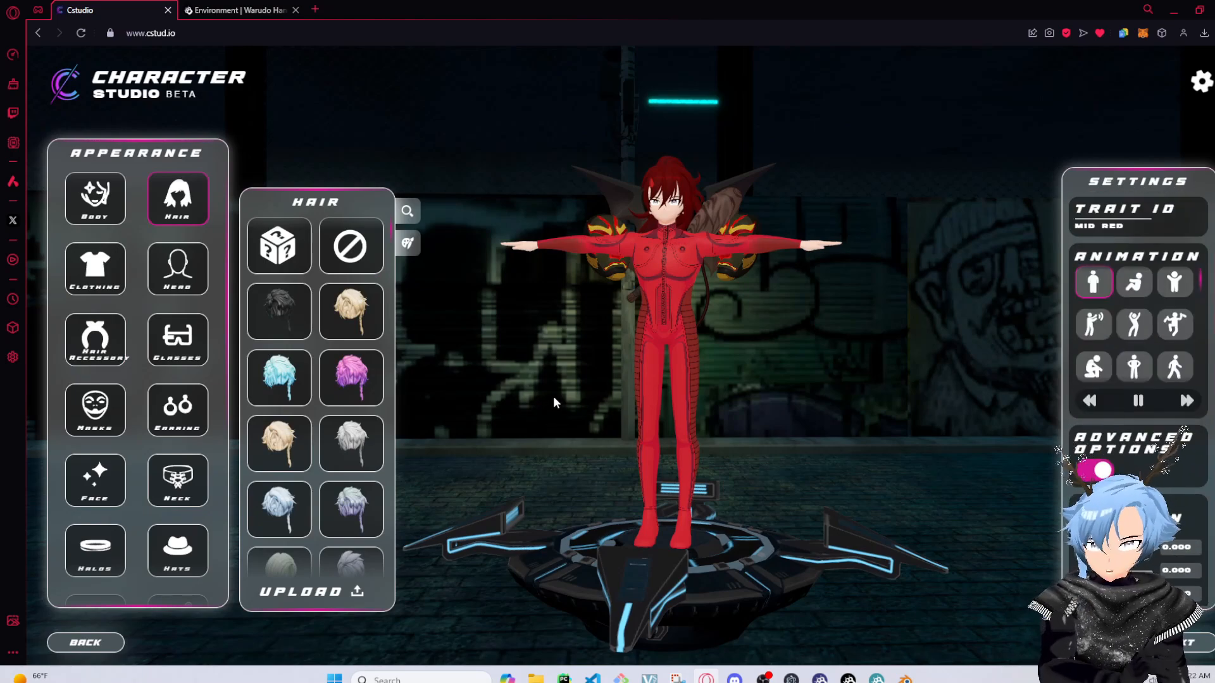
scroll(698, 344, "up", 5)
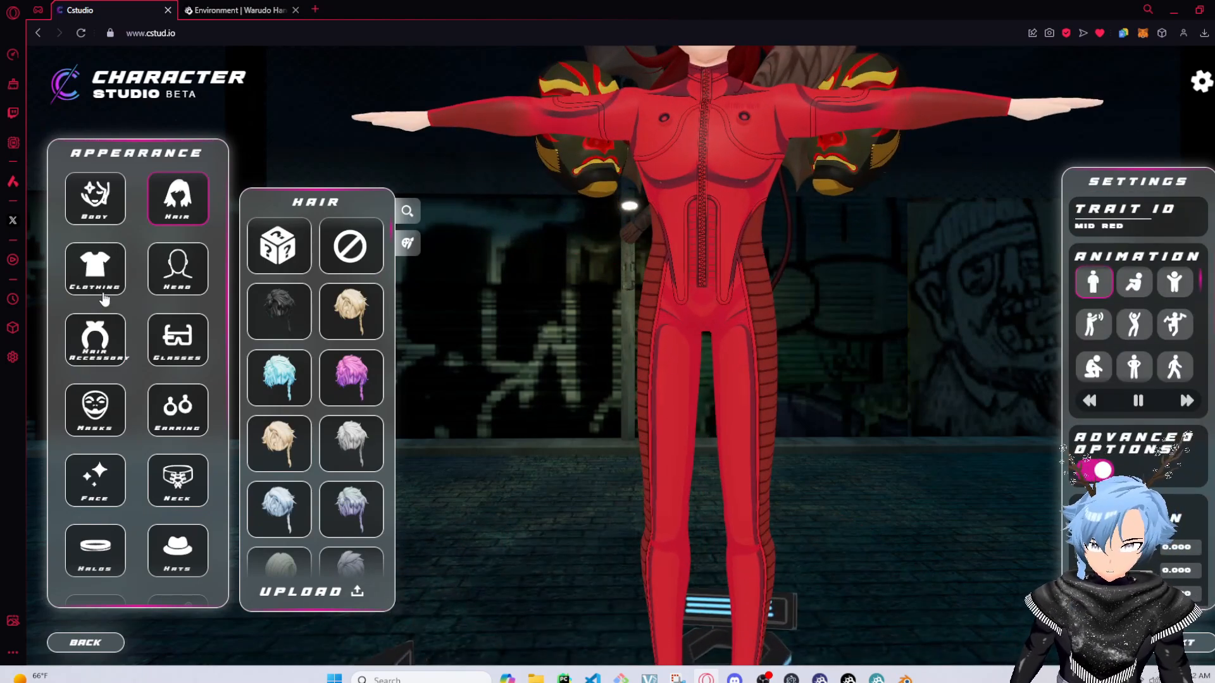
Open the body category, play the walking animation and pause it
left_click(95, 198)
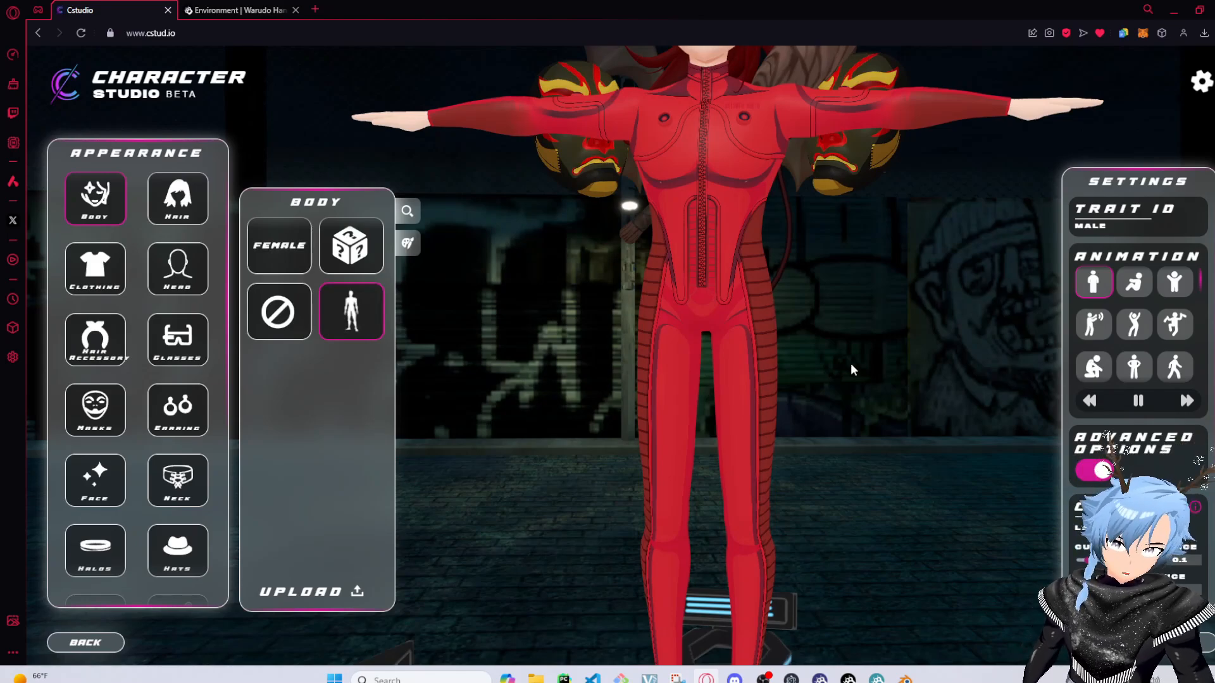
left_click_drag(850, 363, 620, 332)
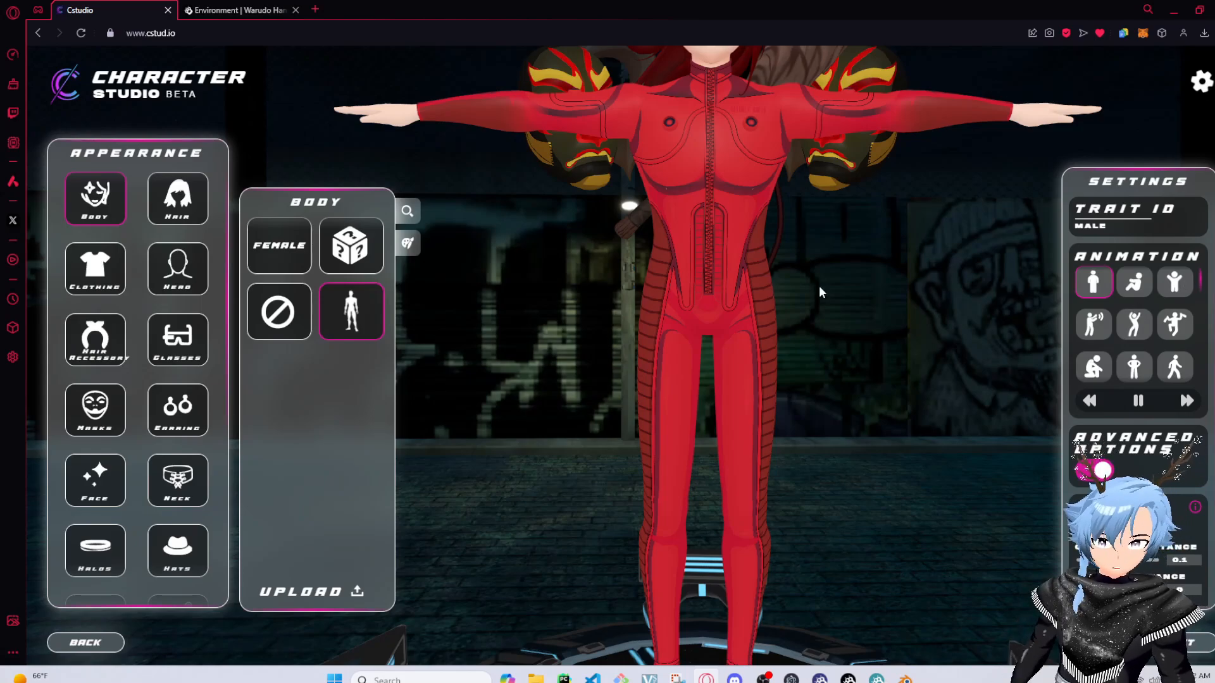
left_click_drag(819, 286, 687, 308)
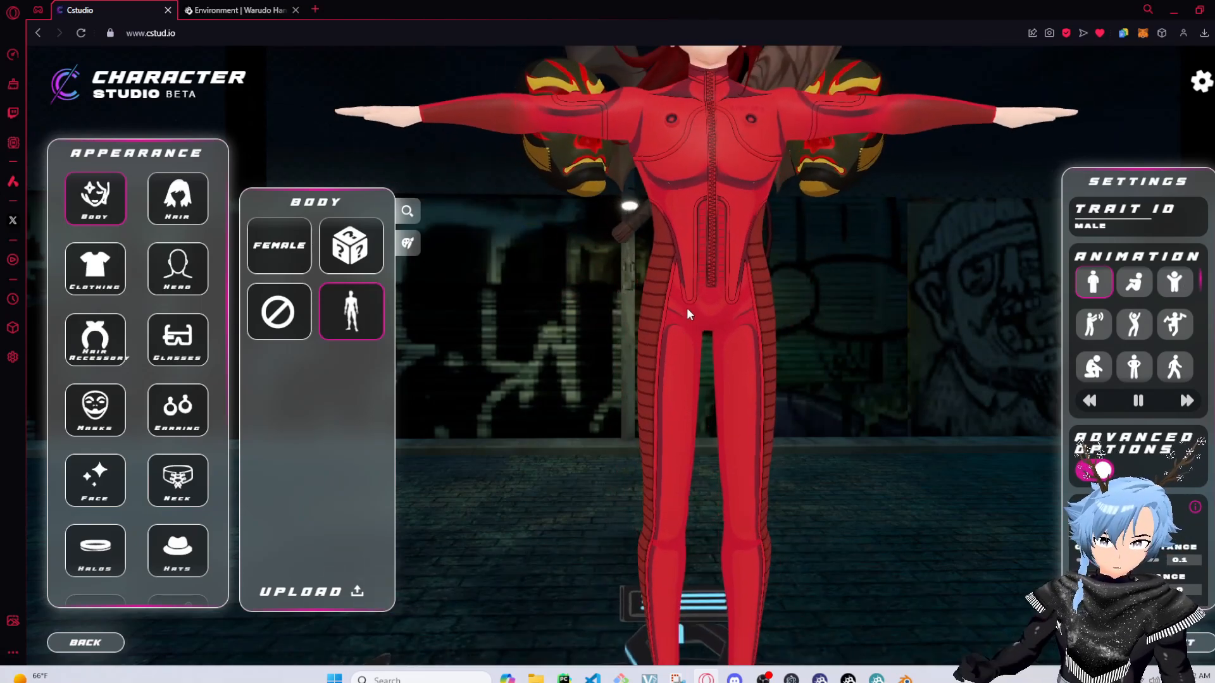
scroll(1151, 290, "down", 3)
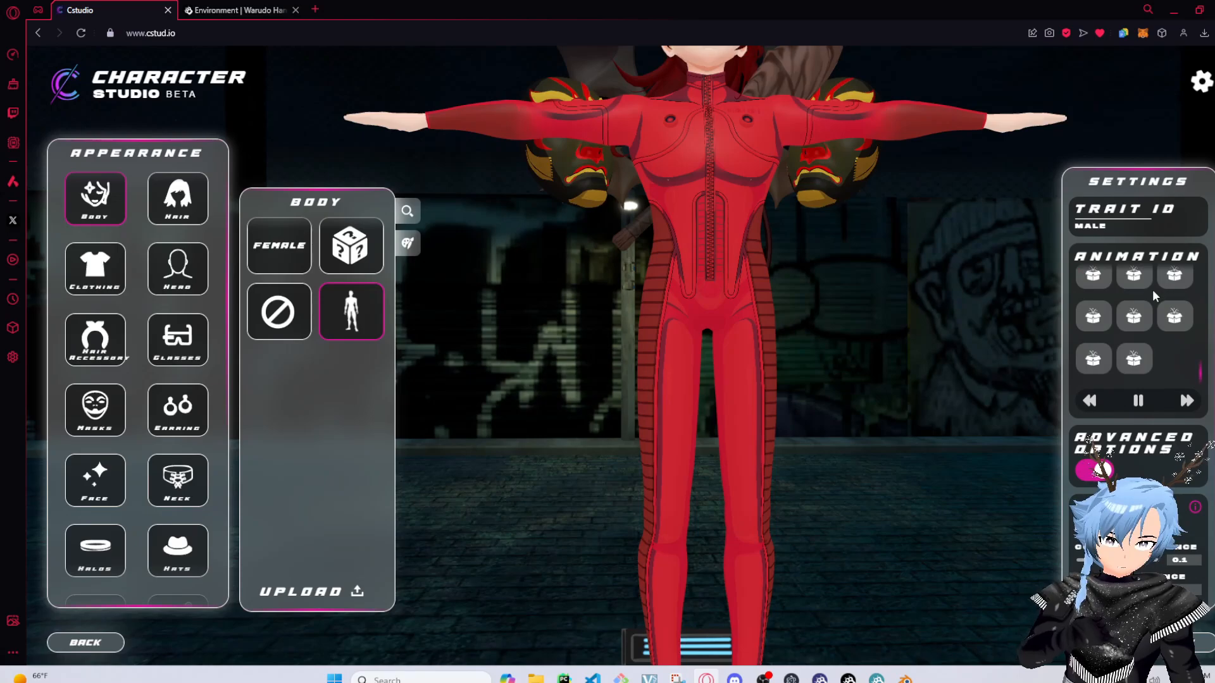
left_click(1134, 316)
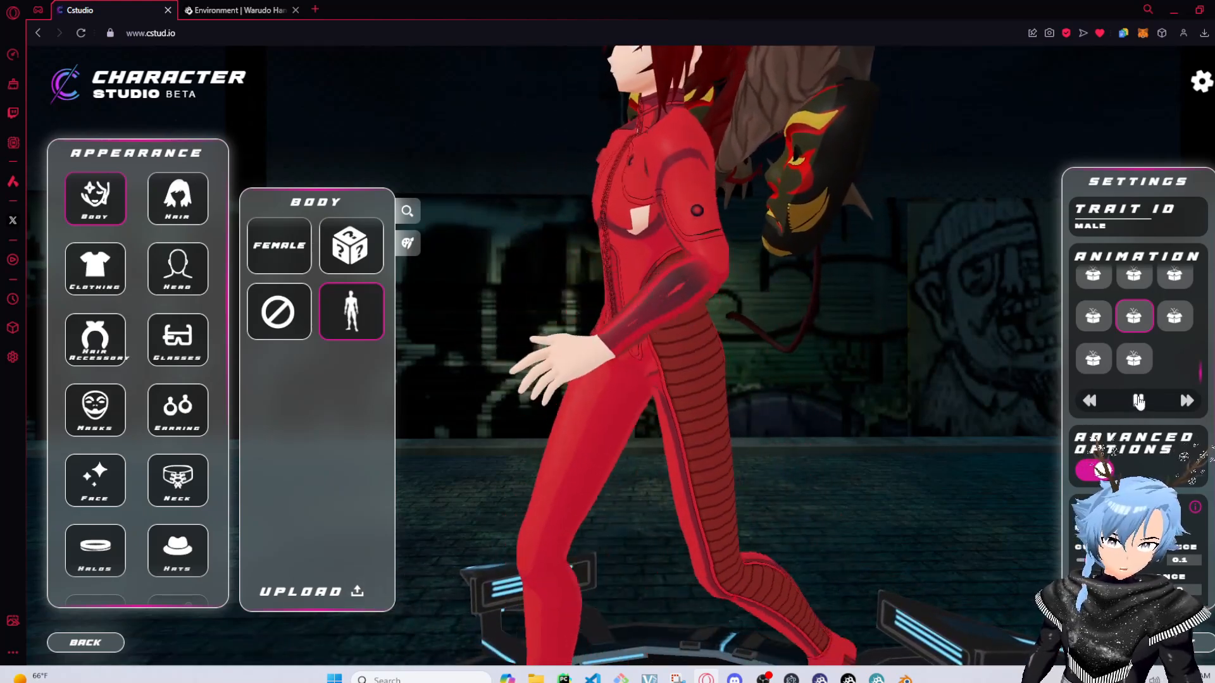
left_click(1138, 401)
left_click_drag(684, 342, 800, 323)
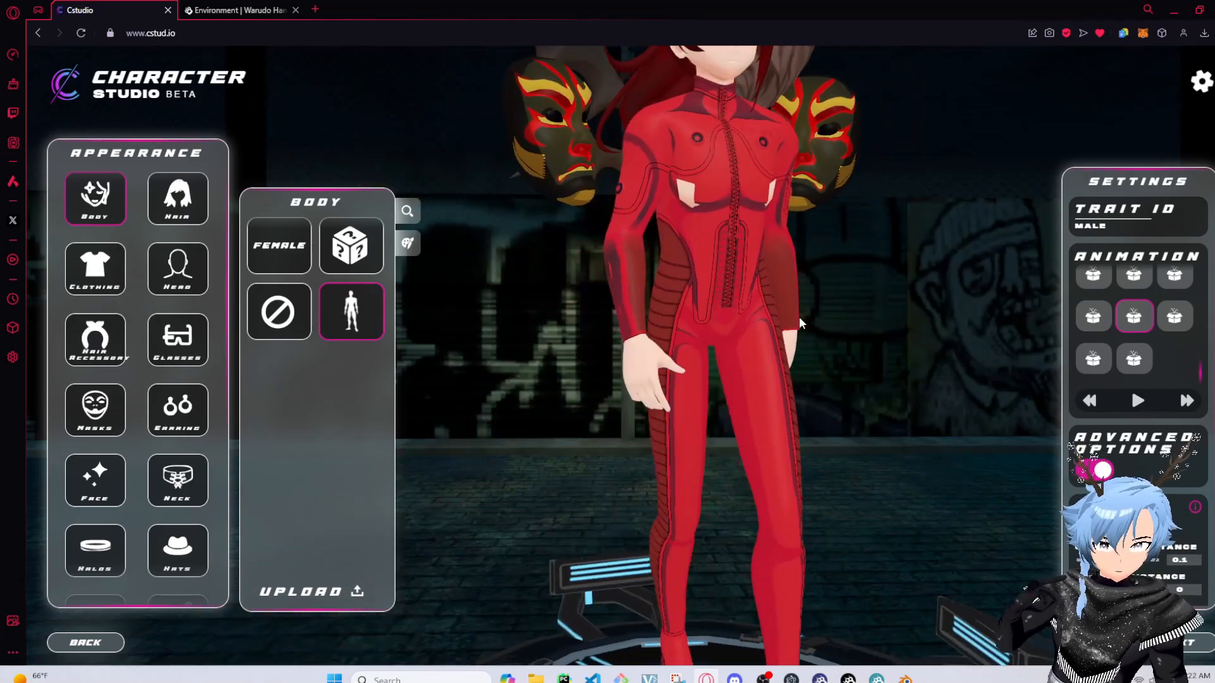
Examine the bodysuit close up from several angles
scroll(802, 279, "up", 3)
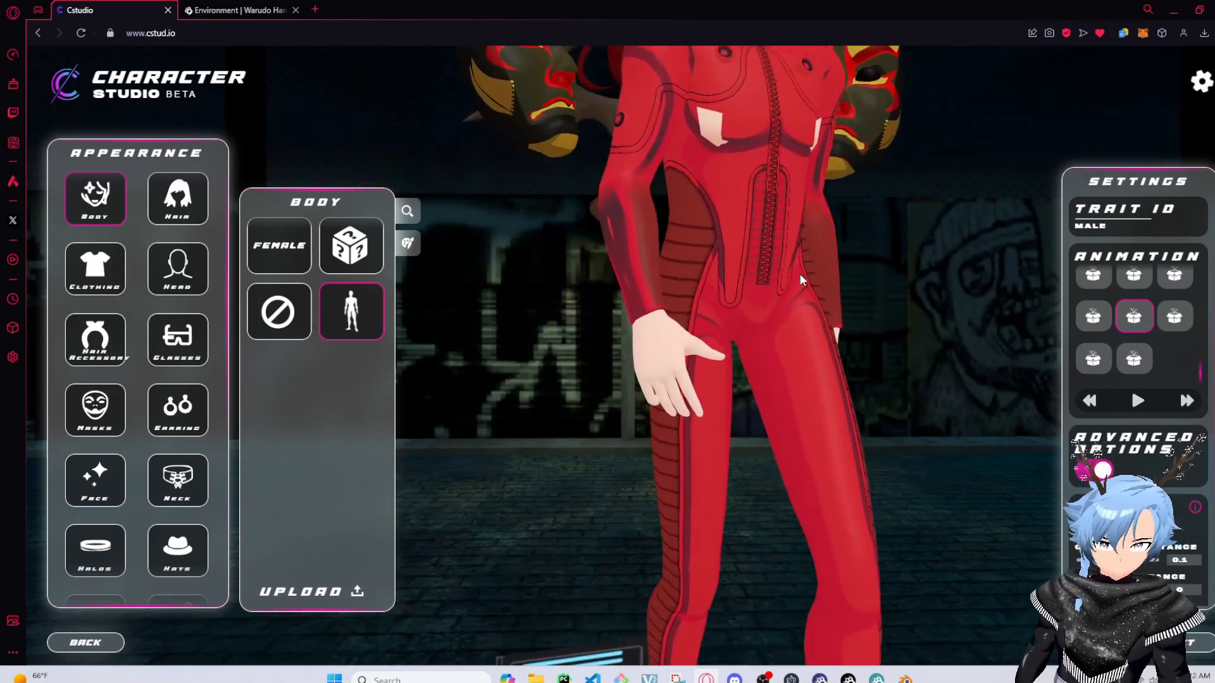
right_click_drag(802, 279, 599, 529)
left_click_drag(599, 529, 952, 311)
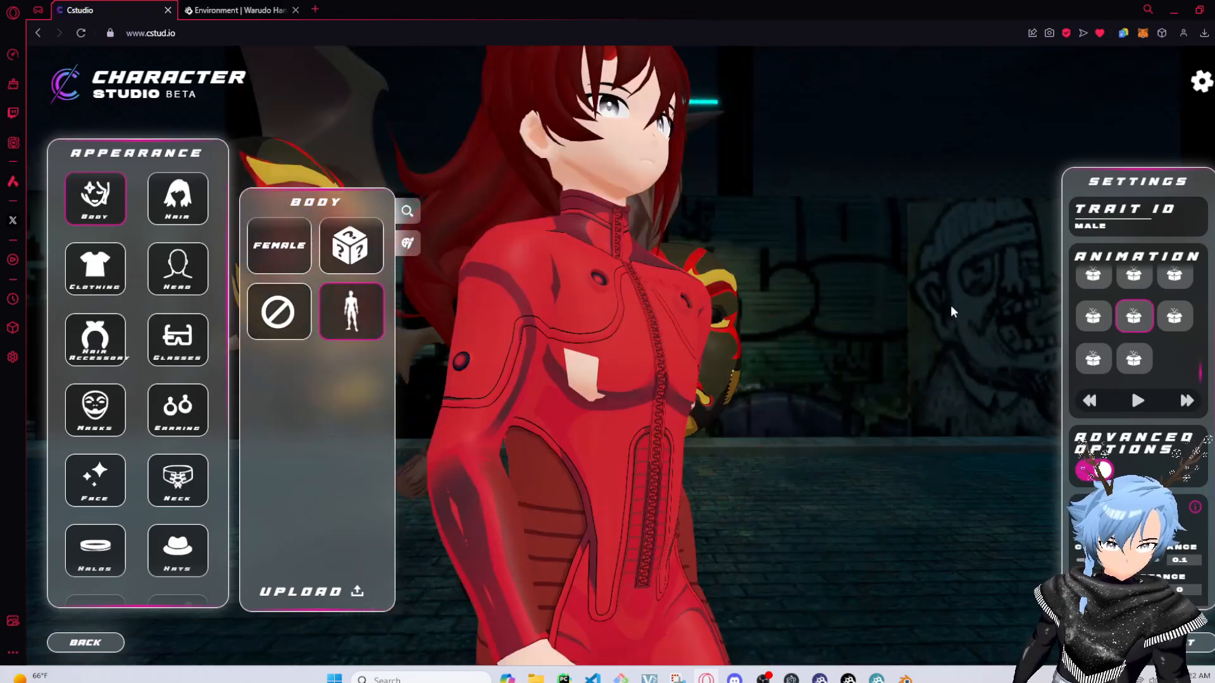
left_click(592, 374)
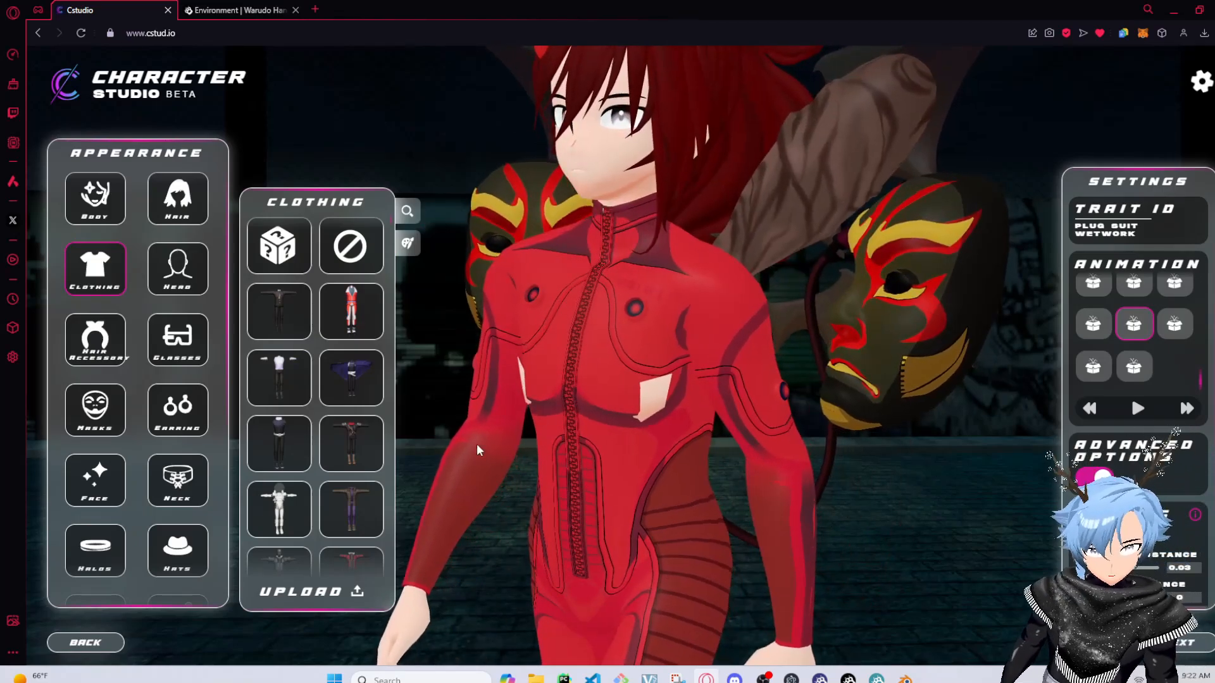
scroll(676, 436, "up", 5)
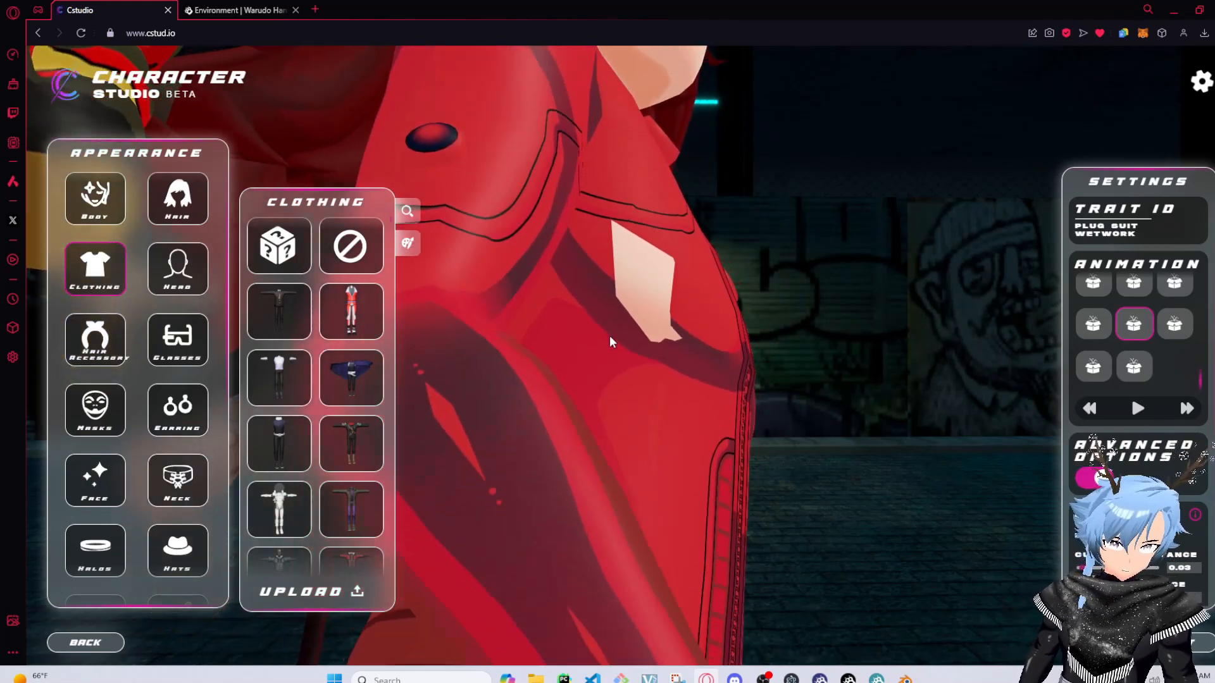
left_click(573, 323)
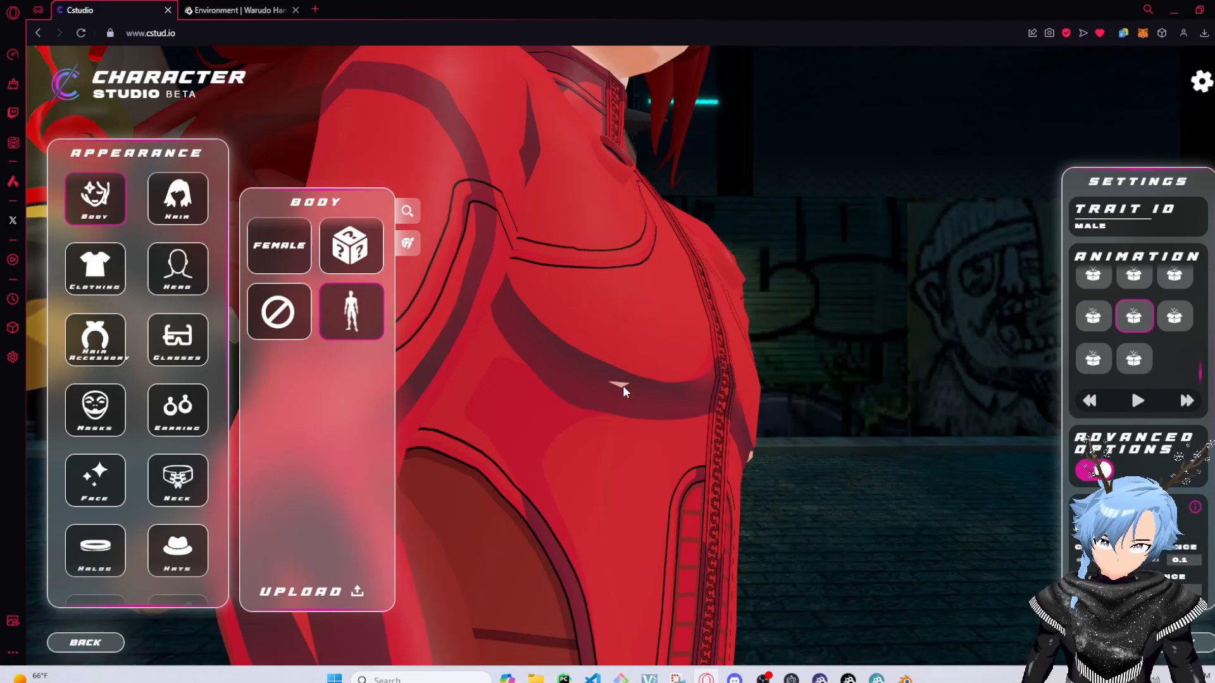
left_click_drag(623, 387, 255, 423)
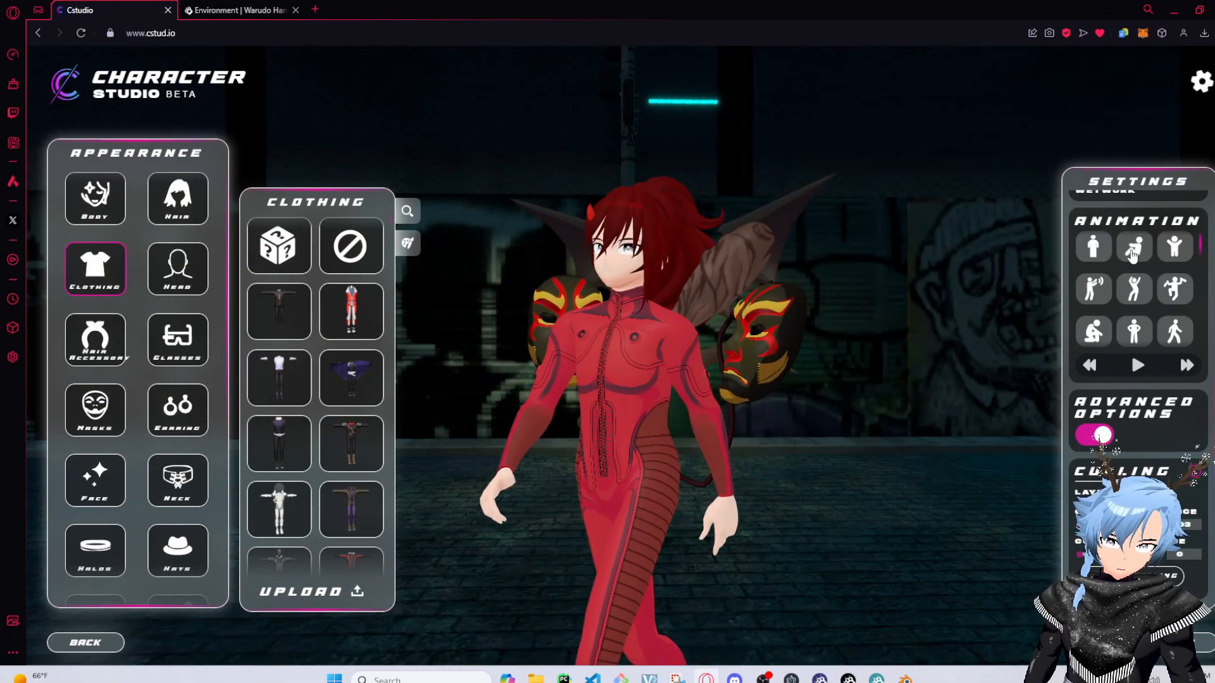
Preview several character animations, ending with the arms-raised dance
left_click(1175, 249)
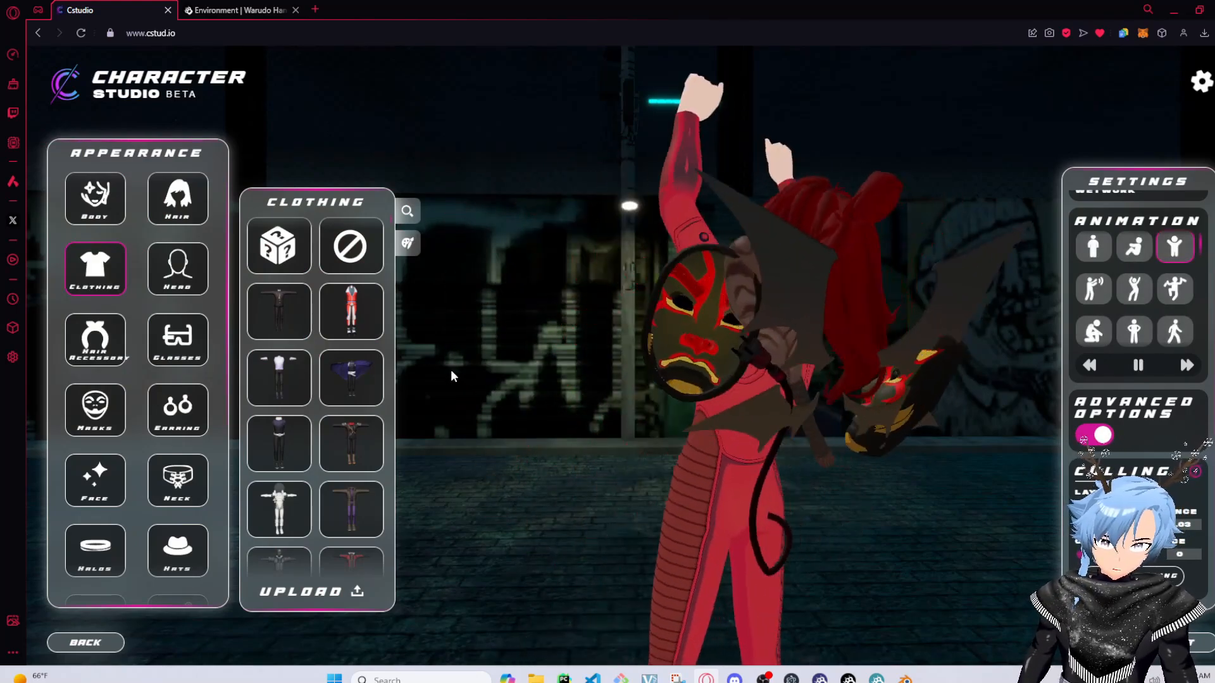
scroll(1104, 286, "down", 3)
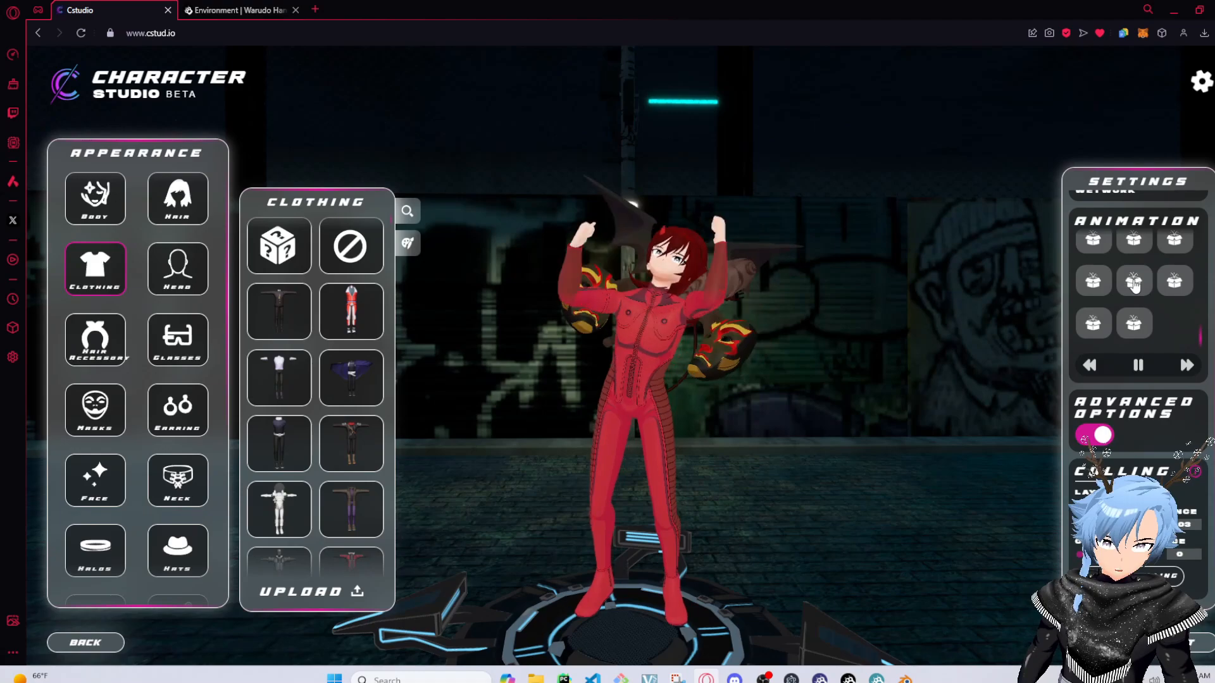
left_click(1134, 285)
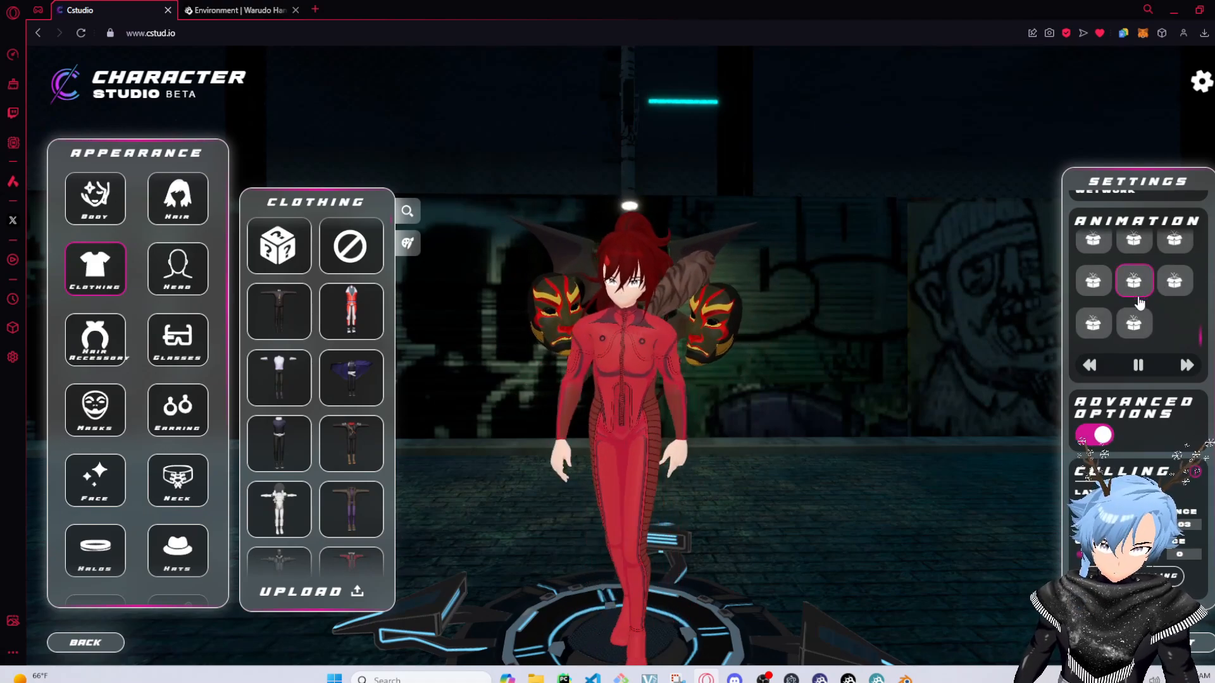
left_click(1138, 291)
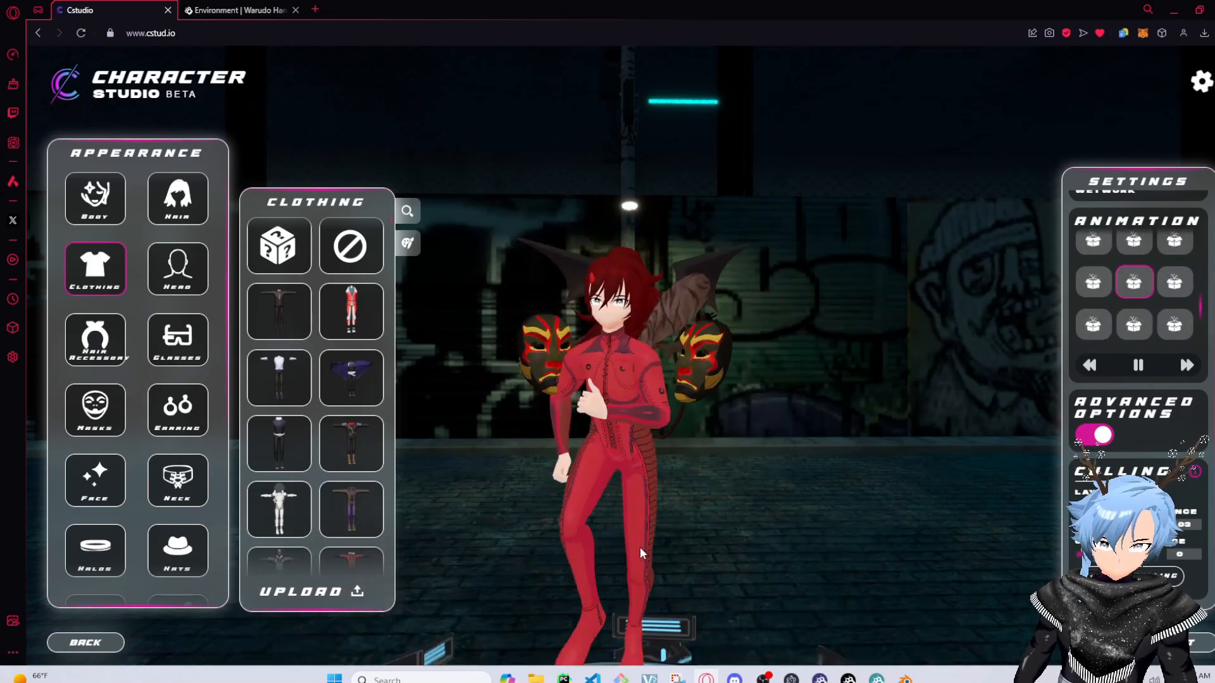
left_click(1174, 248)
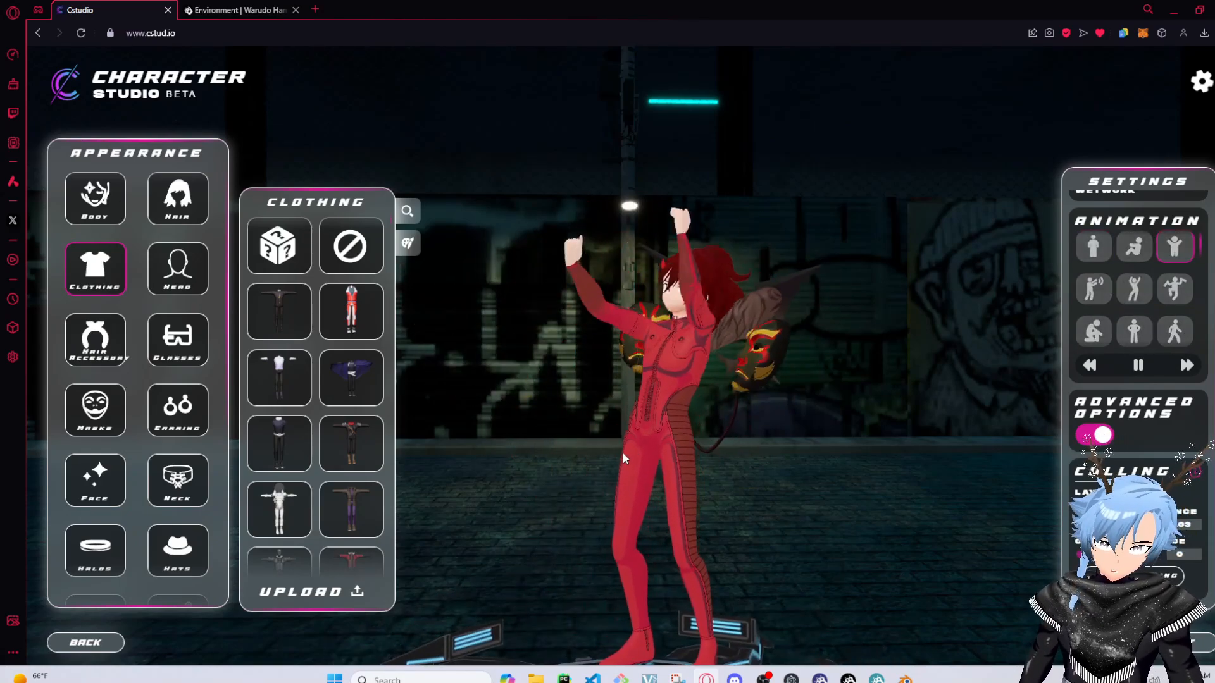
Open the download options and turn off Create Atlas
left_click_drag(597, 419, 533, 470)
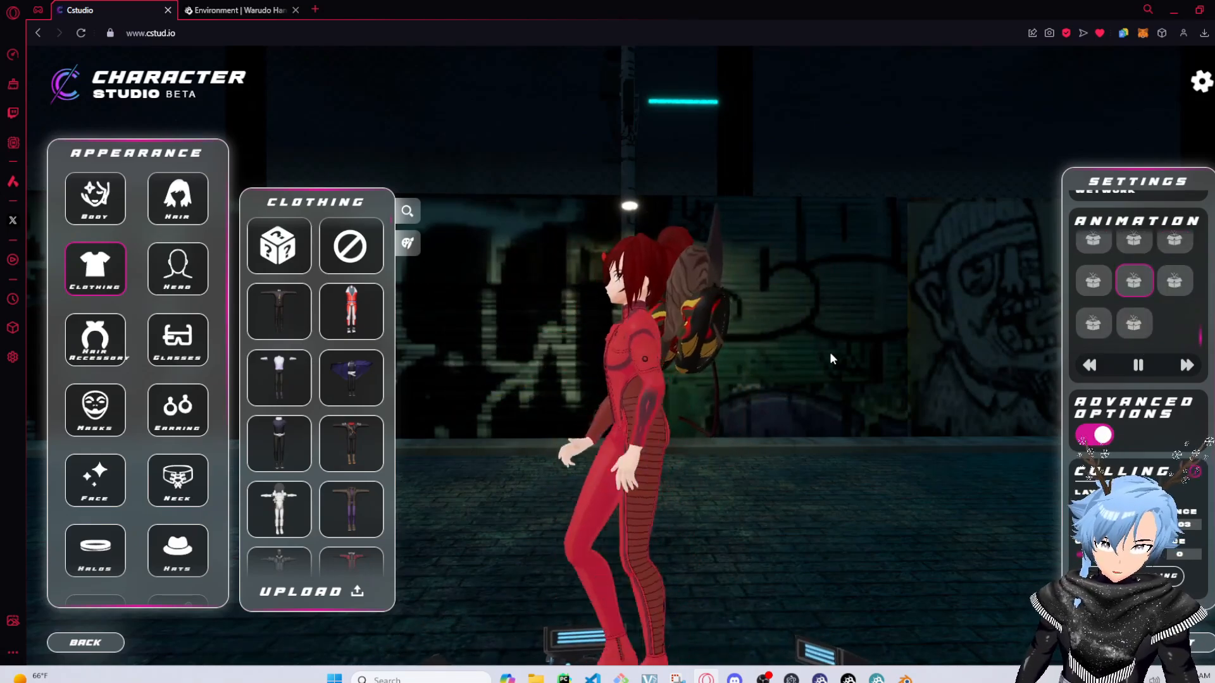
mouse_move(829, 358)
left_mouse_down()
mouse_move(939, 361)
mouse_move(767, 396)
mouse_move(536, 354)
mouse_move(768, 397)
mouse_move(855, 357)
mouse_move(992, 407)
mouse_move(818, 355)
left_mouse_up()
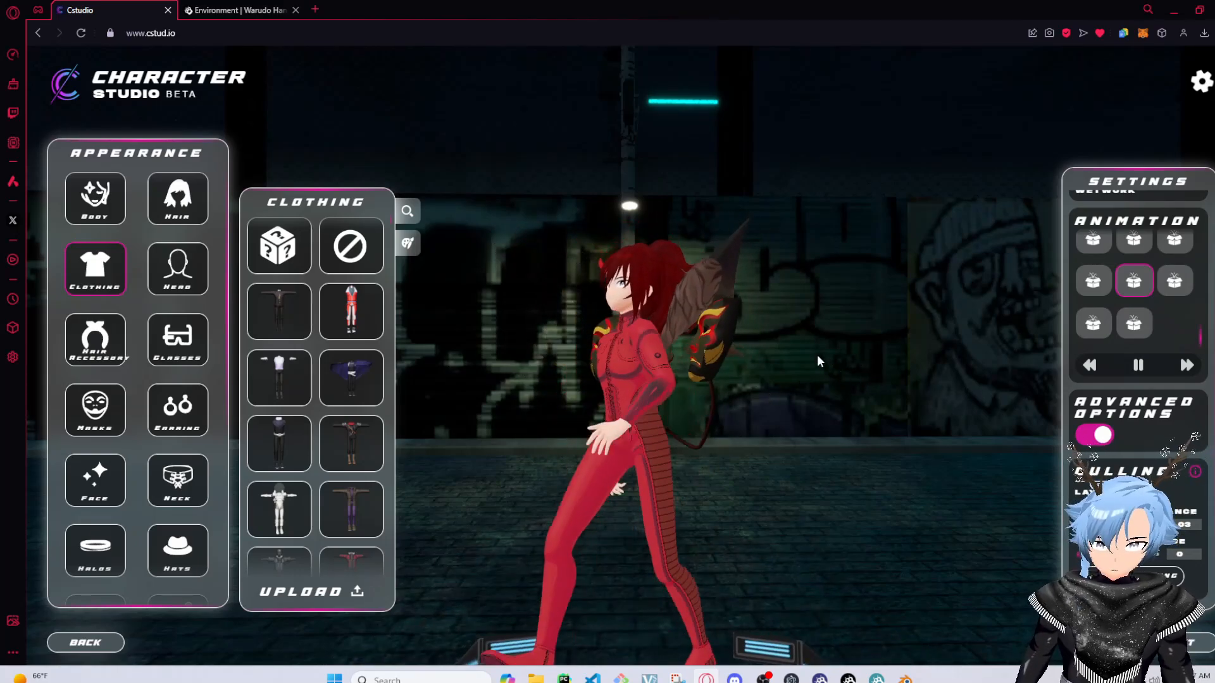
left_click_drag(715, 444, 813, 443)
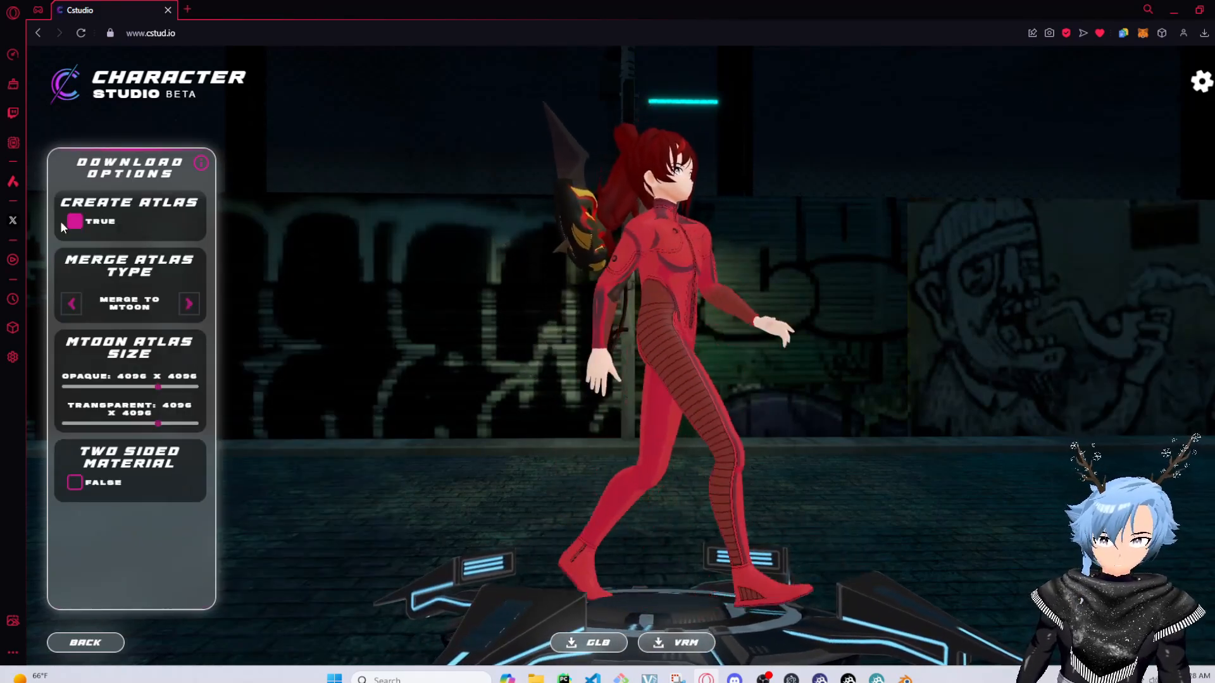
left_click(70, 223)
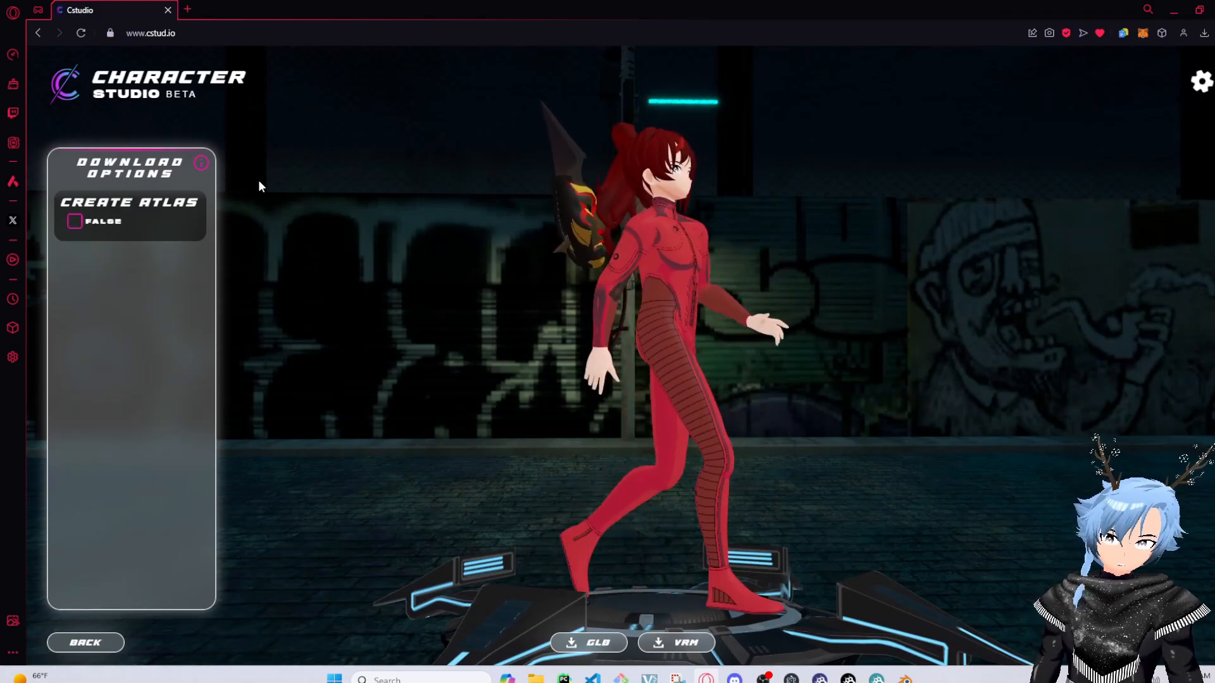
Enable Create Atlas and open the download options FAQ, then close it
left_click(74, 221)
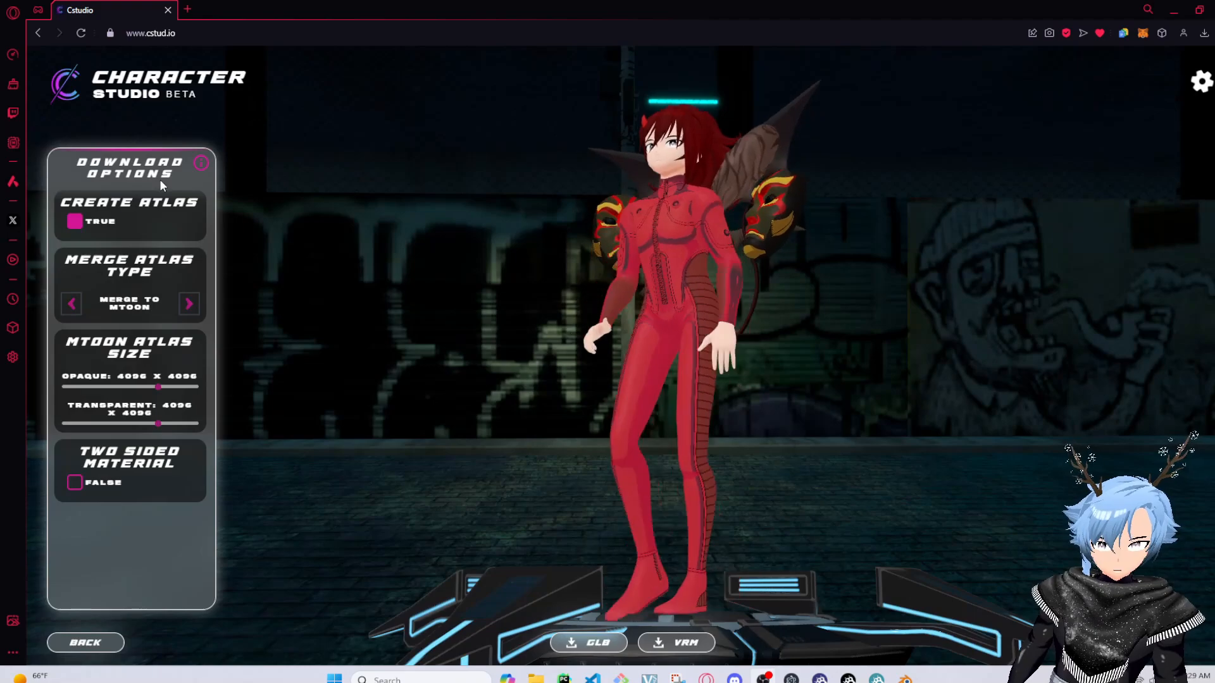
left_click(200, 164)
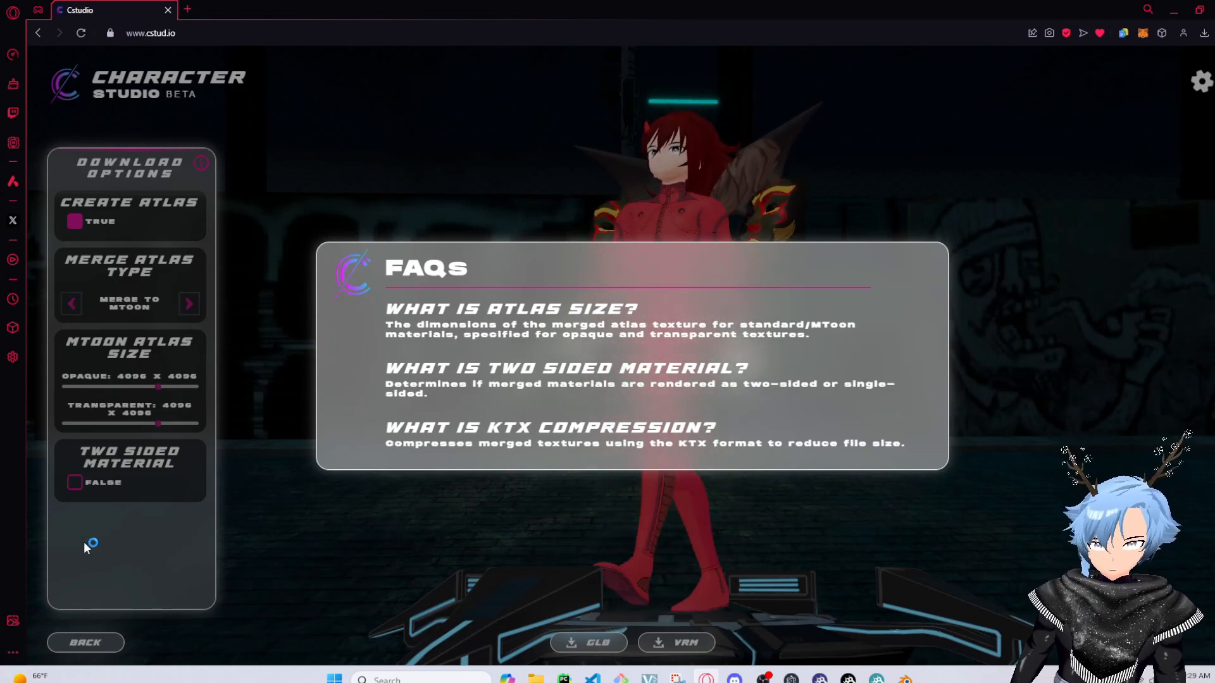
left_click(195, 557)
left_click(74, 221)
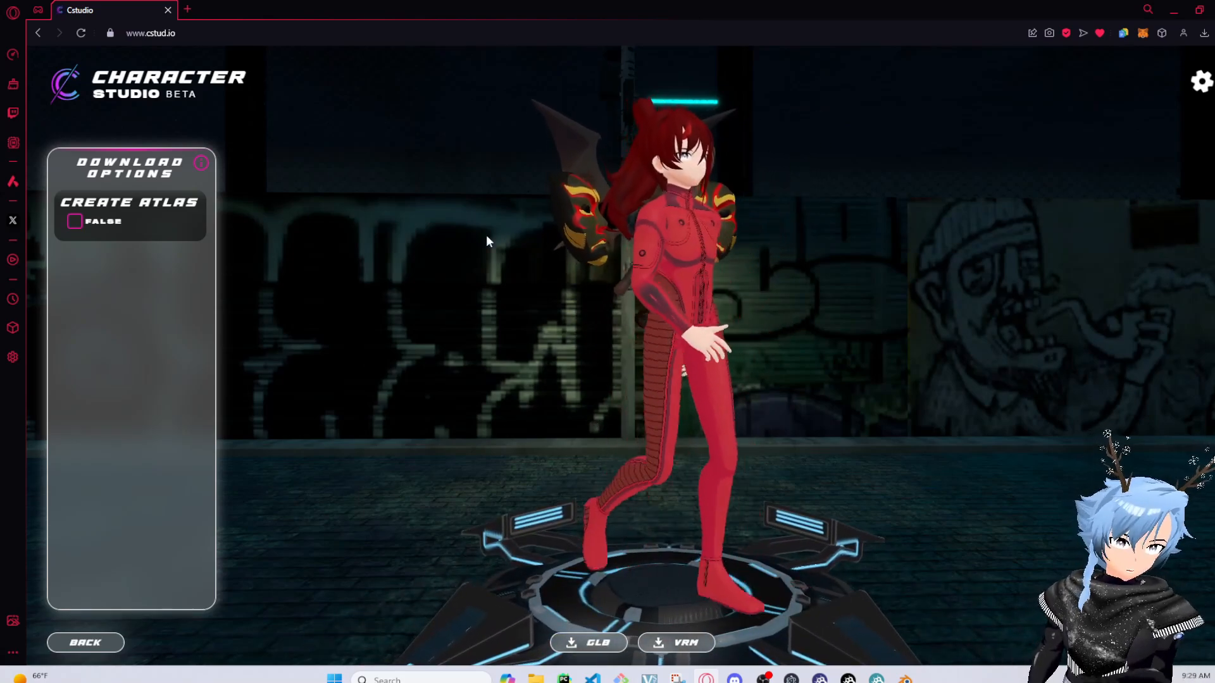
left_click_drag(702, 476, 642, 498)
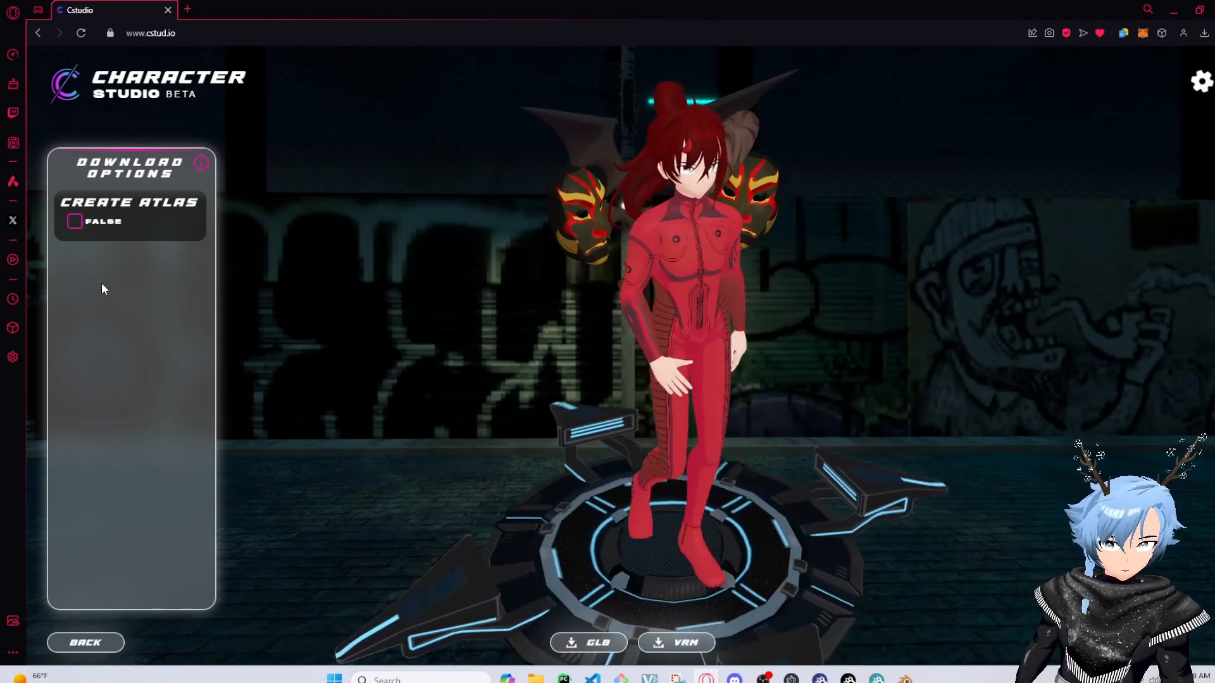
left_click(75, 221)
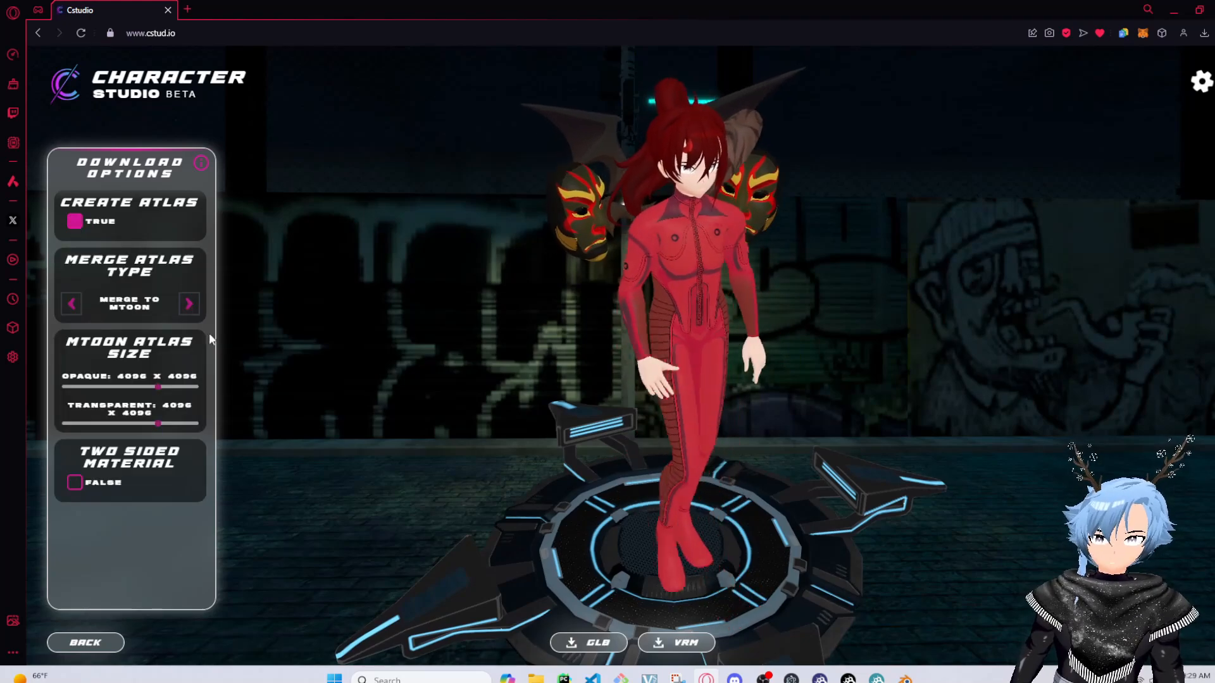
Turn on Two Sided Material in the download options
left_click_drag(557, 367, 507, 323)
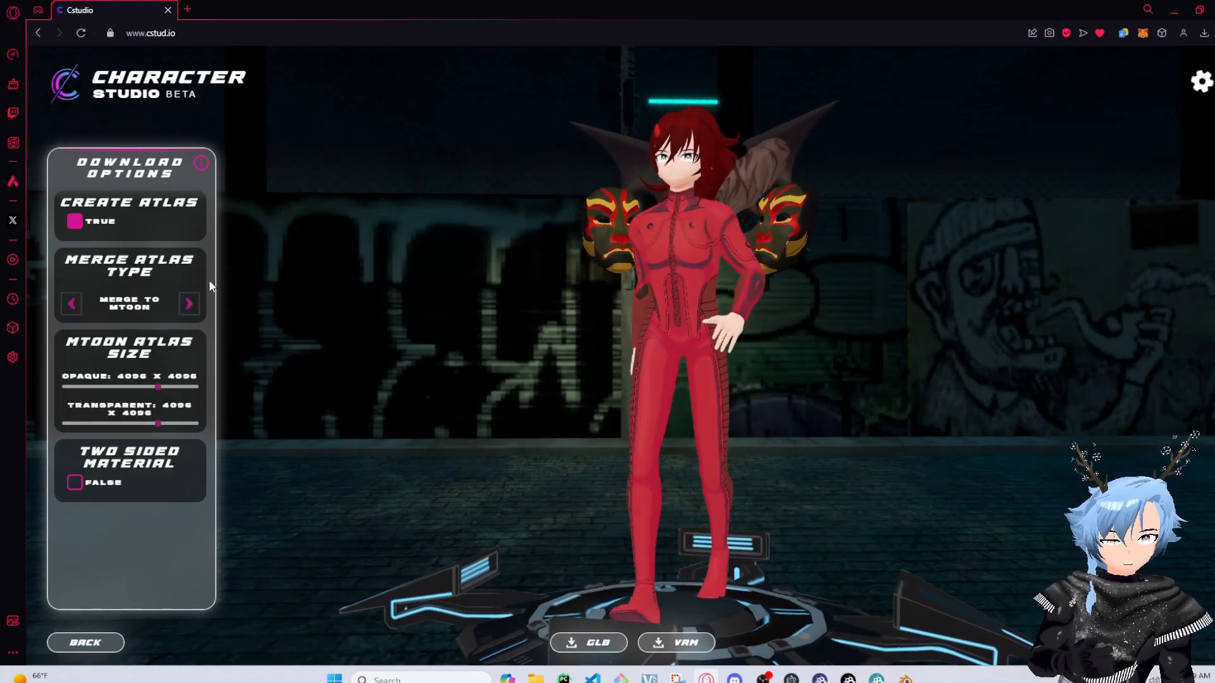
left_click_drag(872, 202, 824, 427)
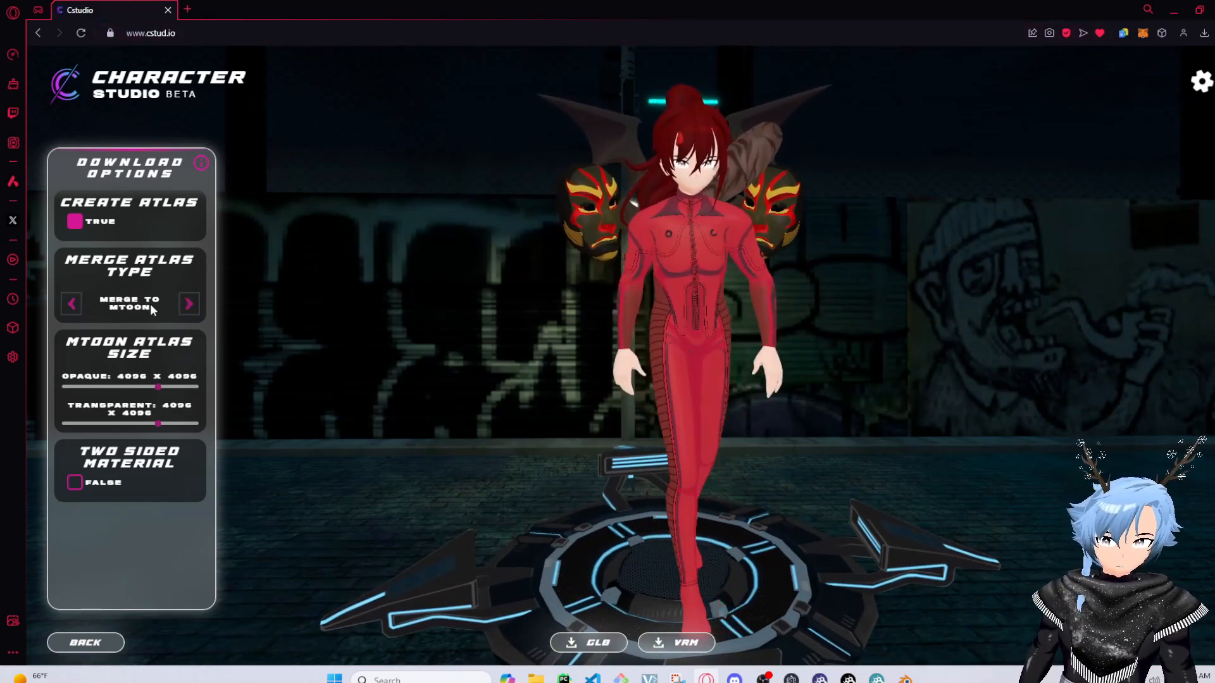
left_click(75, 482)
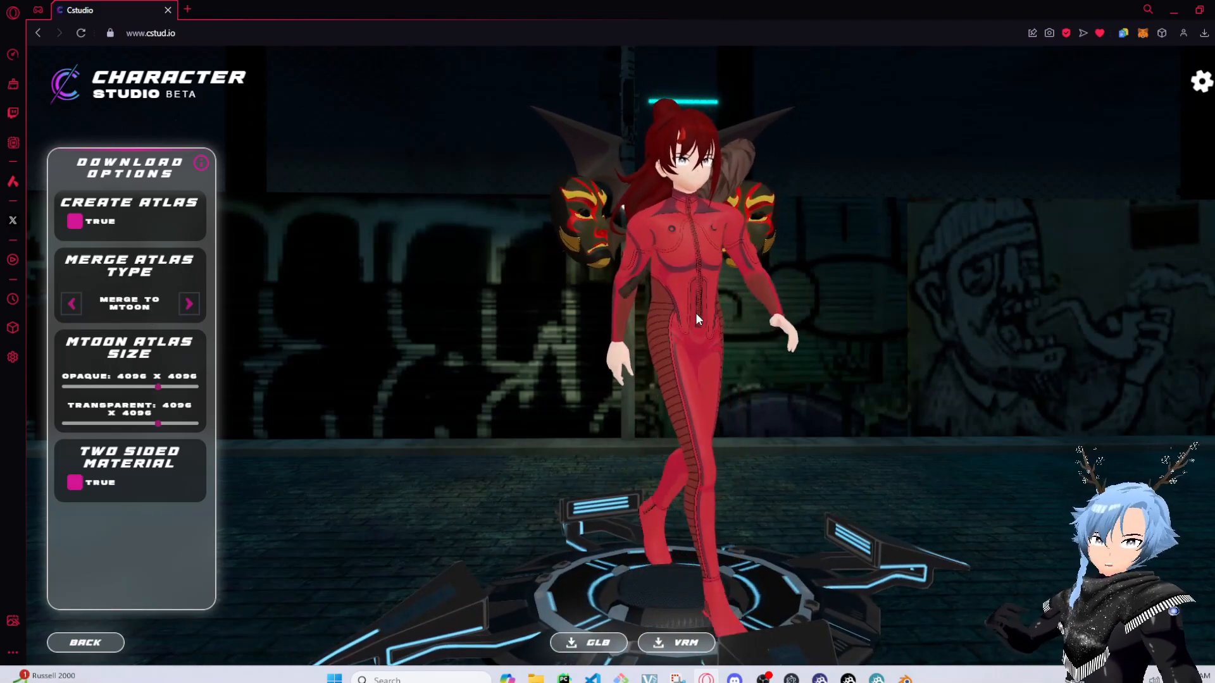
Switch the merge atlas type to Merge to Standard and back to Merge to MToon
left_click(189, 303)
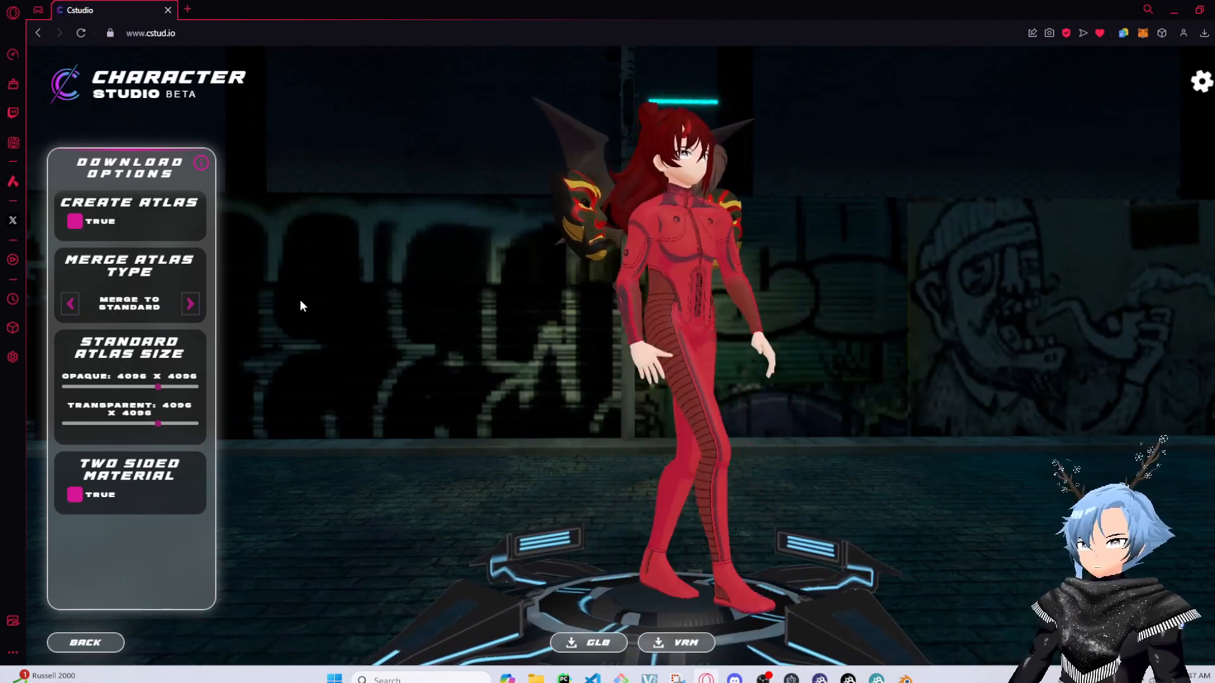
left_click(189, 304)
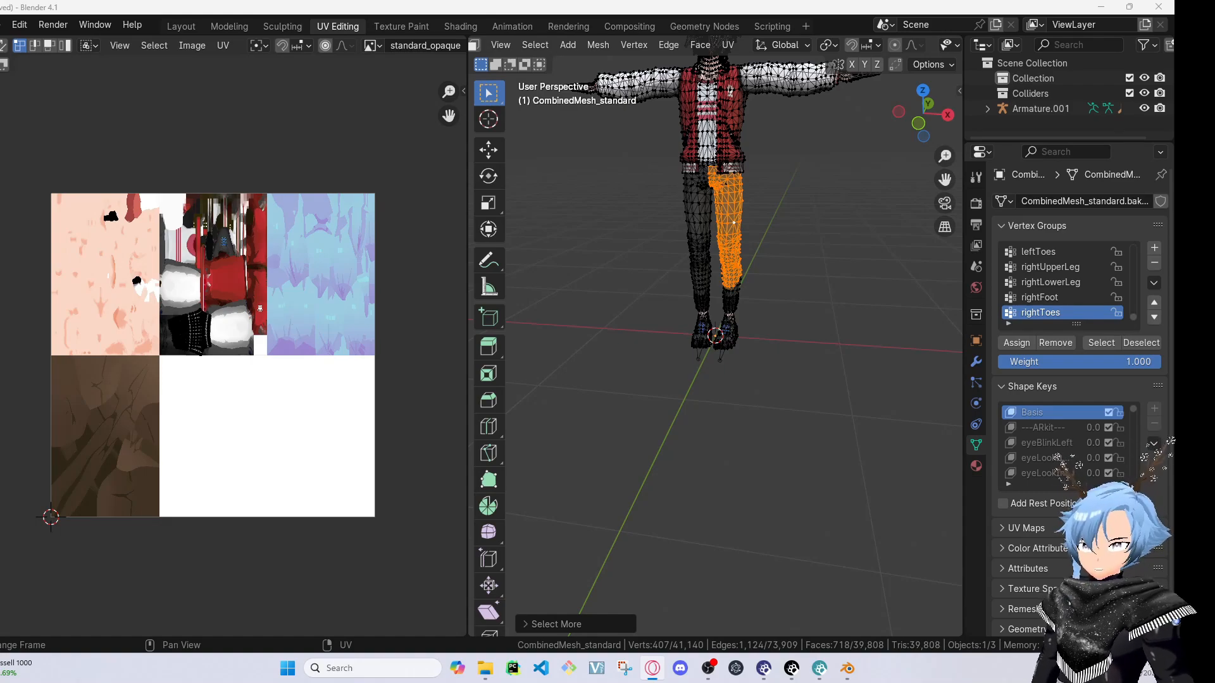
Switch to Blender and zoom into the baked texture atlas in the UV editor
scroll(103, 217, "up", 1)
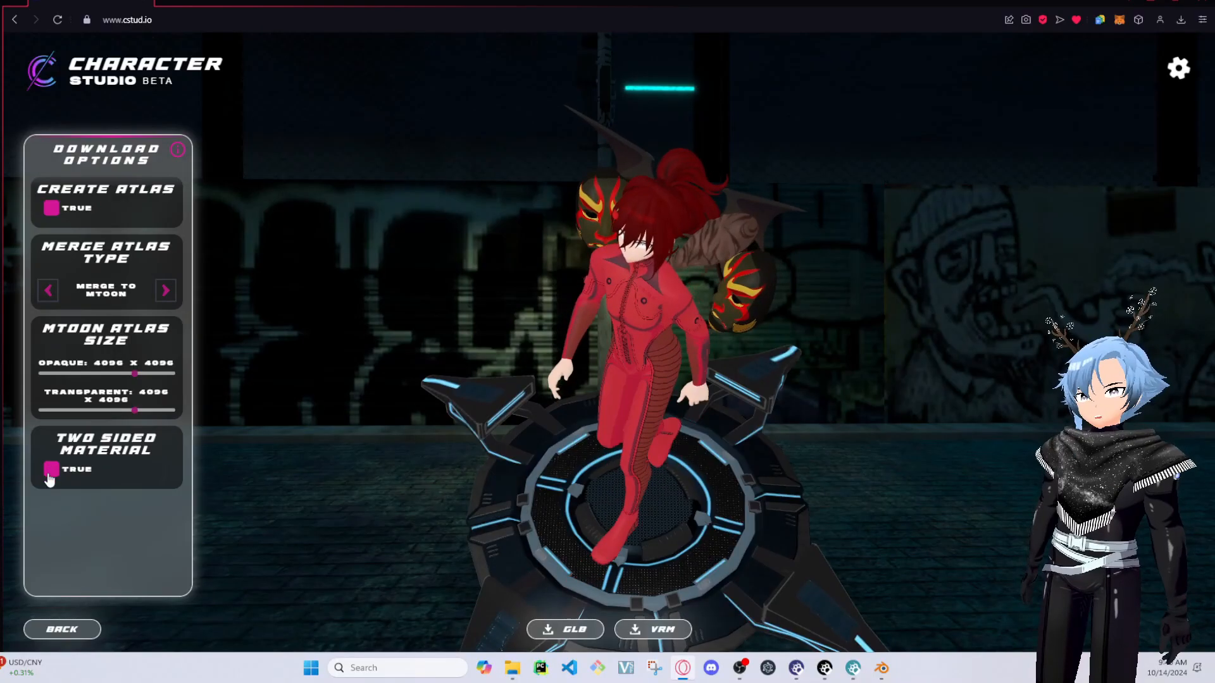
left_click(51, 469)
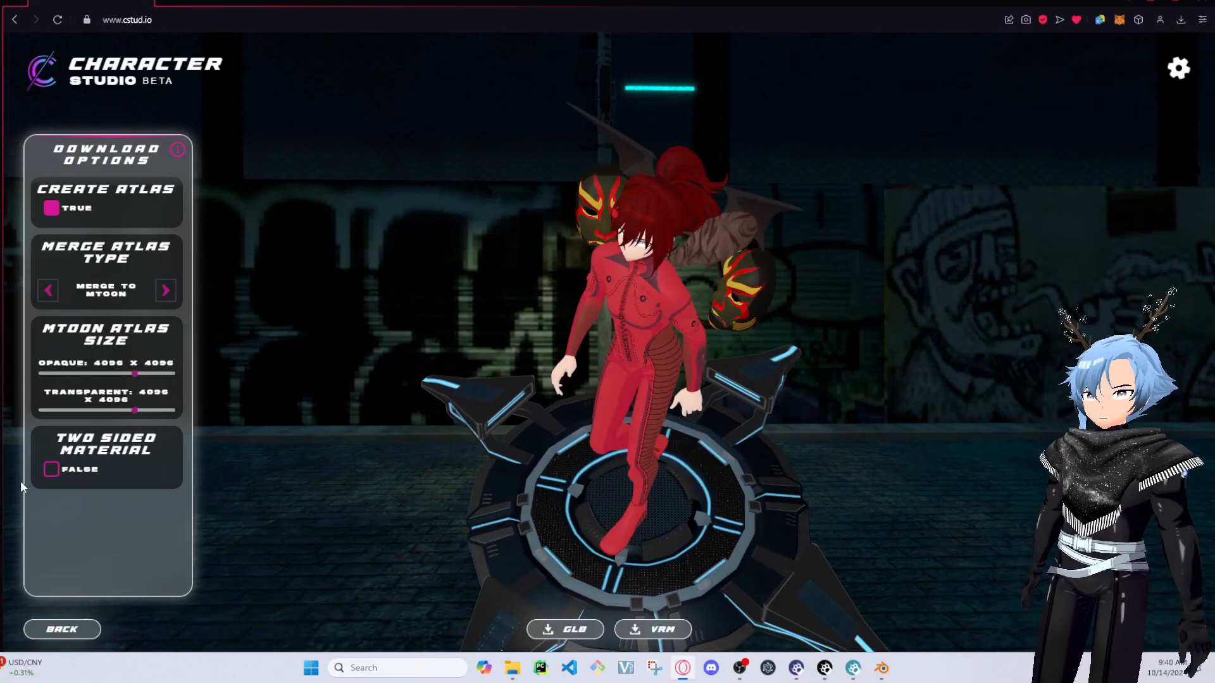
Turn off Two Sided Material and download the avatar as a VRM file
left_click(48, 472)
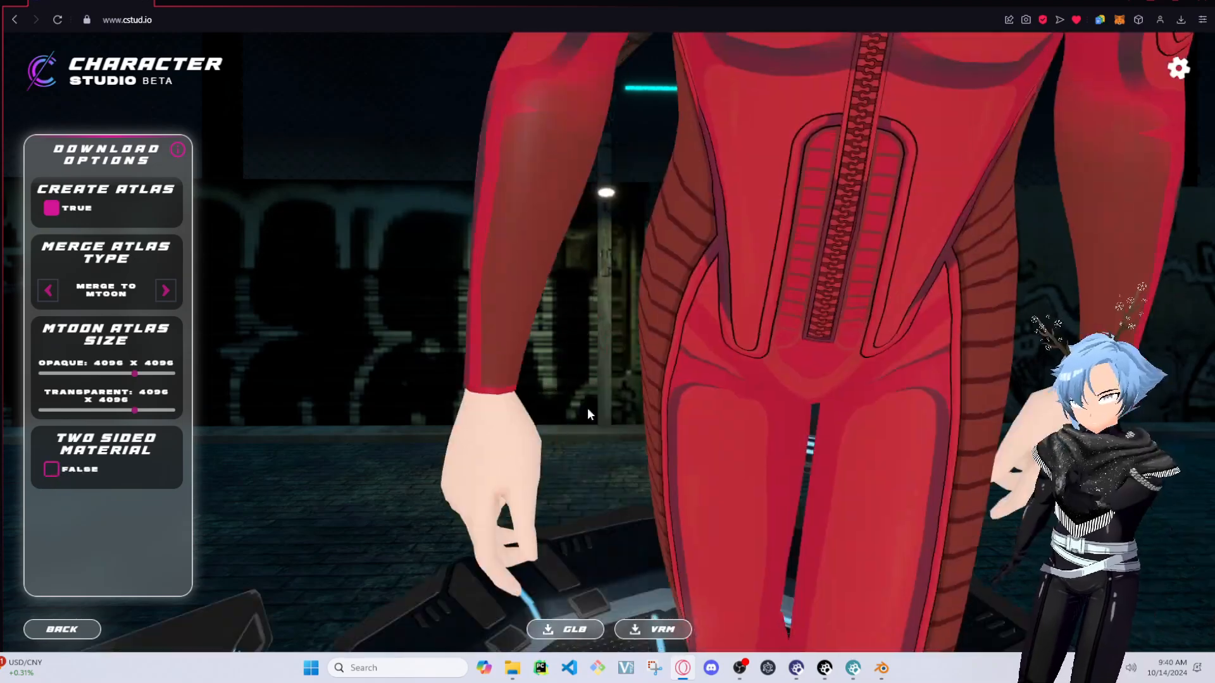
scroll(587, 408, "down", 5)
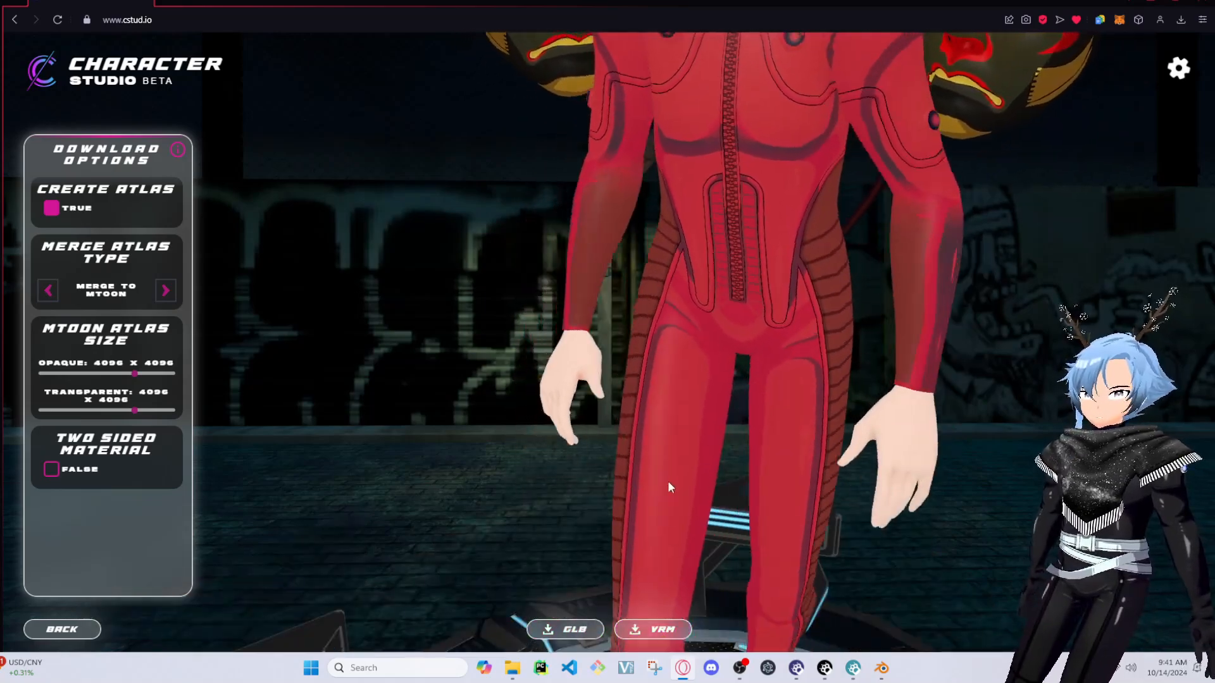
left_click(646, 620)
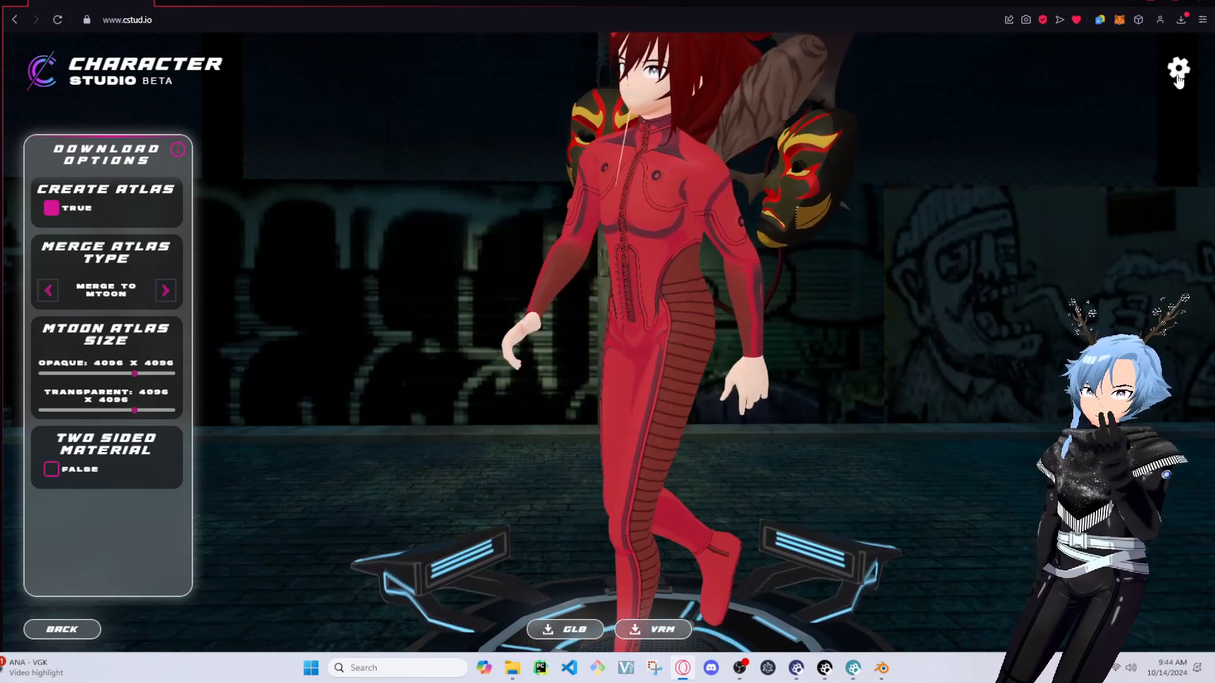
Open the settings and view the general FAQ
left_click(1178, 80)
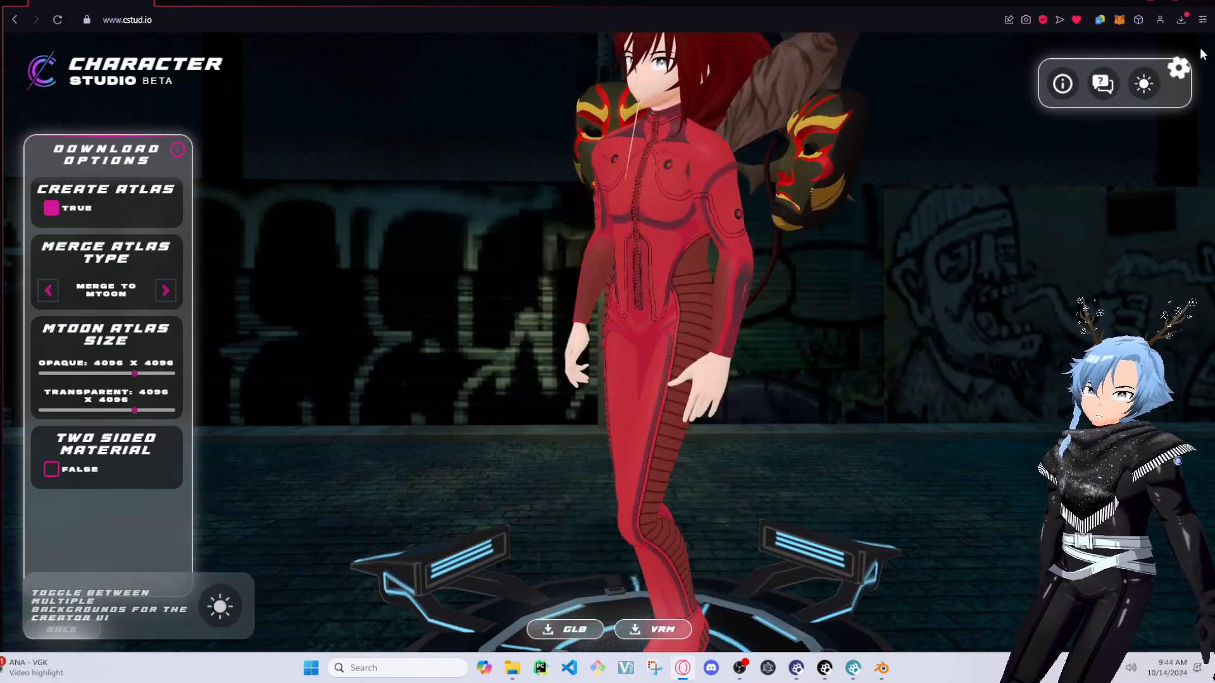
left_click(1062, 82)
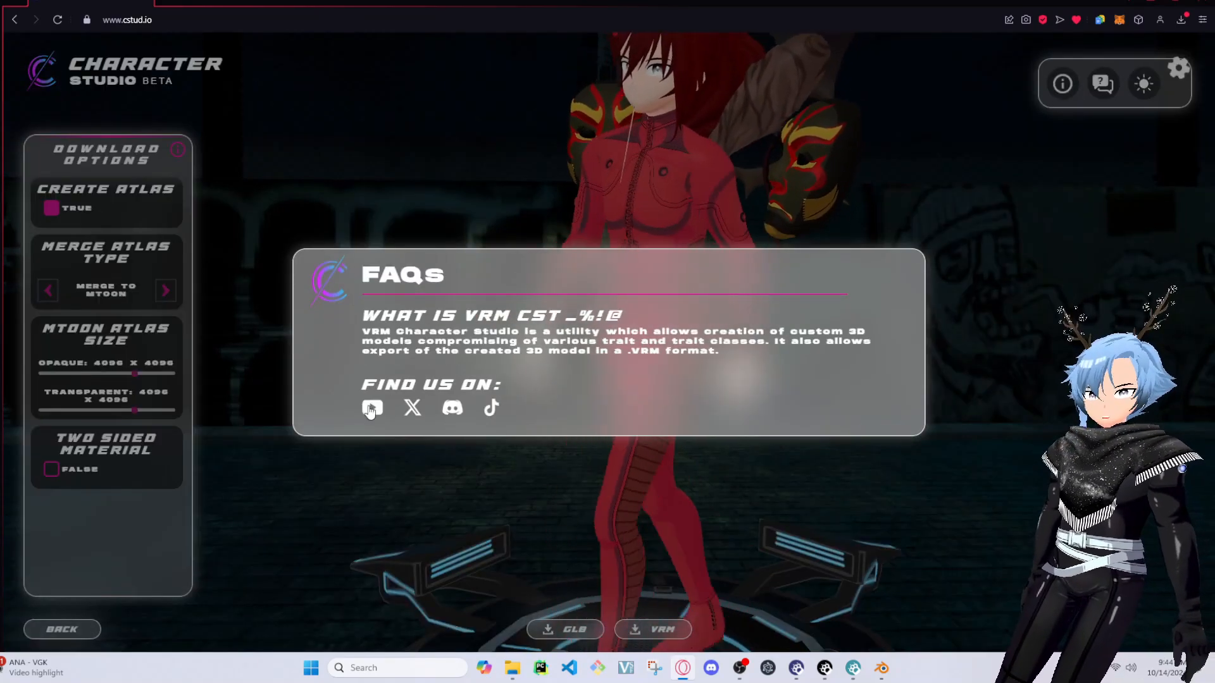